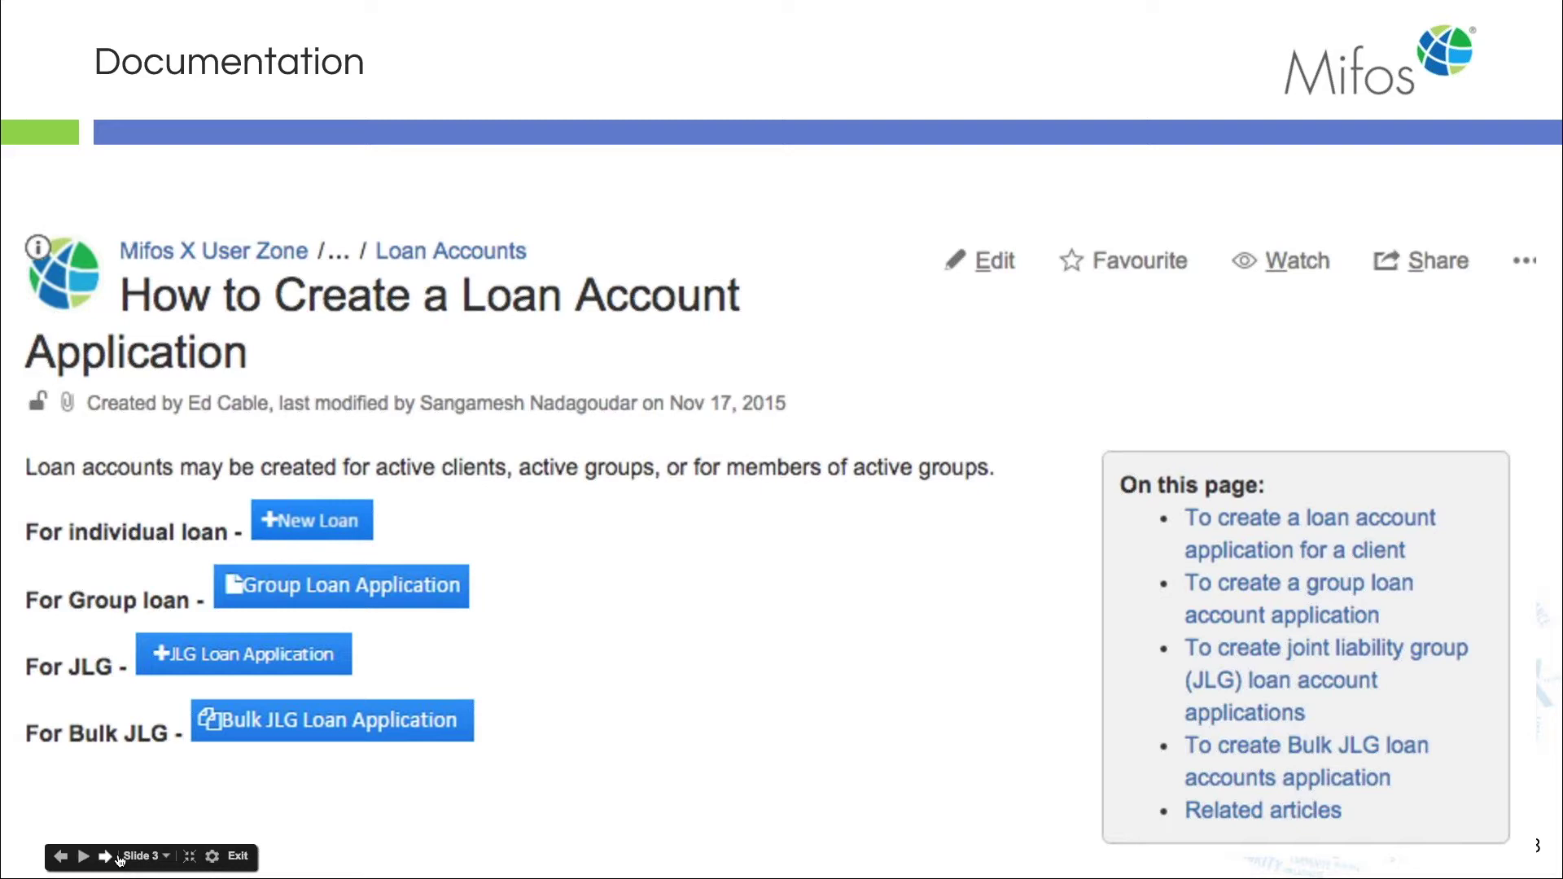
left_click(119, 859)
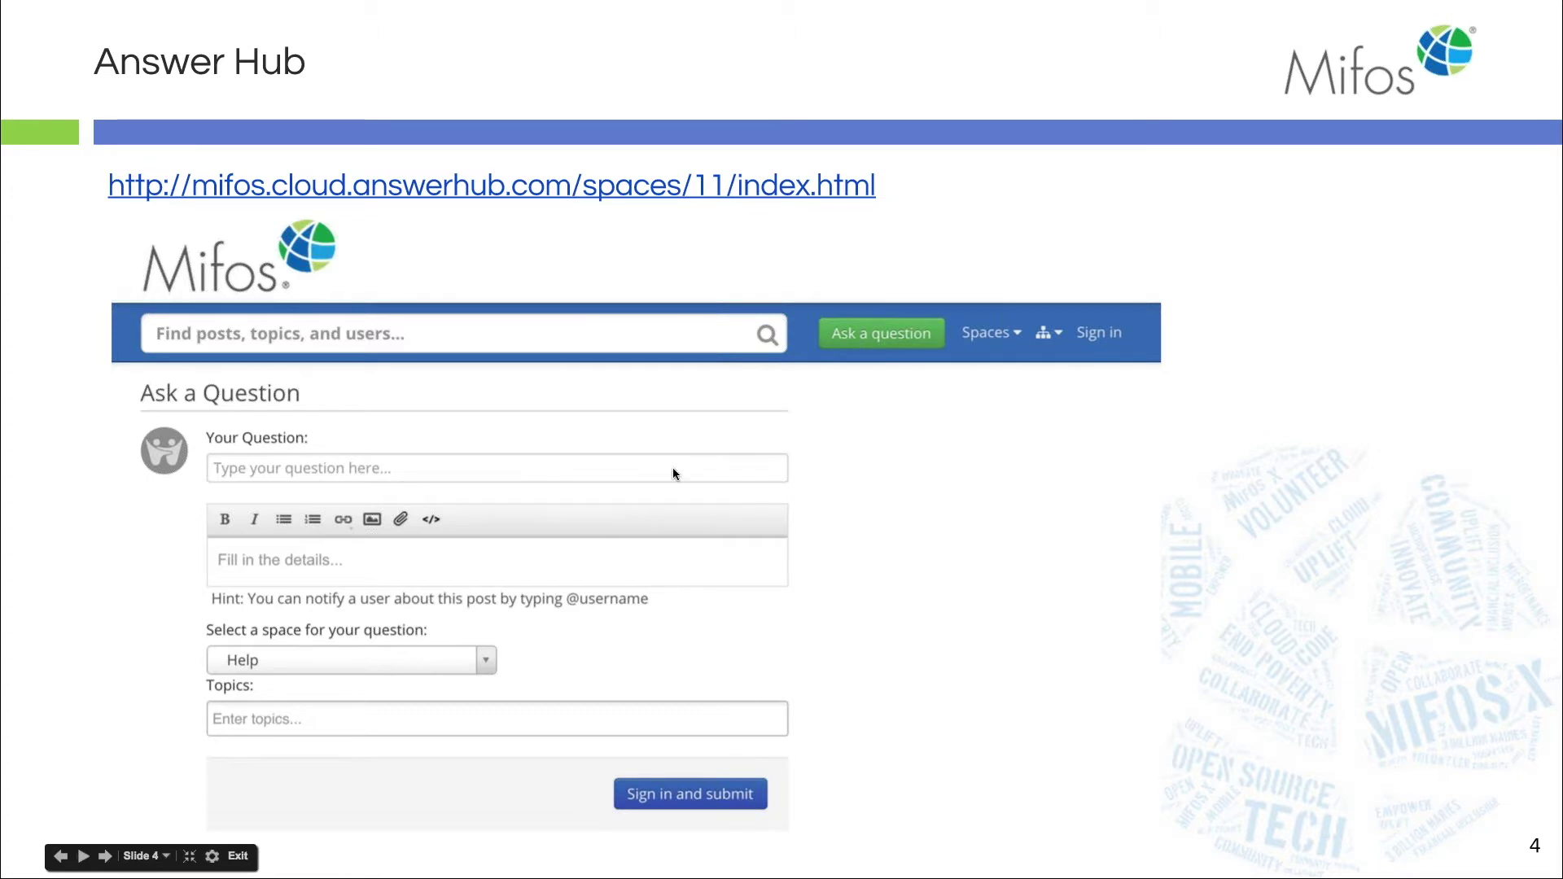
left_click(105, 857)
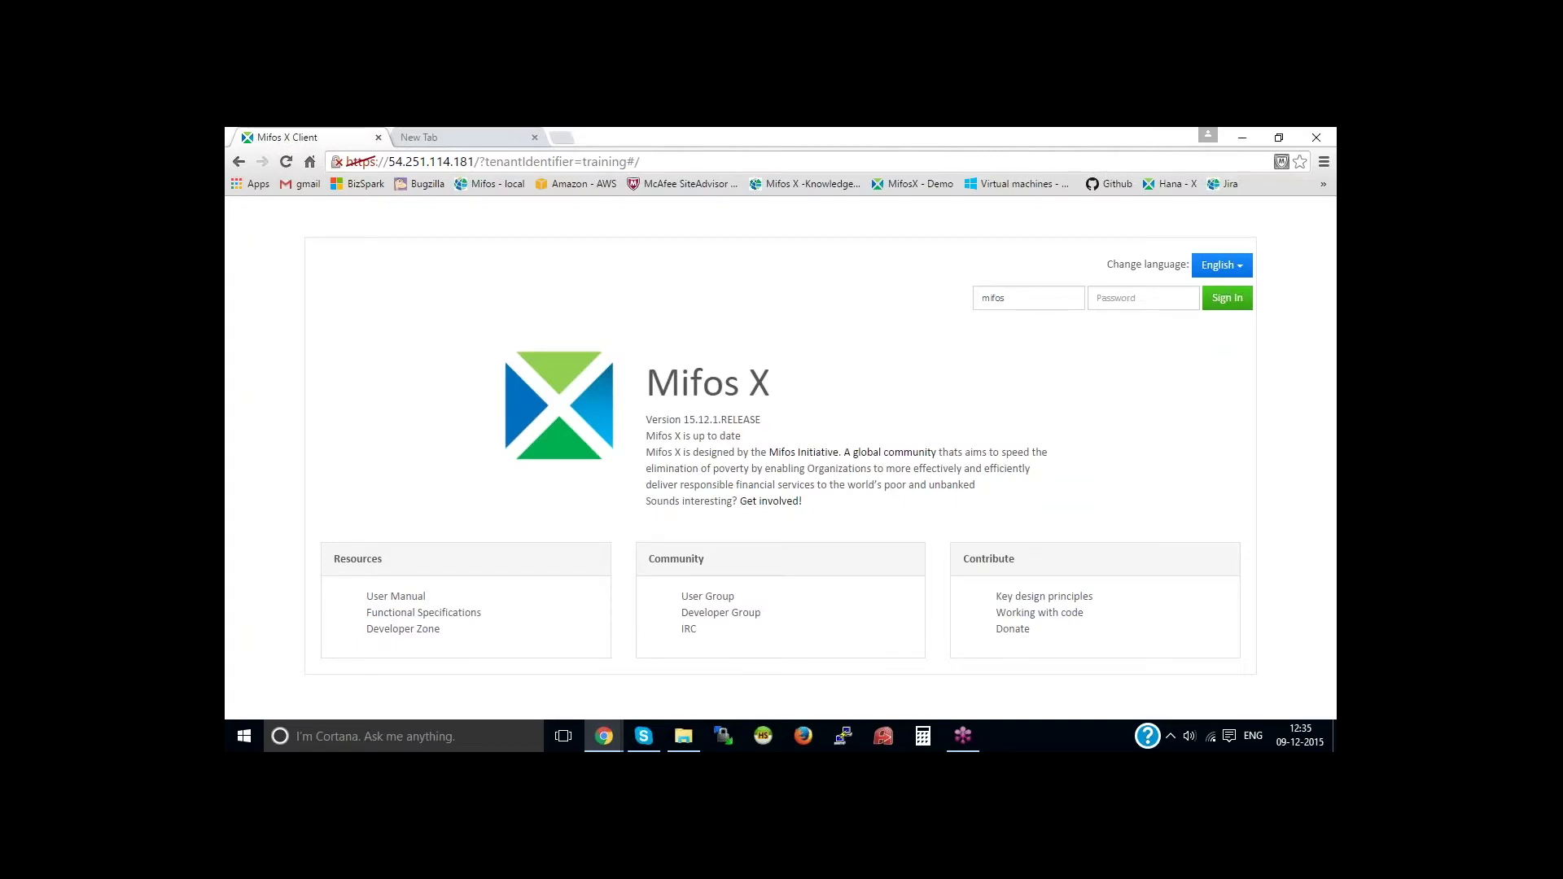
Sign in to Mifos X with the mifos username and the account password
left_click(1036, 293)
left_click(1137, 293)
type("password")
key("Return")
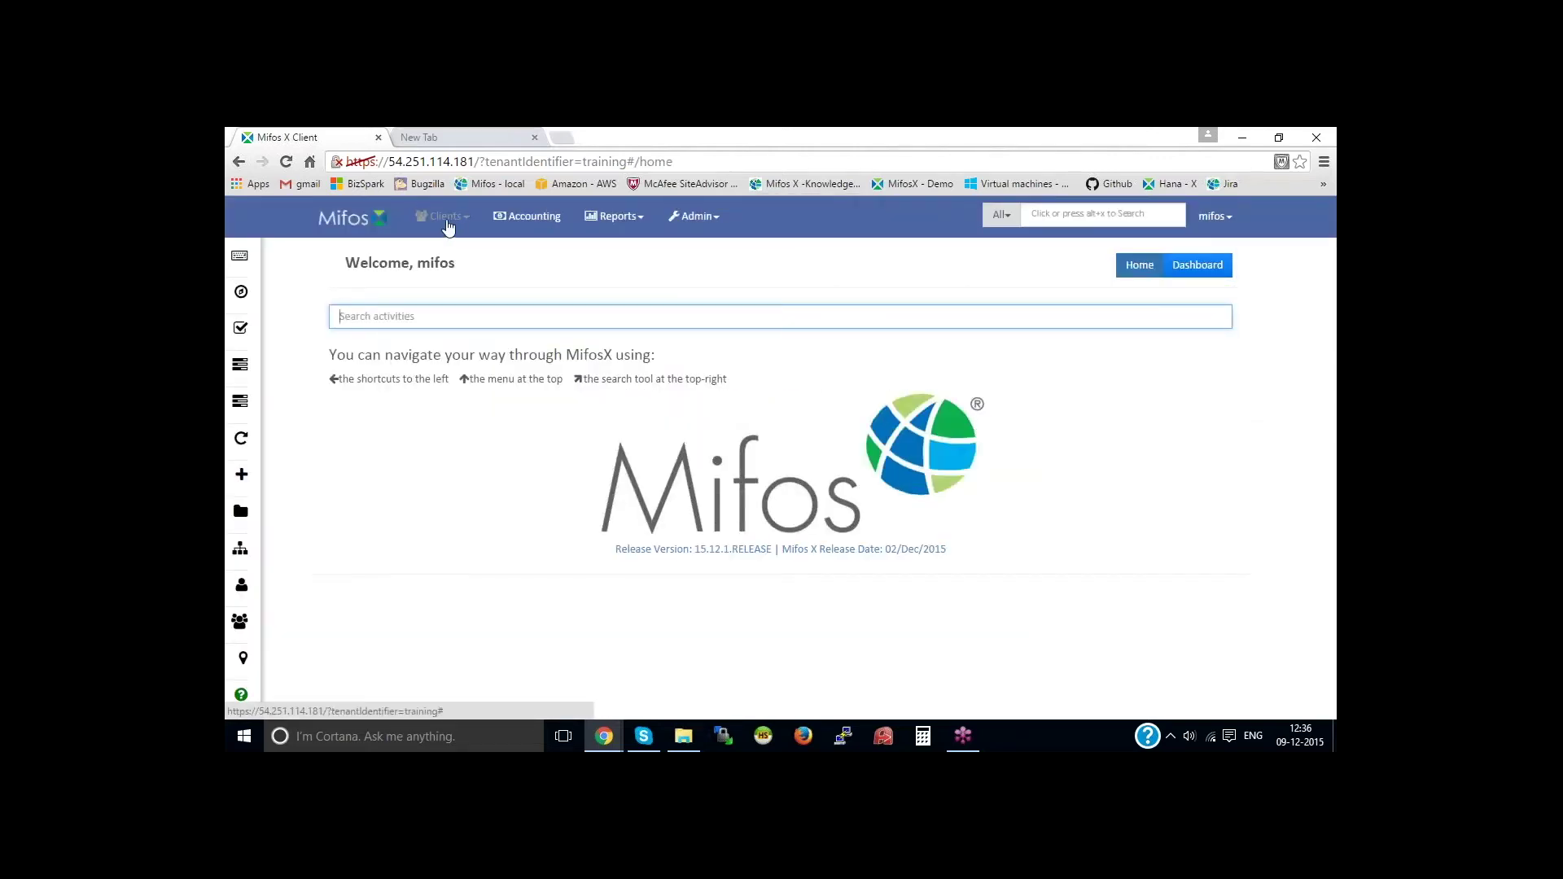
View the list of all clients and open the Santa cruz group Gp-sc-00001 from the groups list
left_click(446, 219)
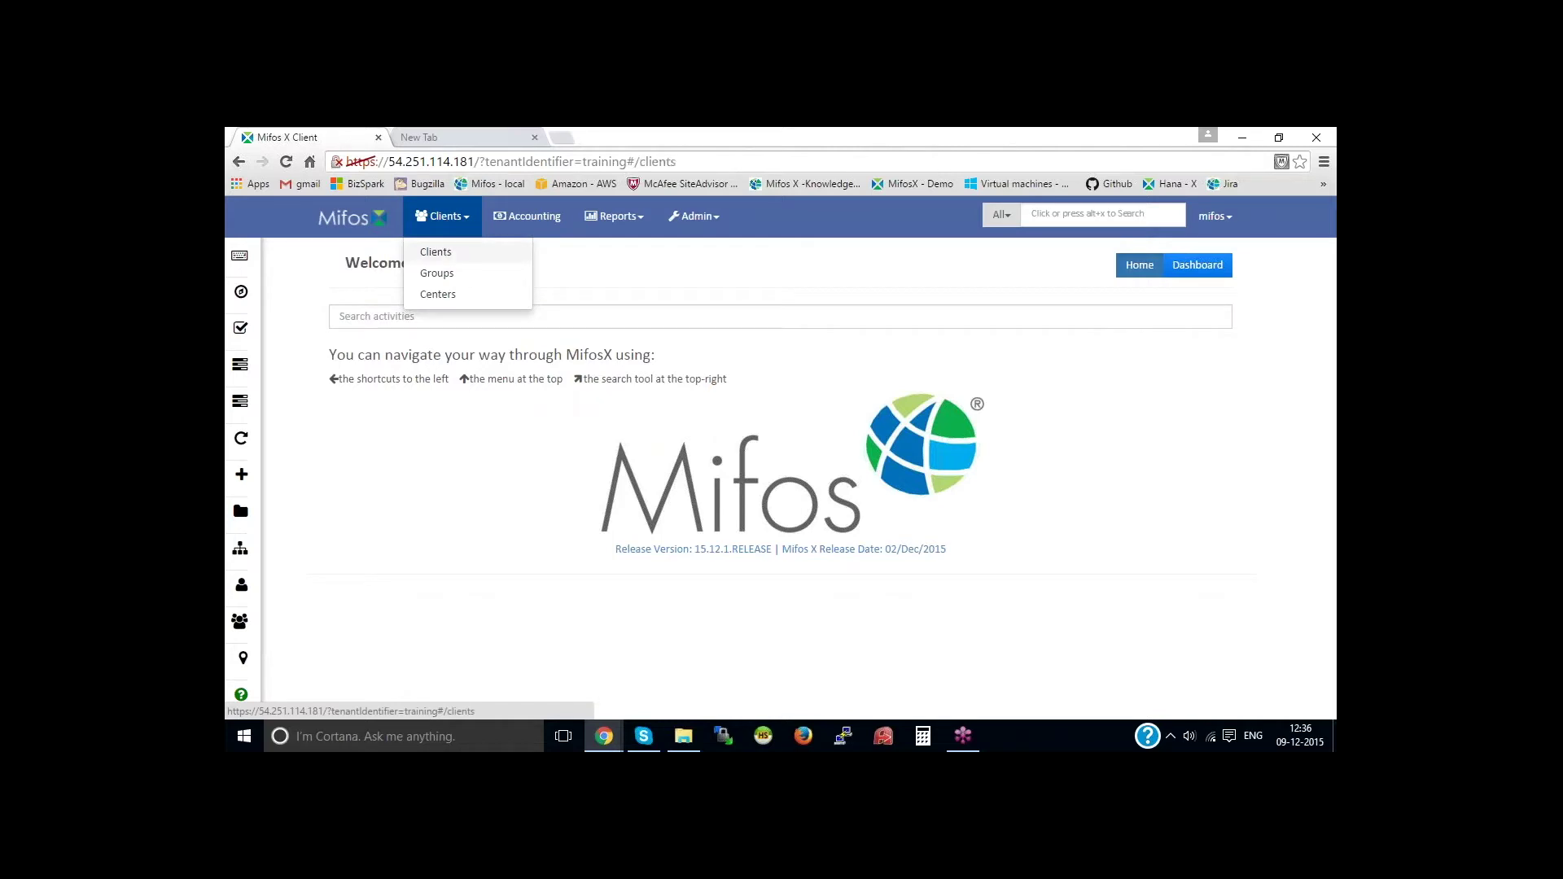
left_click(450, 253)
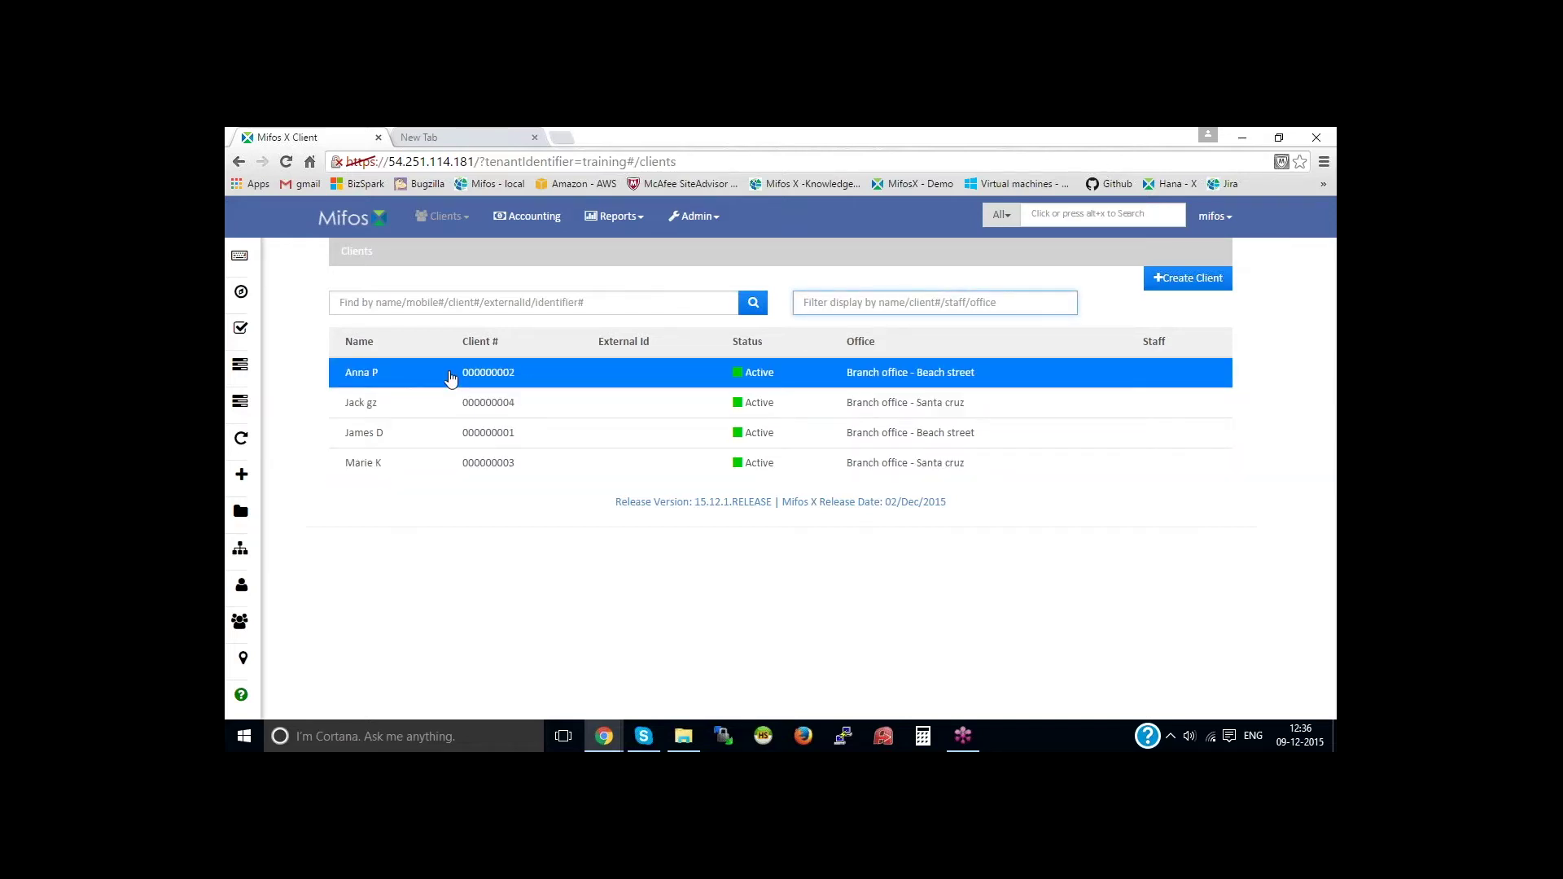
left_click(445, 217)
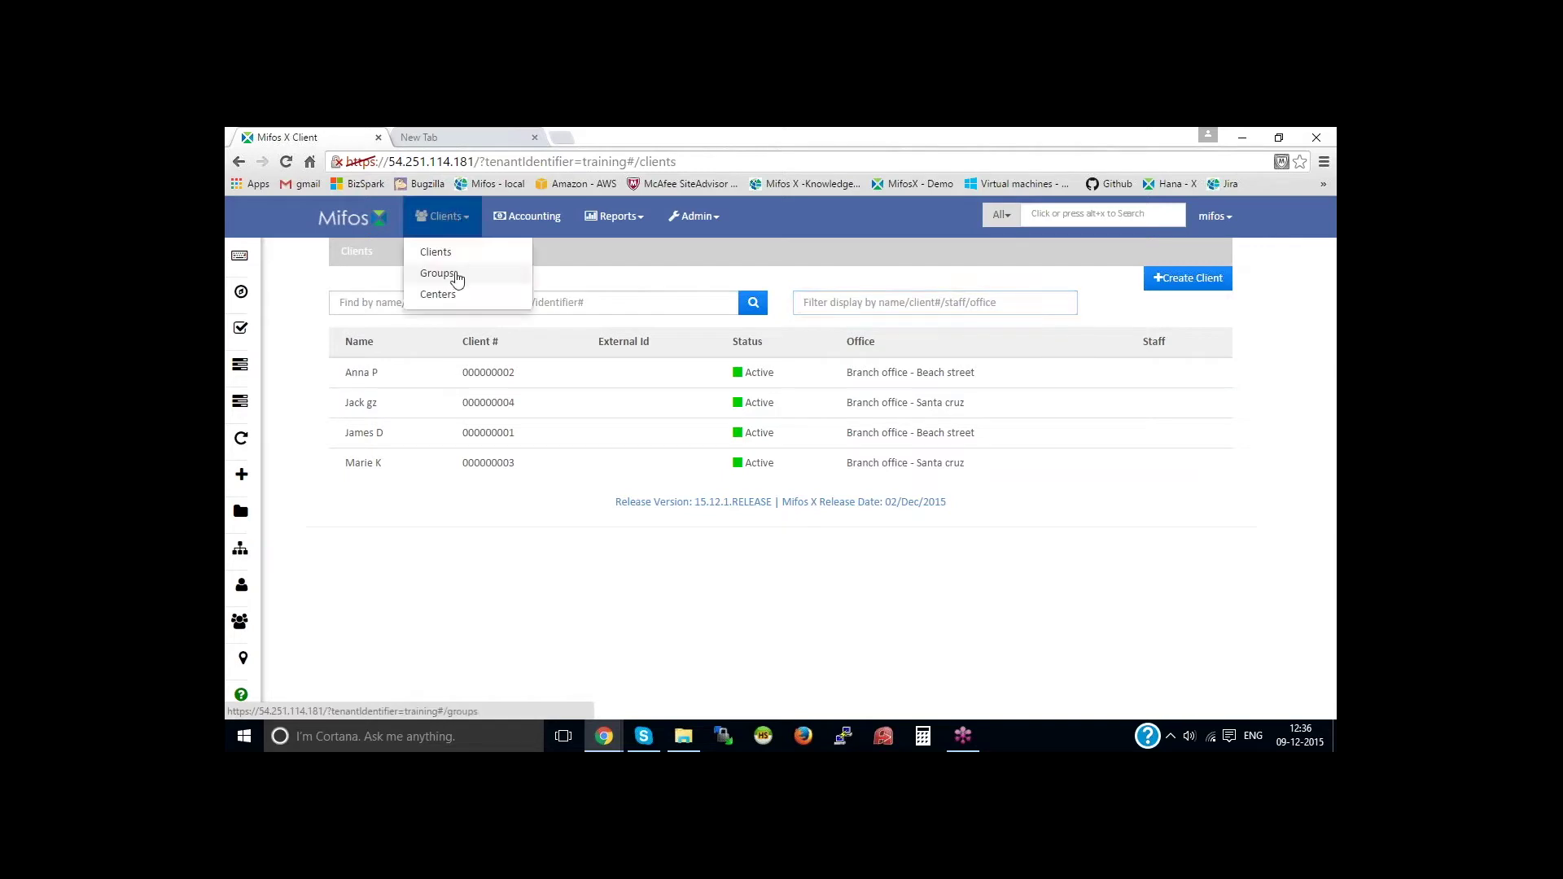
left_click(456, 278)
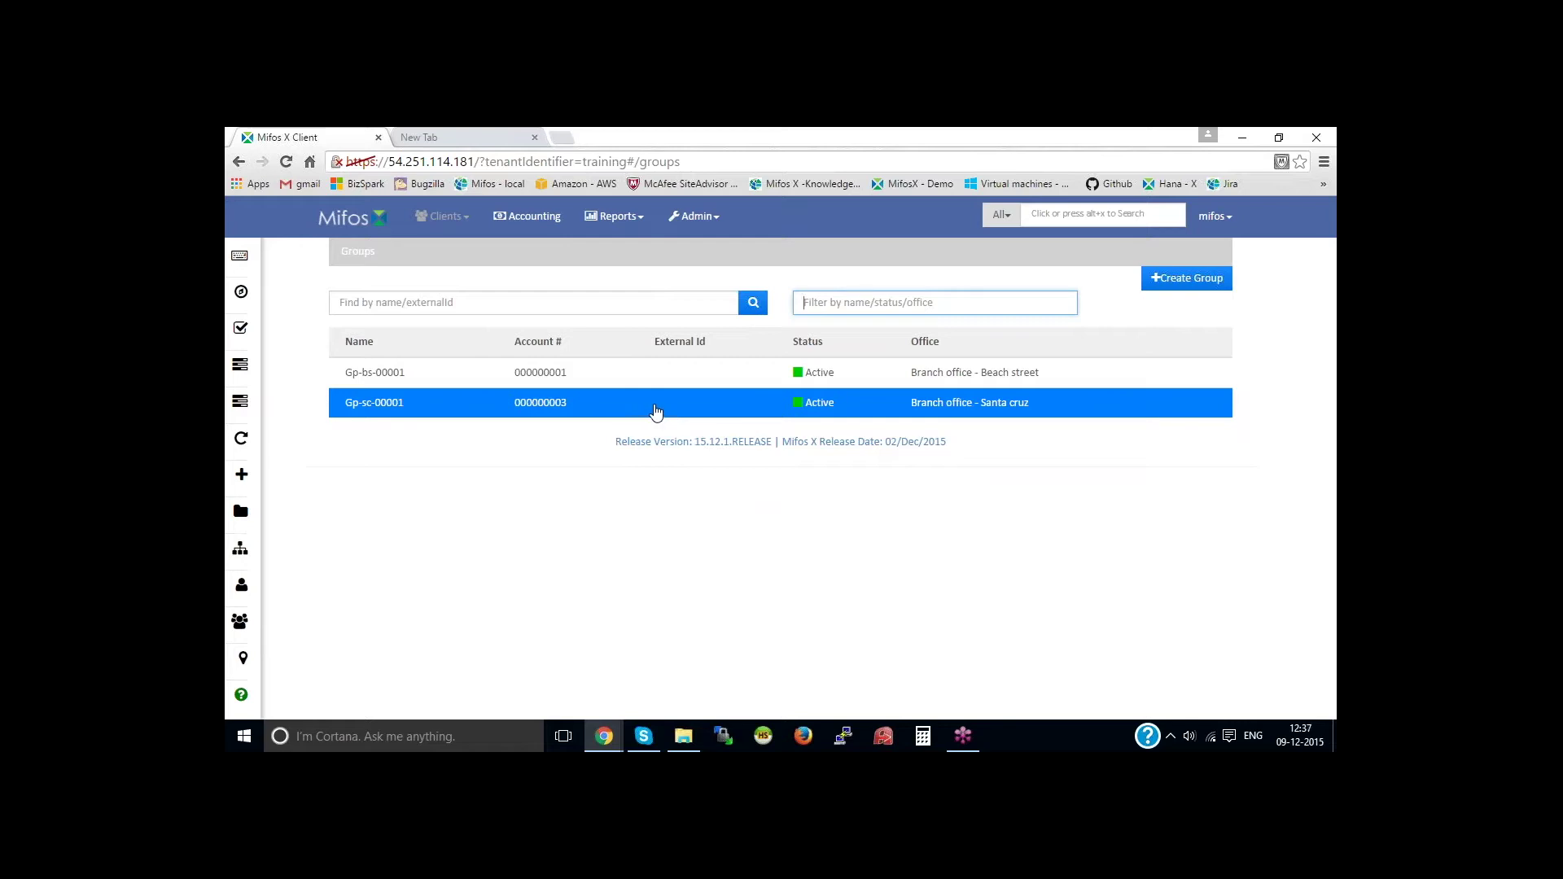
left_click(656, 411)
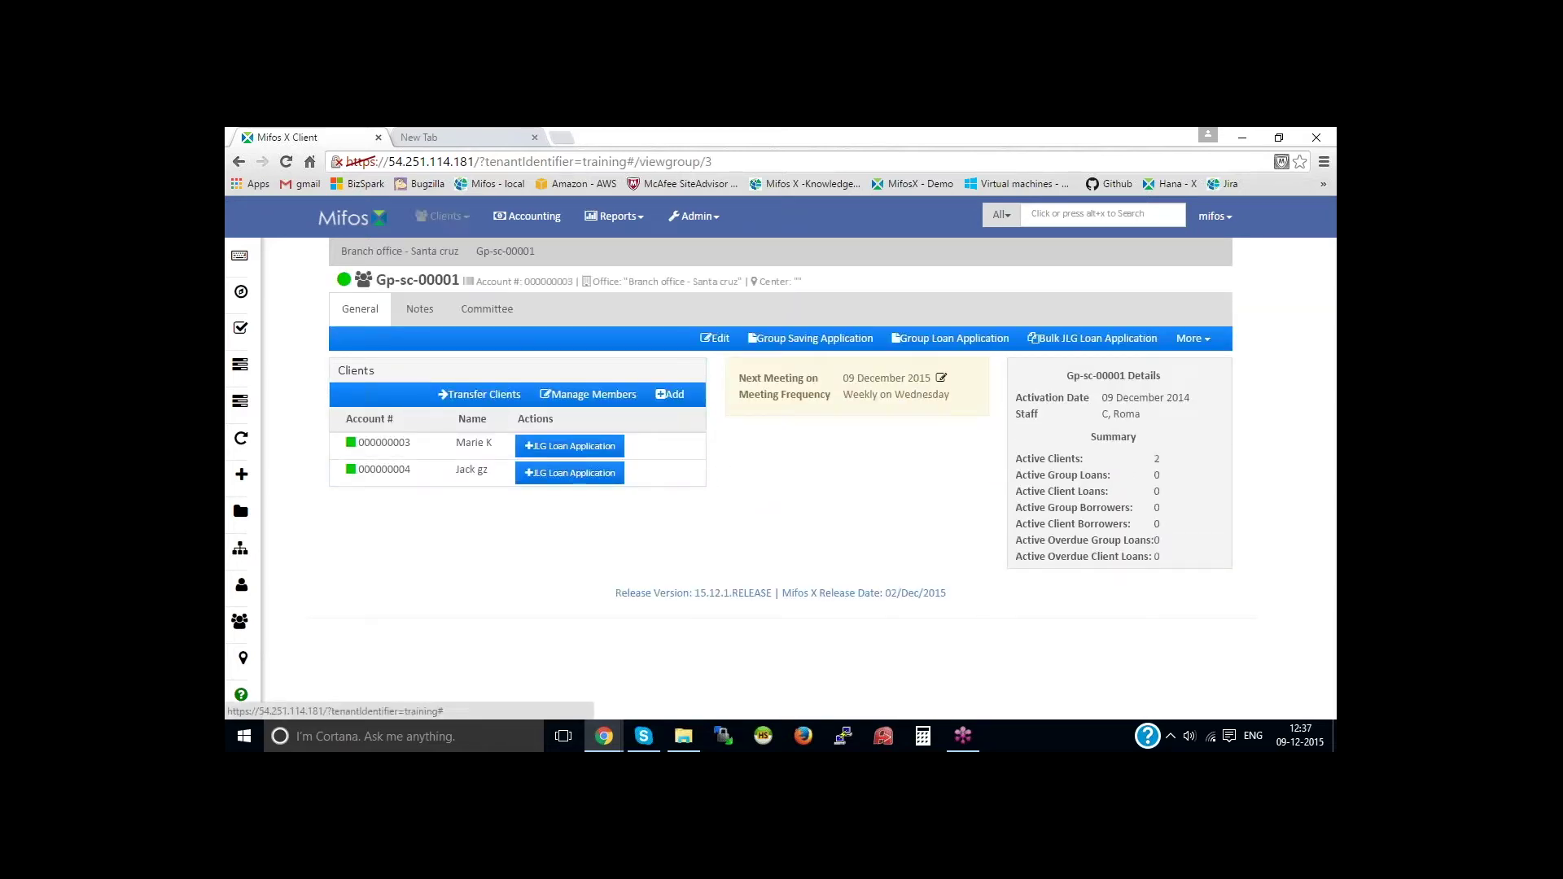
Open the center Cn-Bs-00001 from the centers list and view its group Gp-bs-00001
left_click(442, 216)
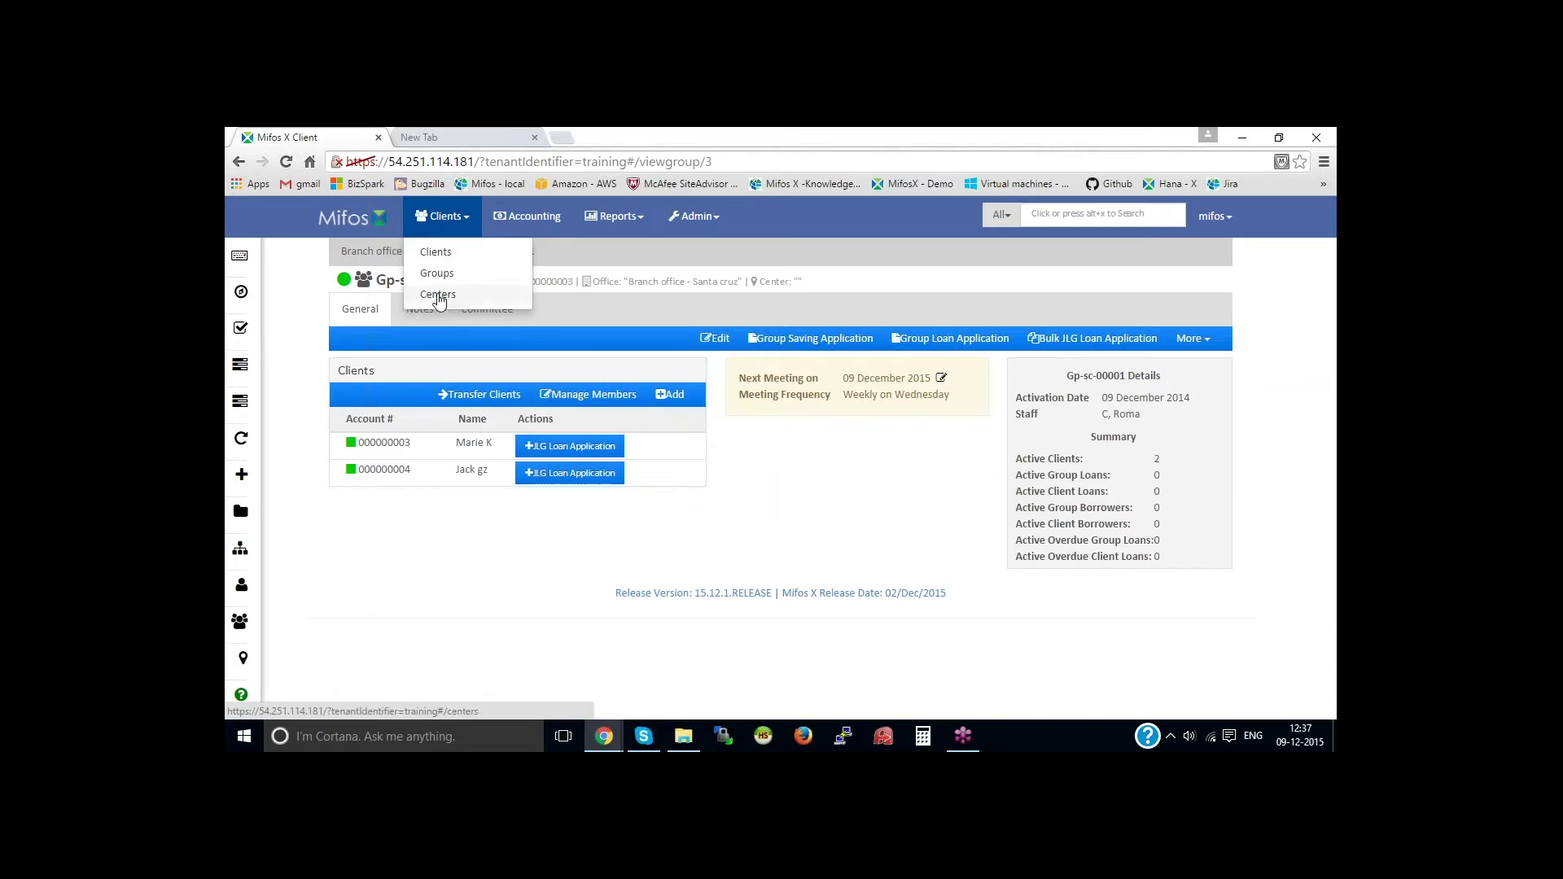
left_click(437, 296)
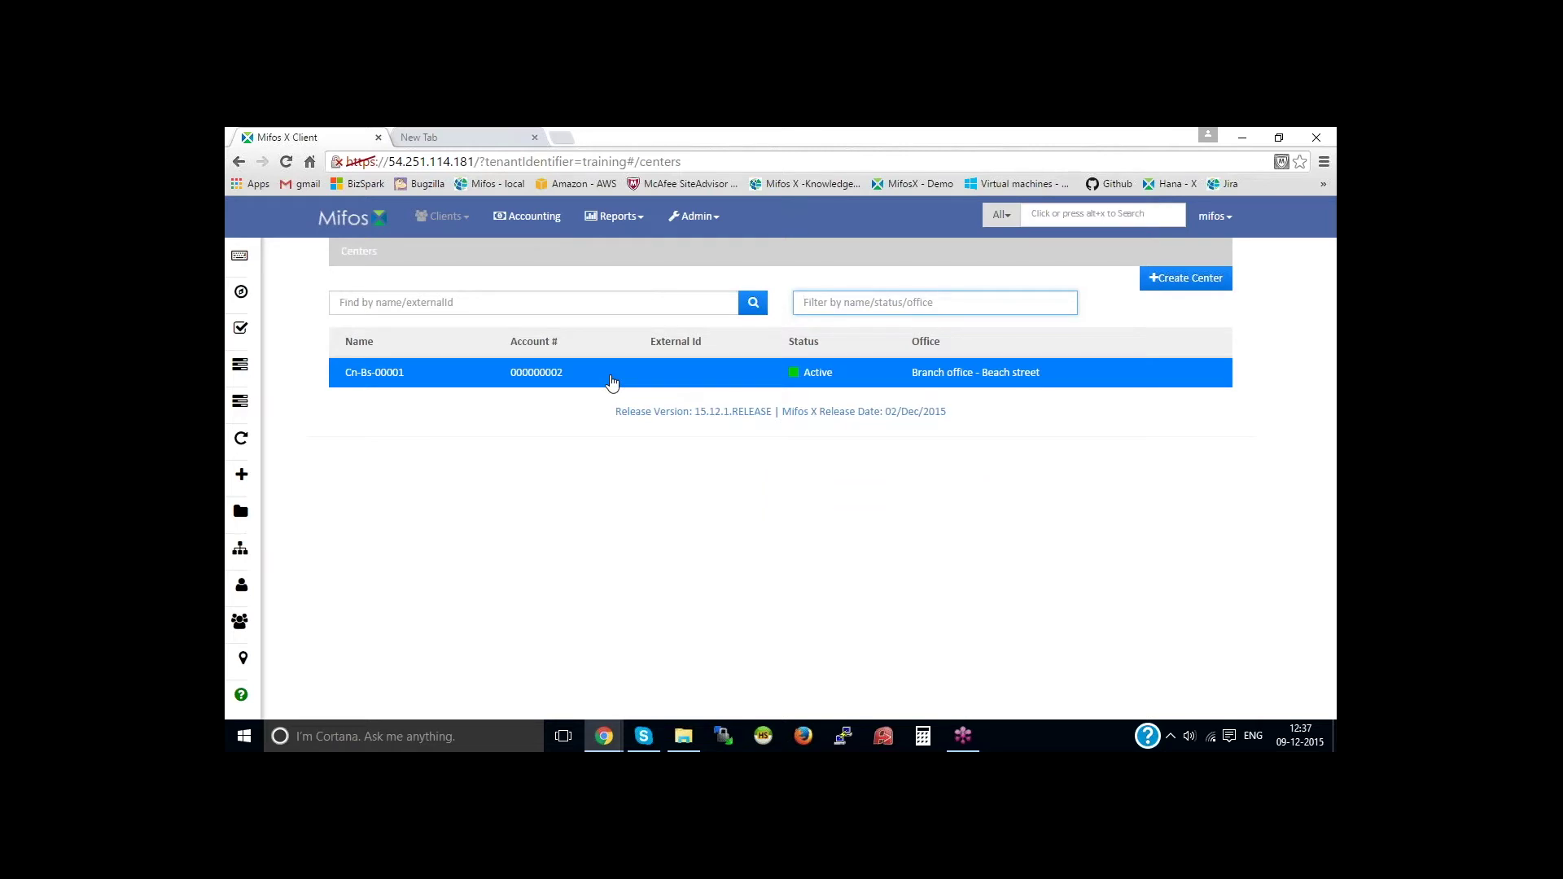
left_click(612, 383)
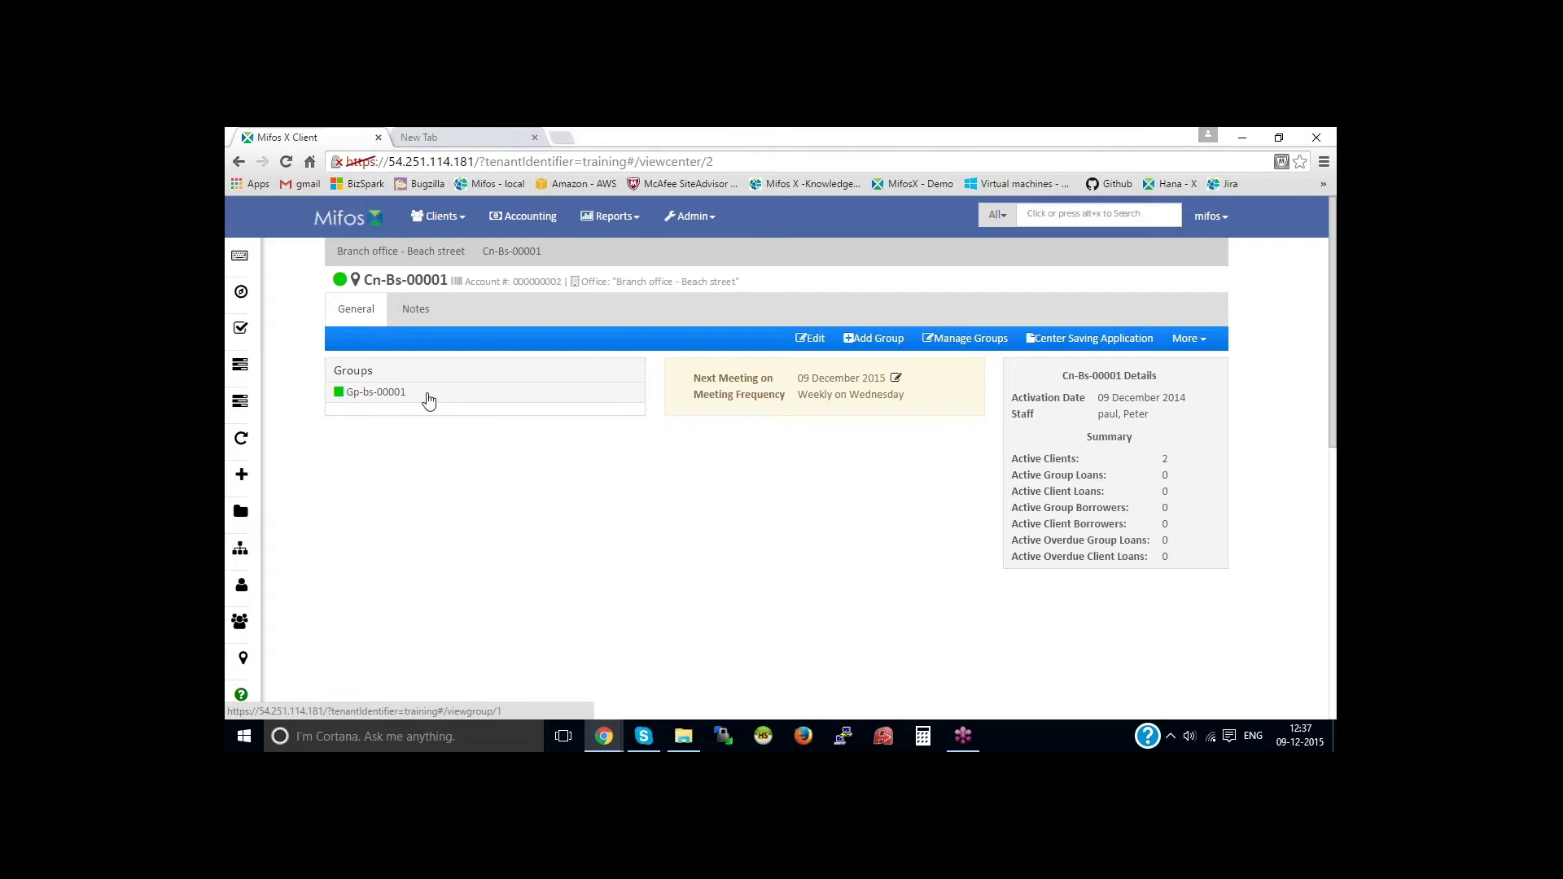
left_click(456, 401)
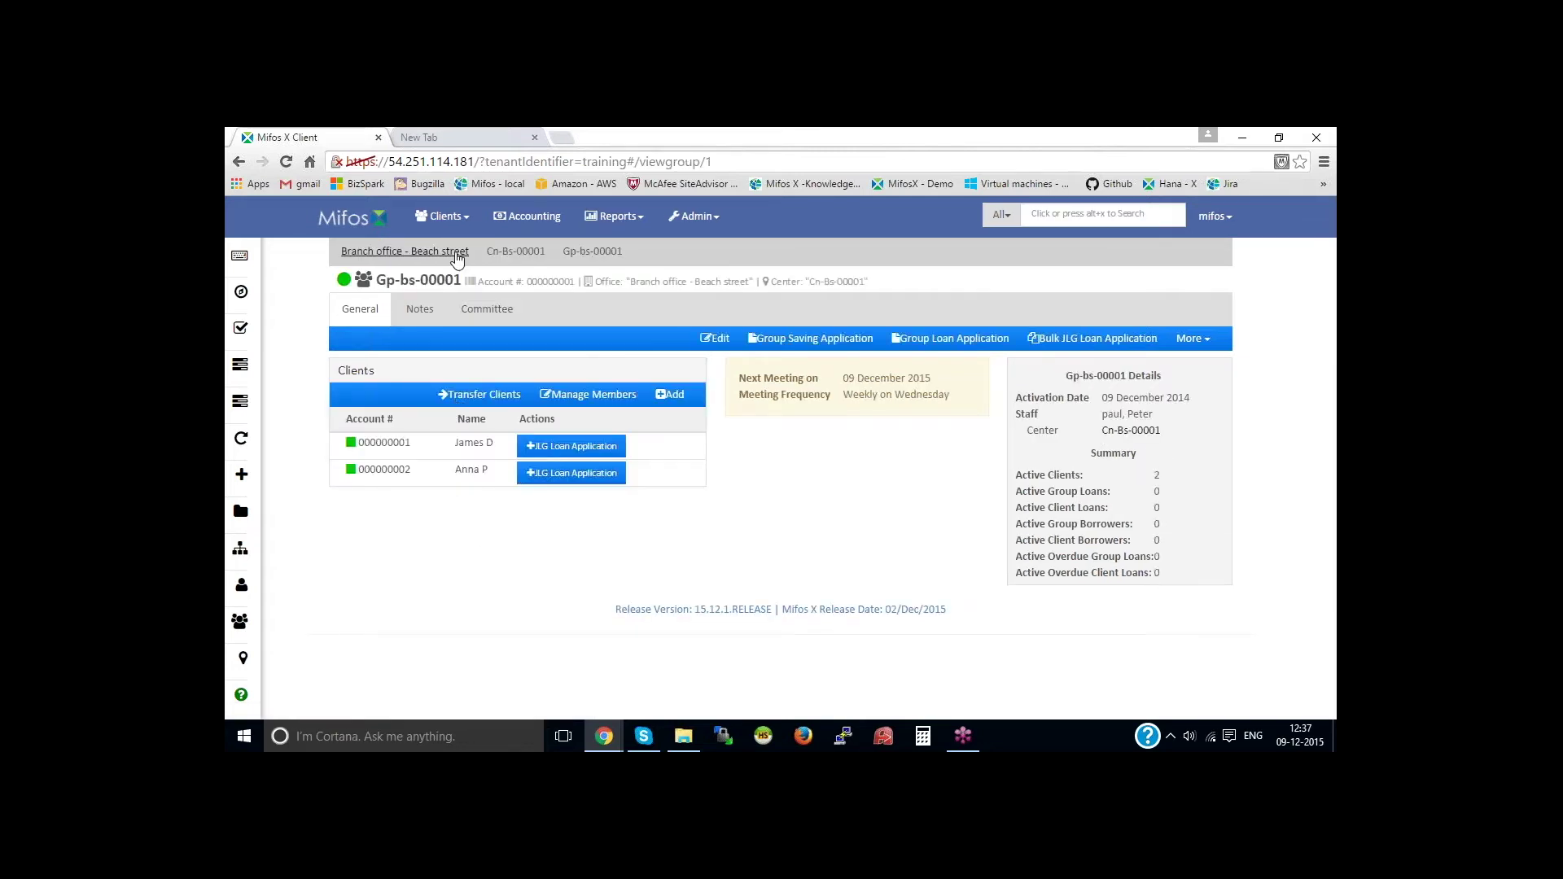
Open the profile of the second client in the client list, from the Santa cruz branch
left_click(446, 216)
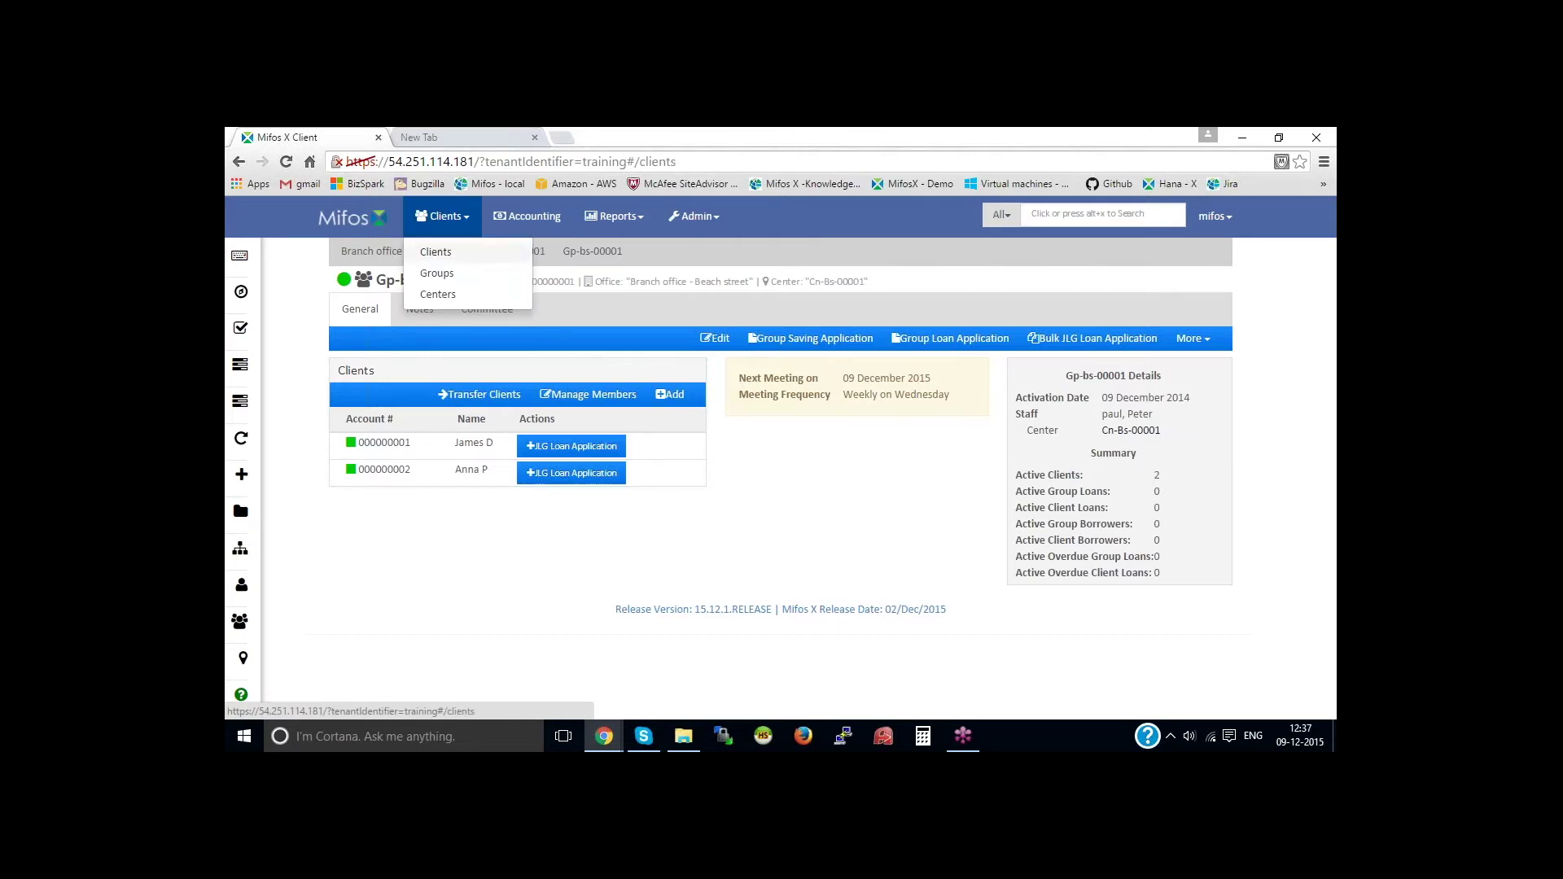
left_click(444, 252)
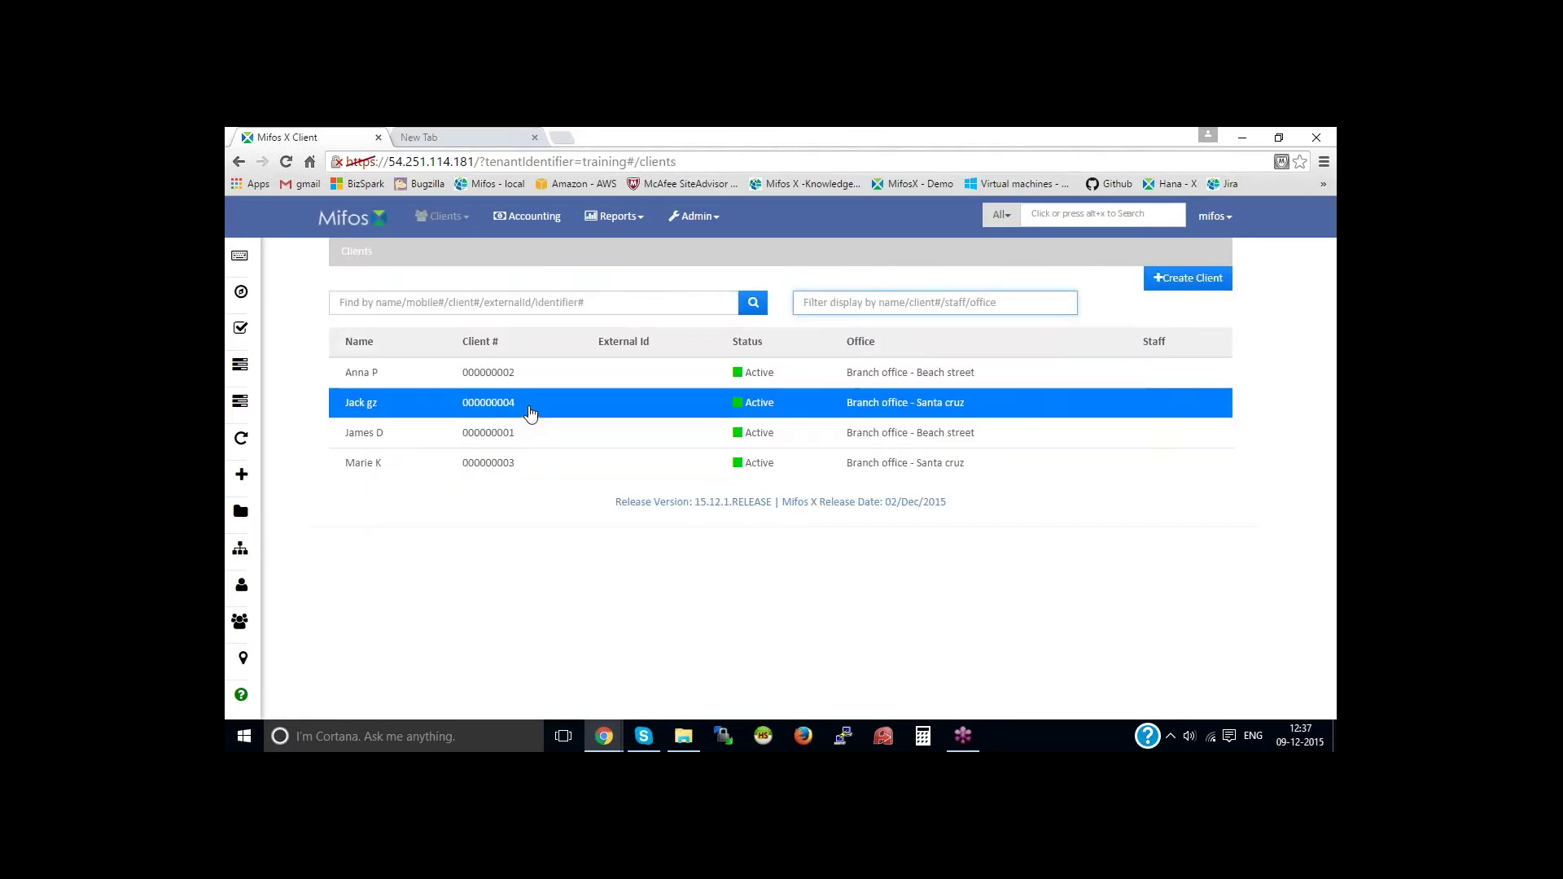
left_click(590, 412)
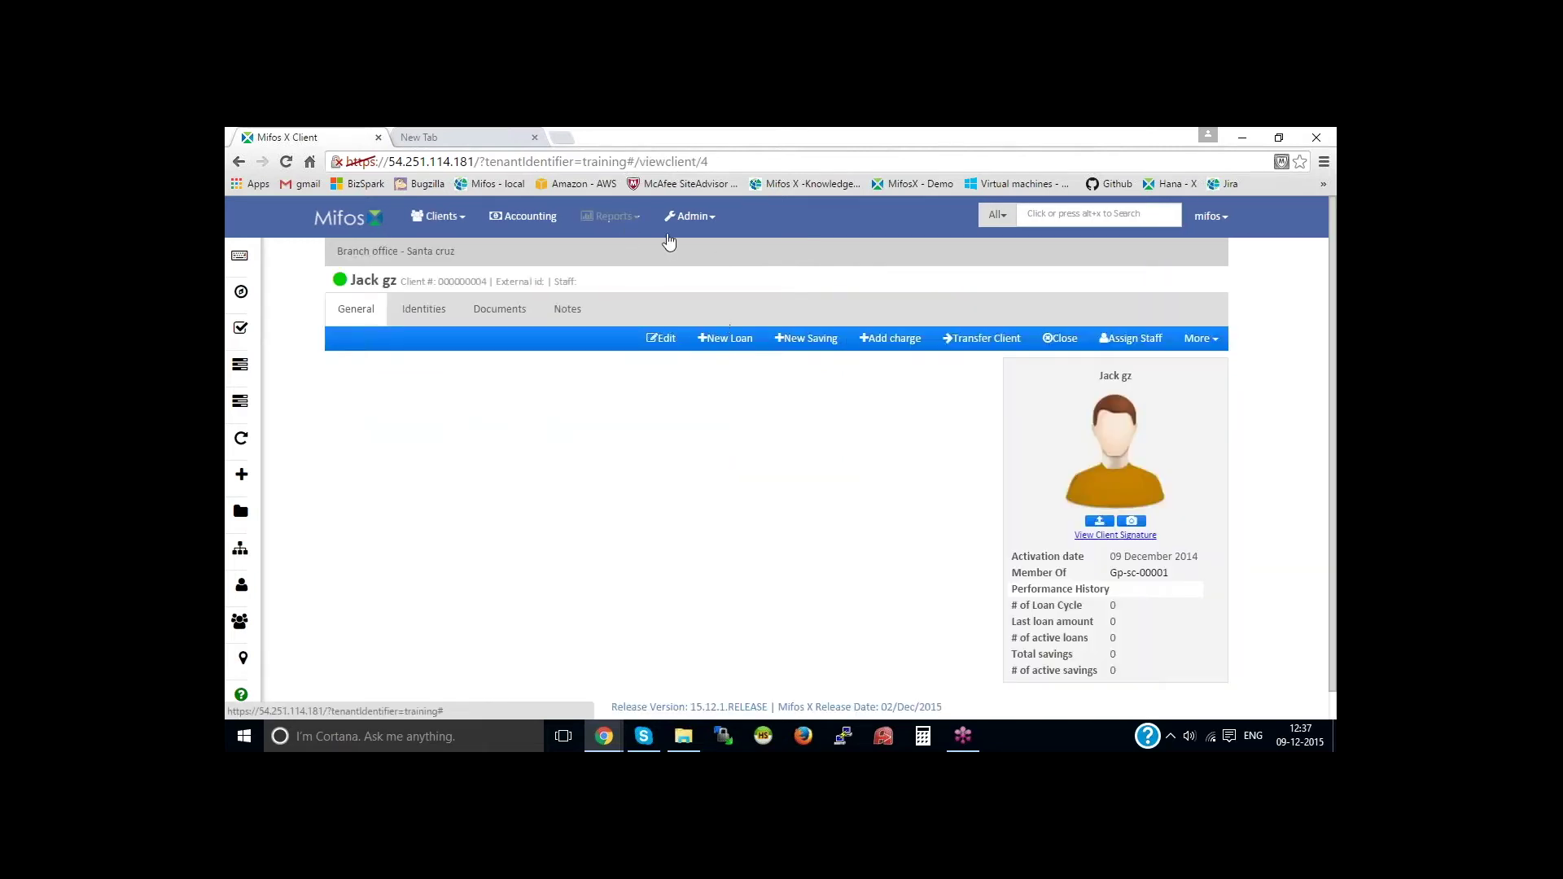
Search all records for the Beach street client's first name and open the matching client profile
key("alt+x")
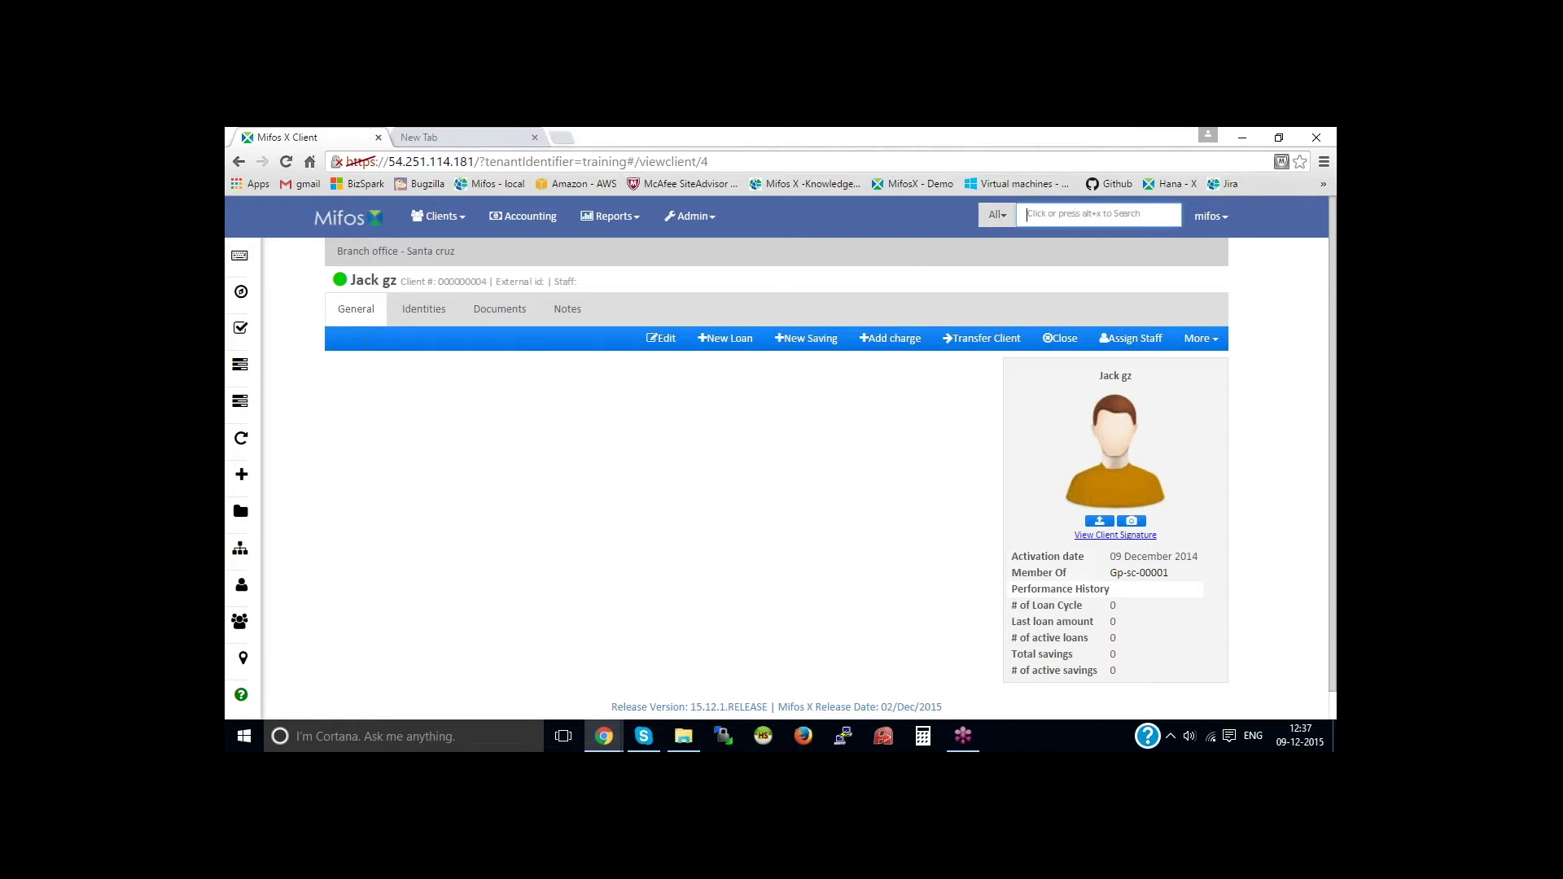
type("anna")
key("Return")
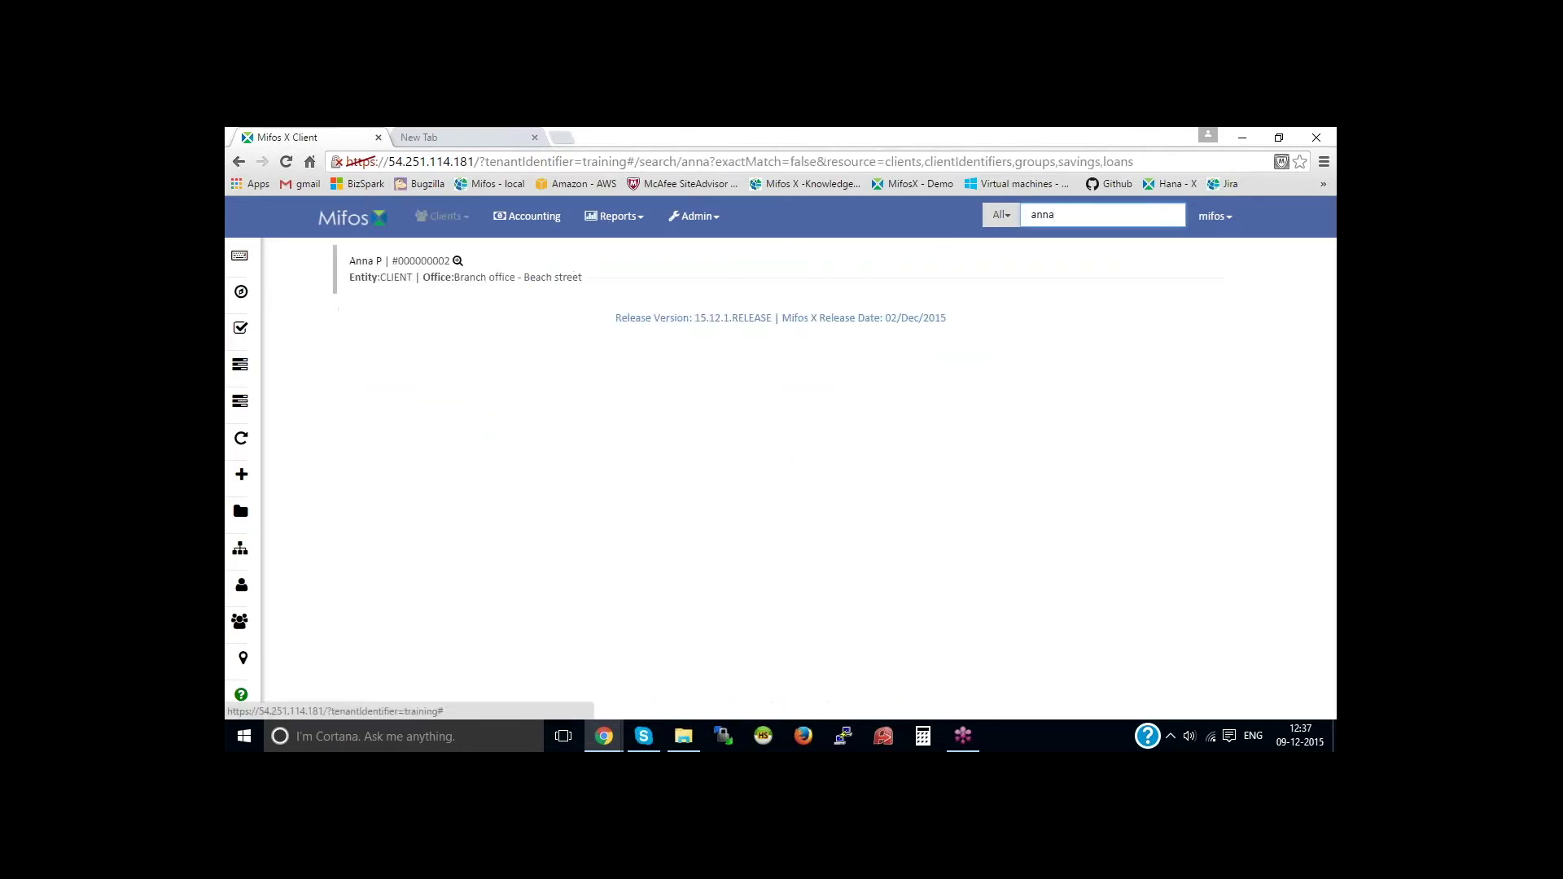
left_click(366, 262)
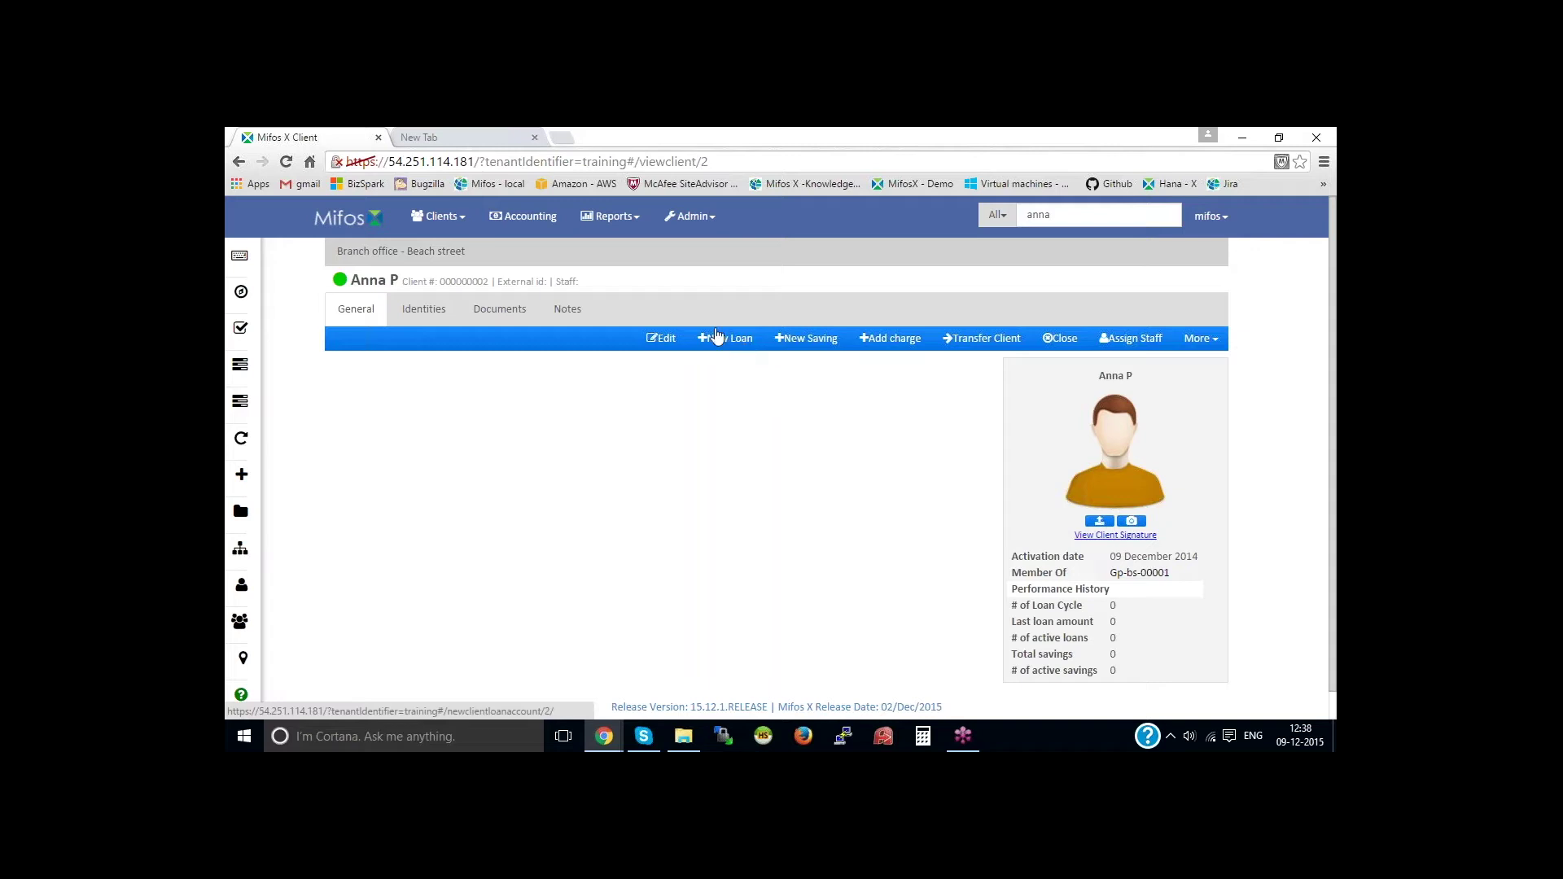
Open the Beach street group Gp-bs-00001 from the groups list to view its loan application options
left_click(439, 225)
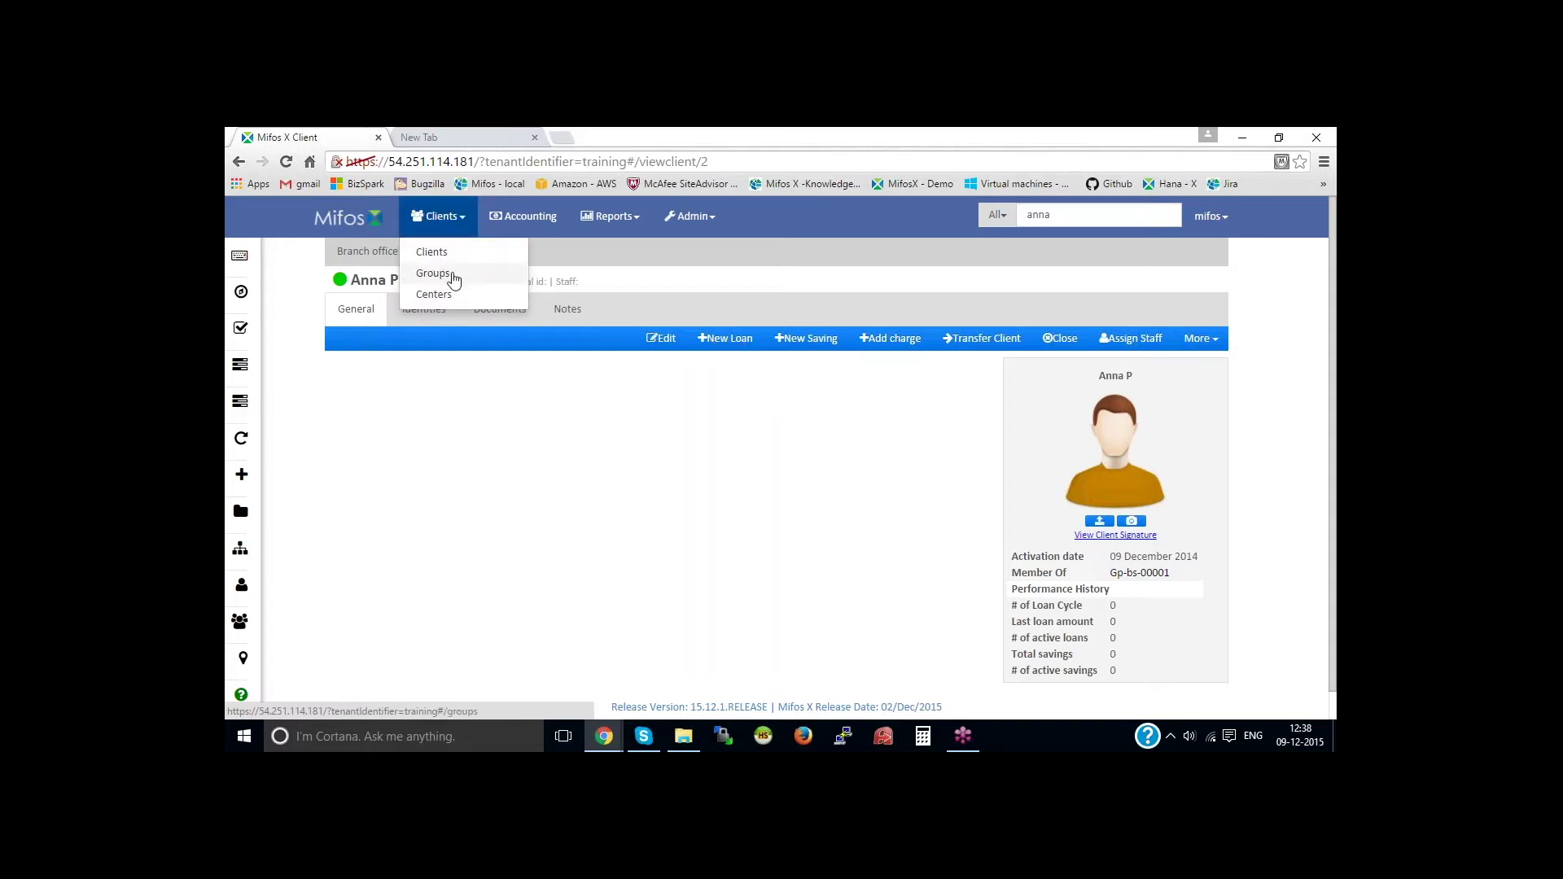
left_click(433, 274)
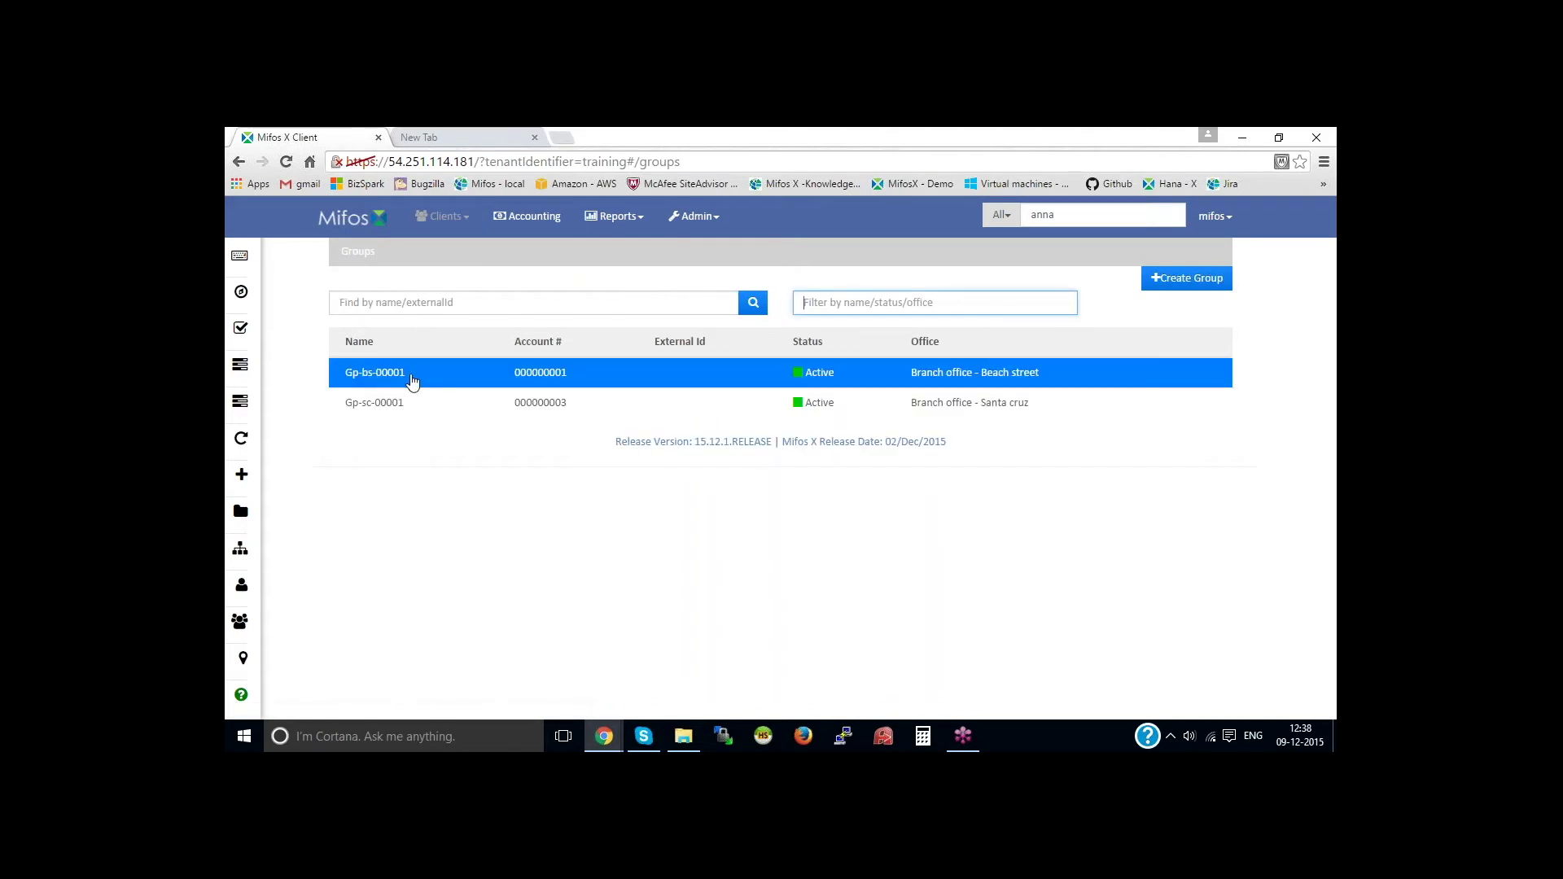
left_click(461, 374)
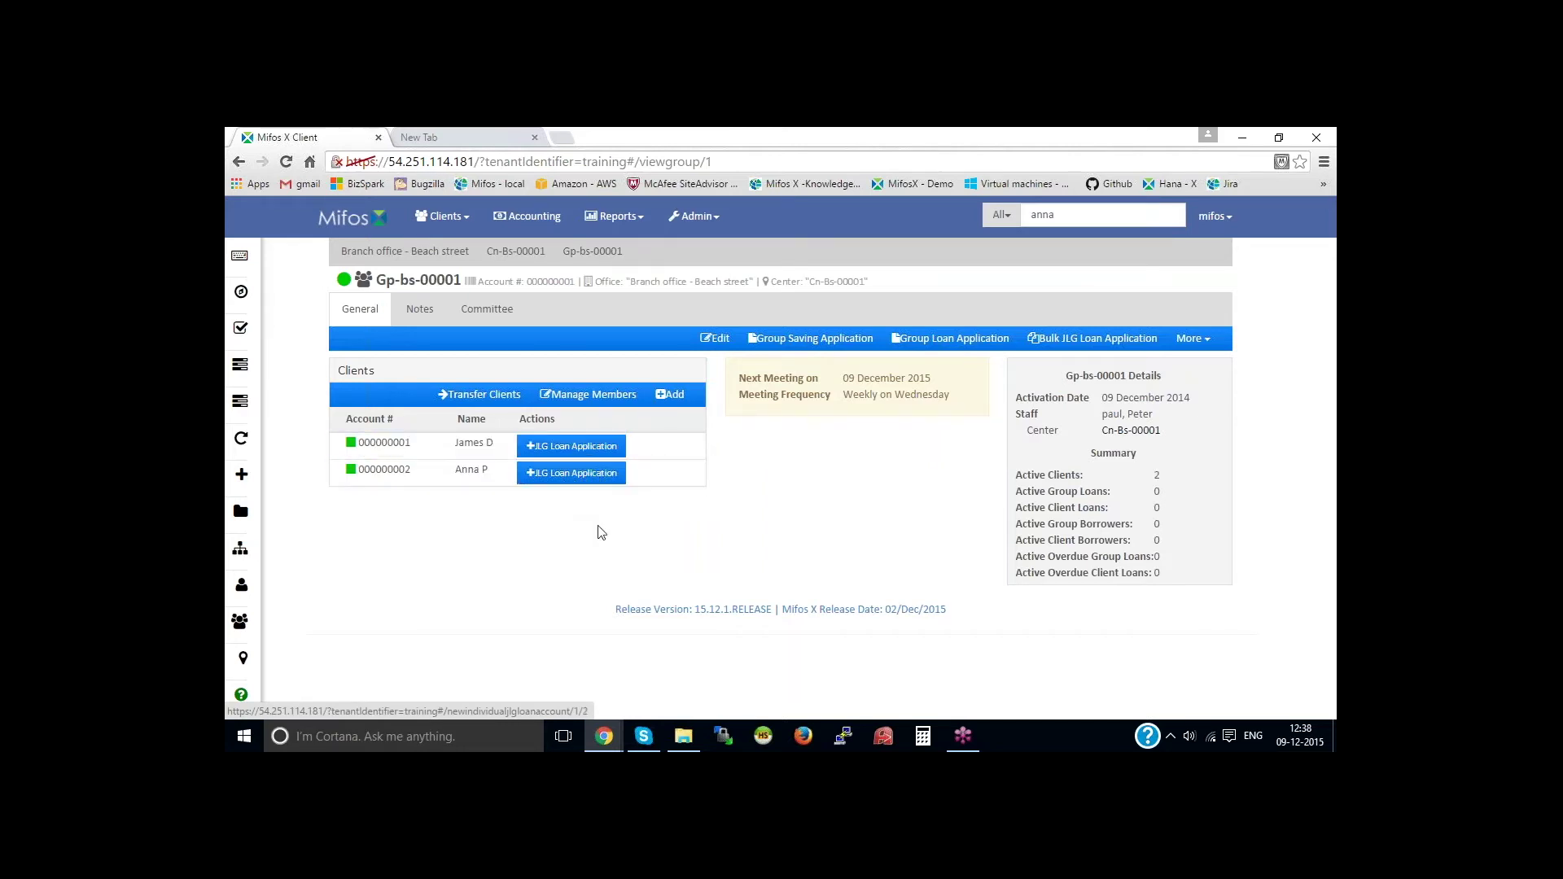
Rerun the search for the client's first name and return to that client's profile
left_click(448, 216)
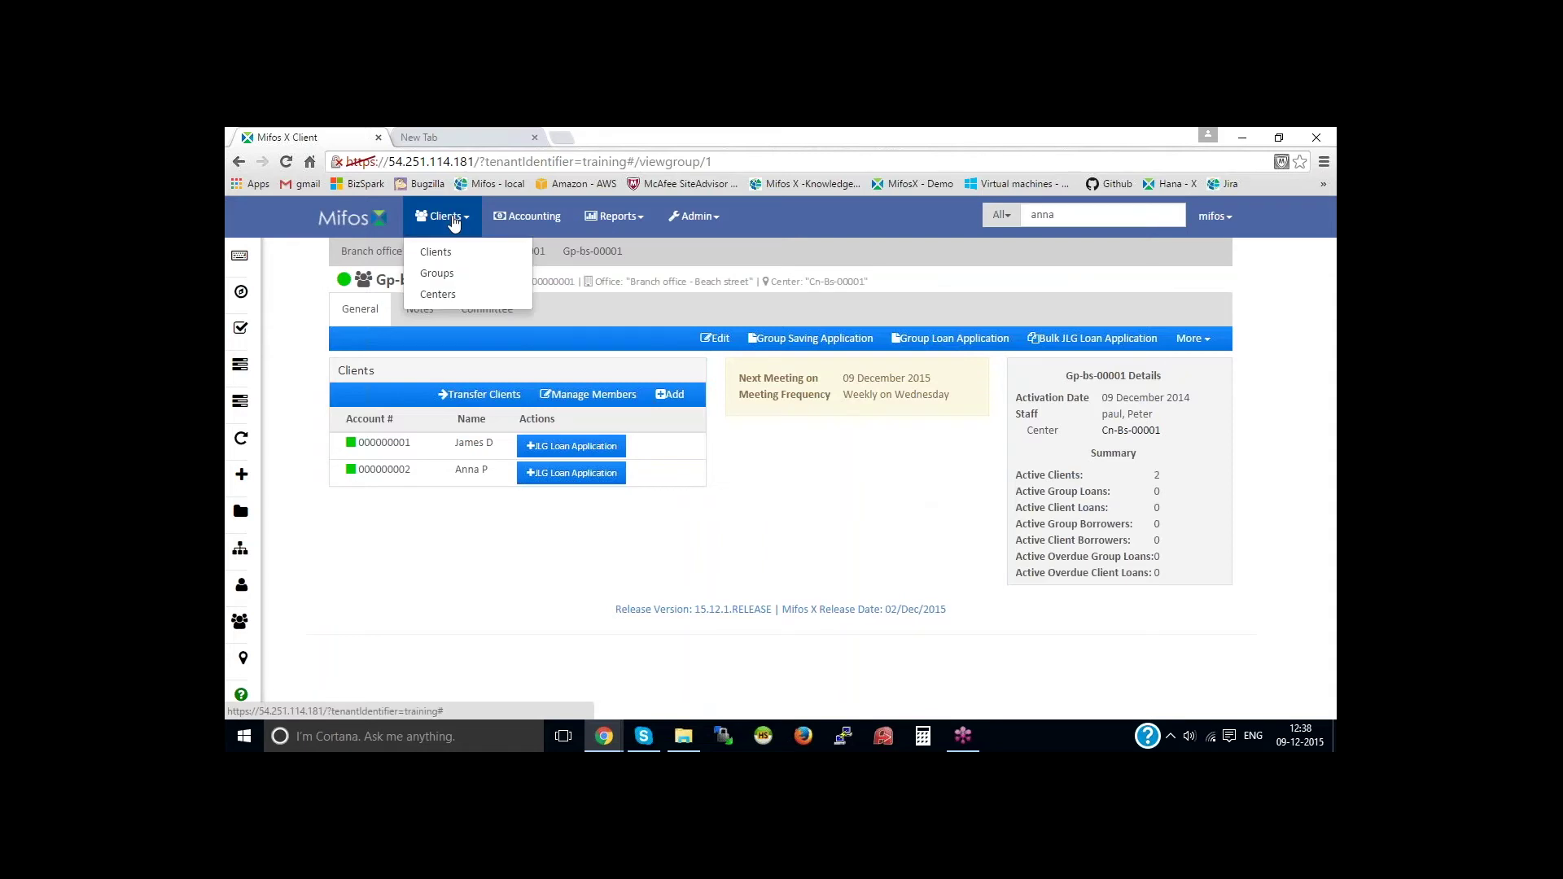
left_click(1082, 214)
key("Return")
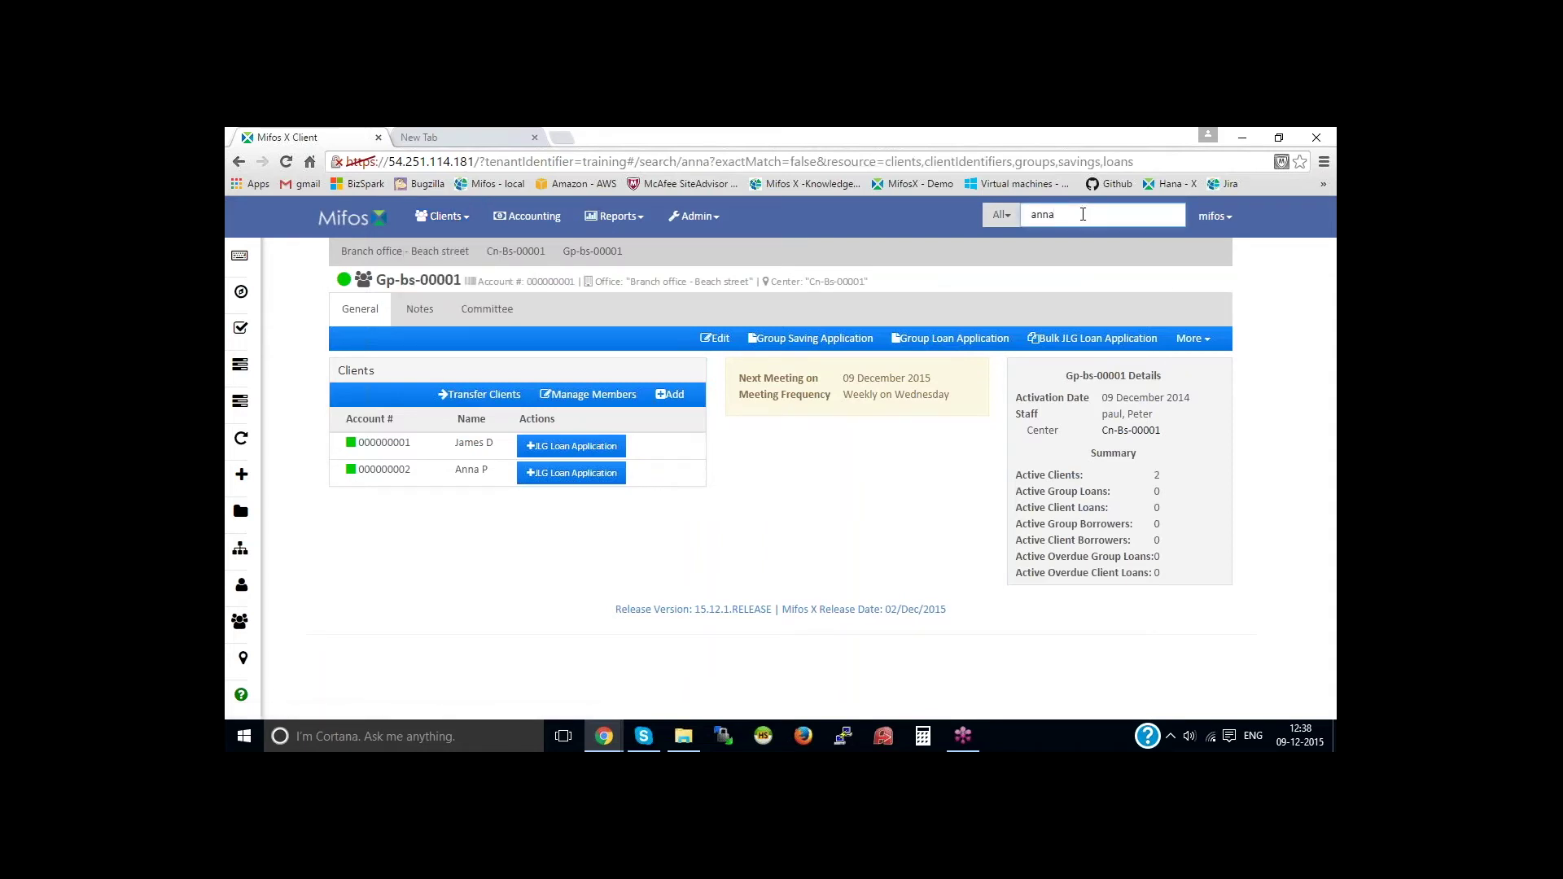
left_click(366, 262)
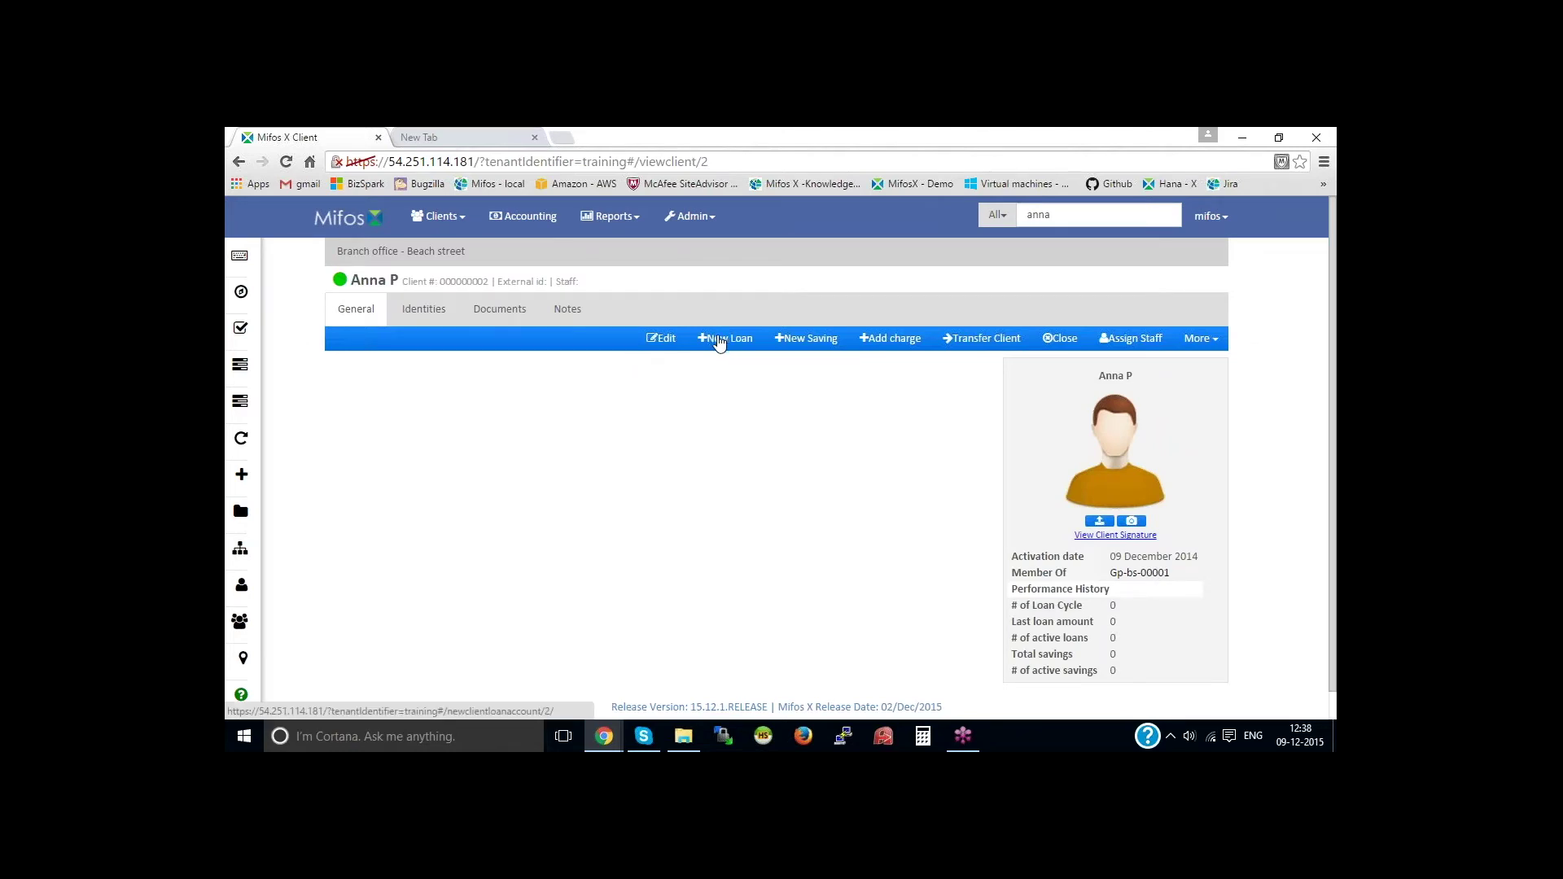
Start a new loan application for the client with the Income generation loan product
left_click(722, 345)
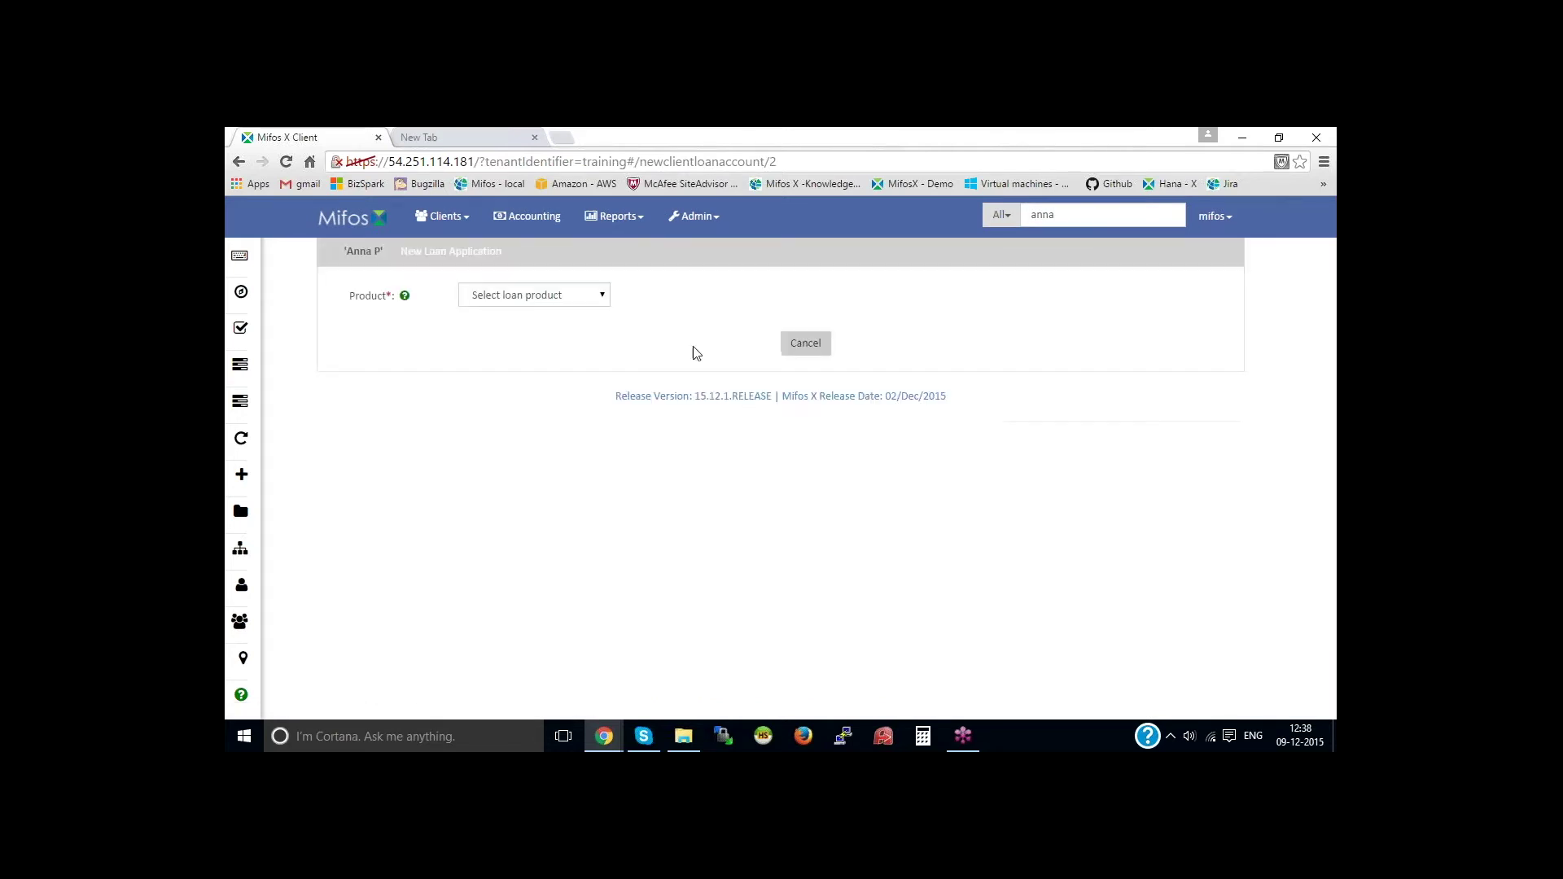
left_click(581, 297)
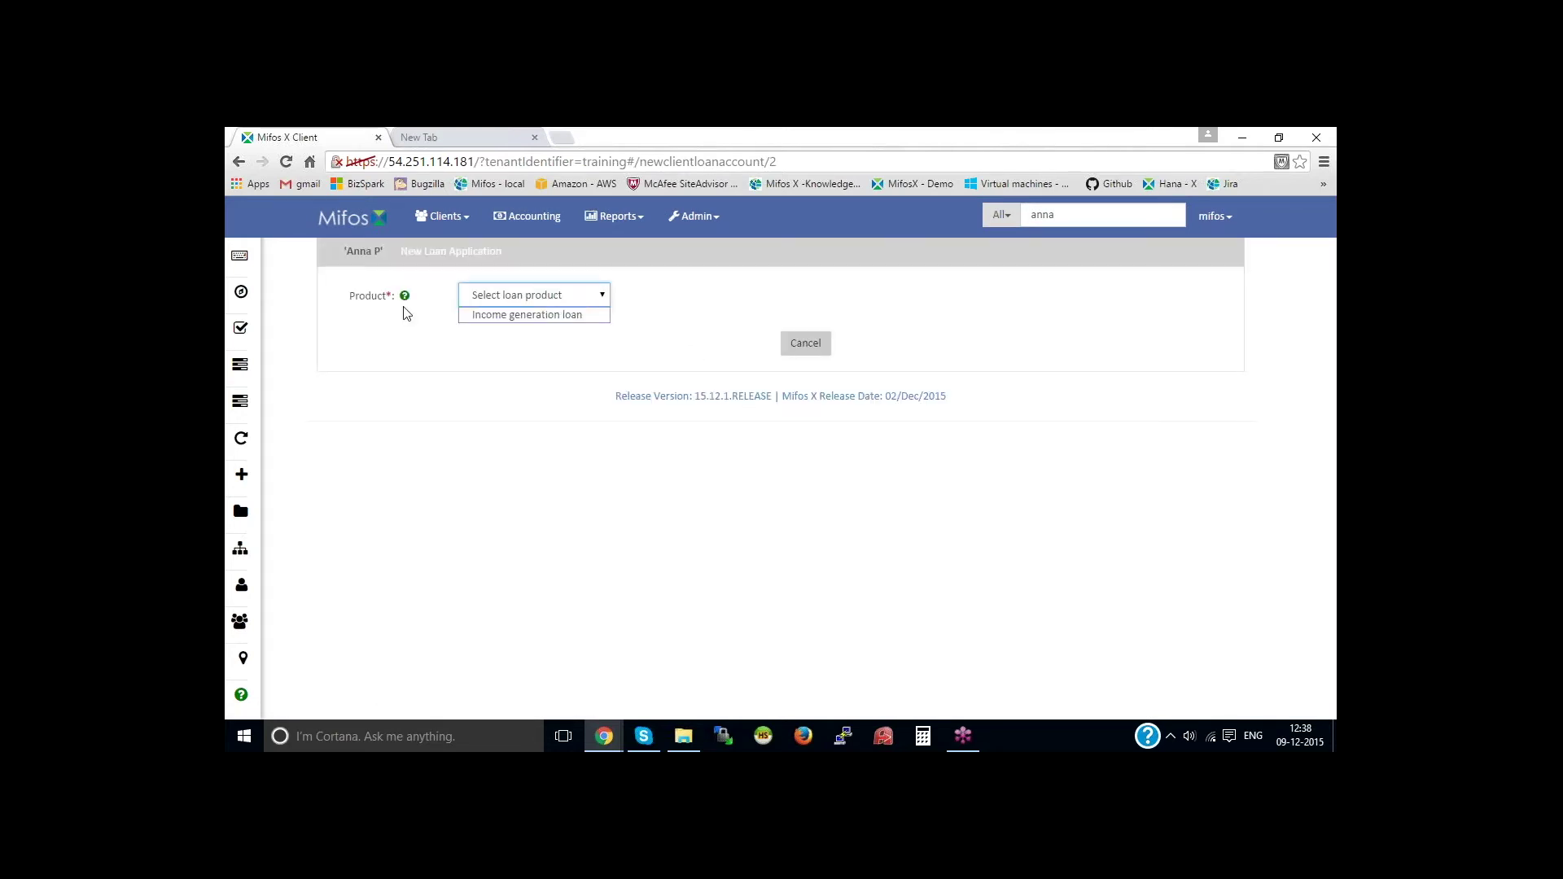
left_click(530, 317)
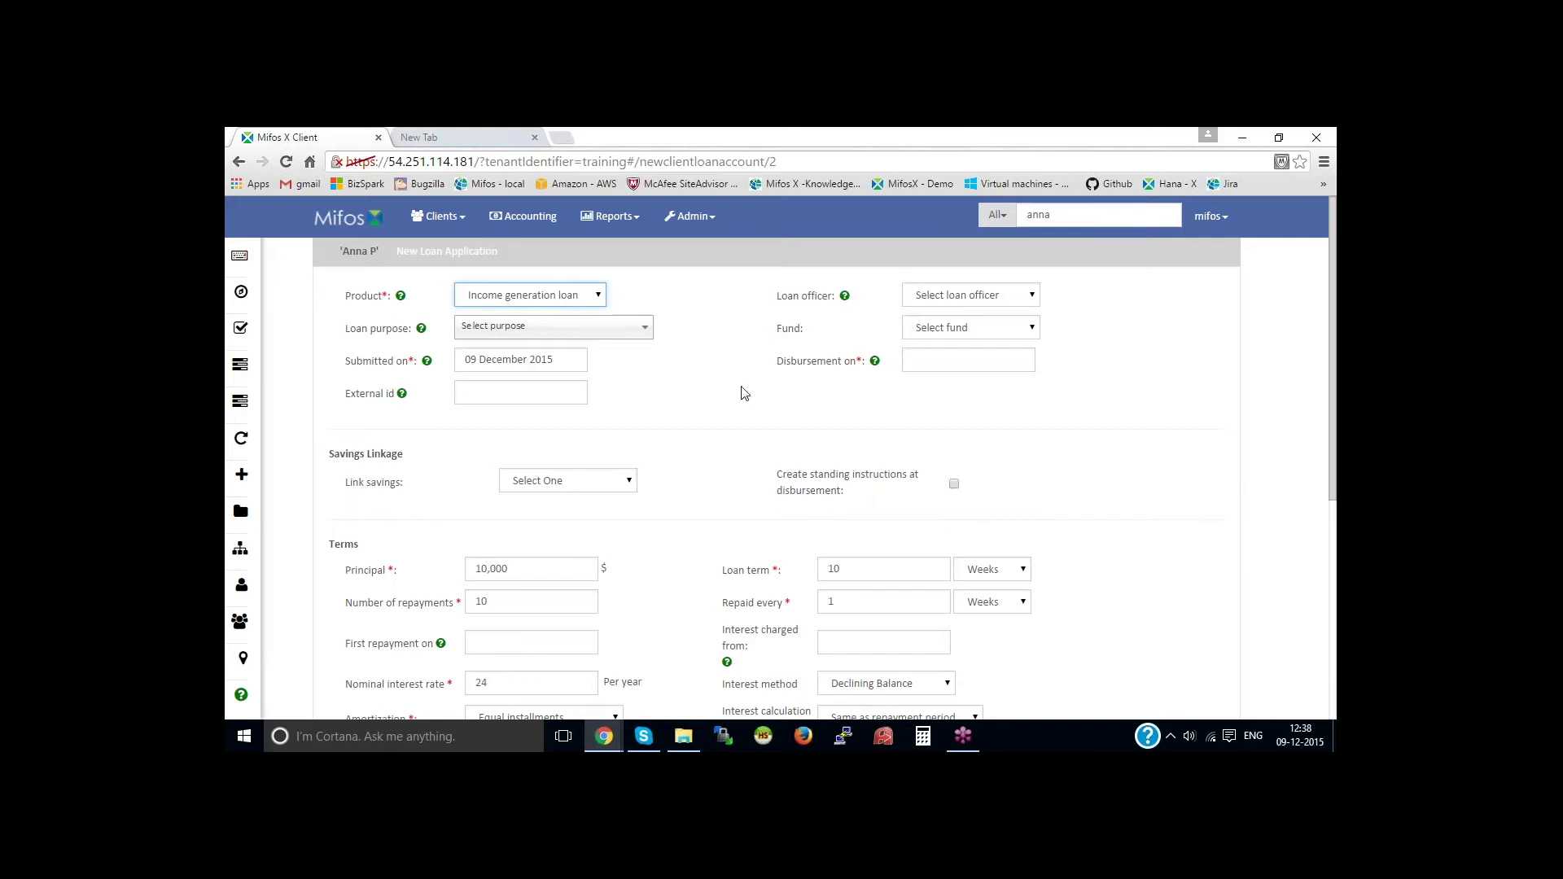
Review the loan application form and set the Submitted on date to 02 September 2015
scroll(744, 394, "down", 5)
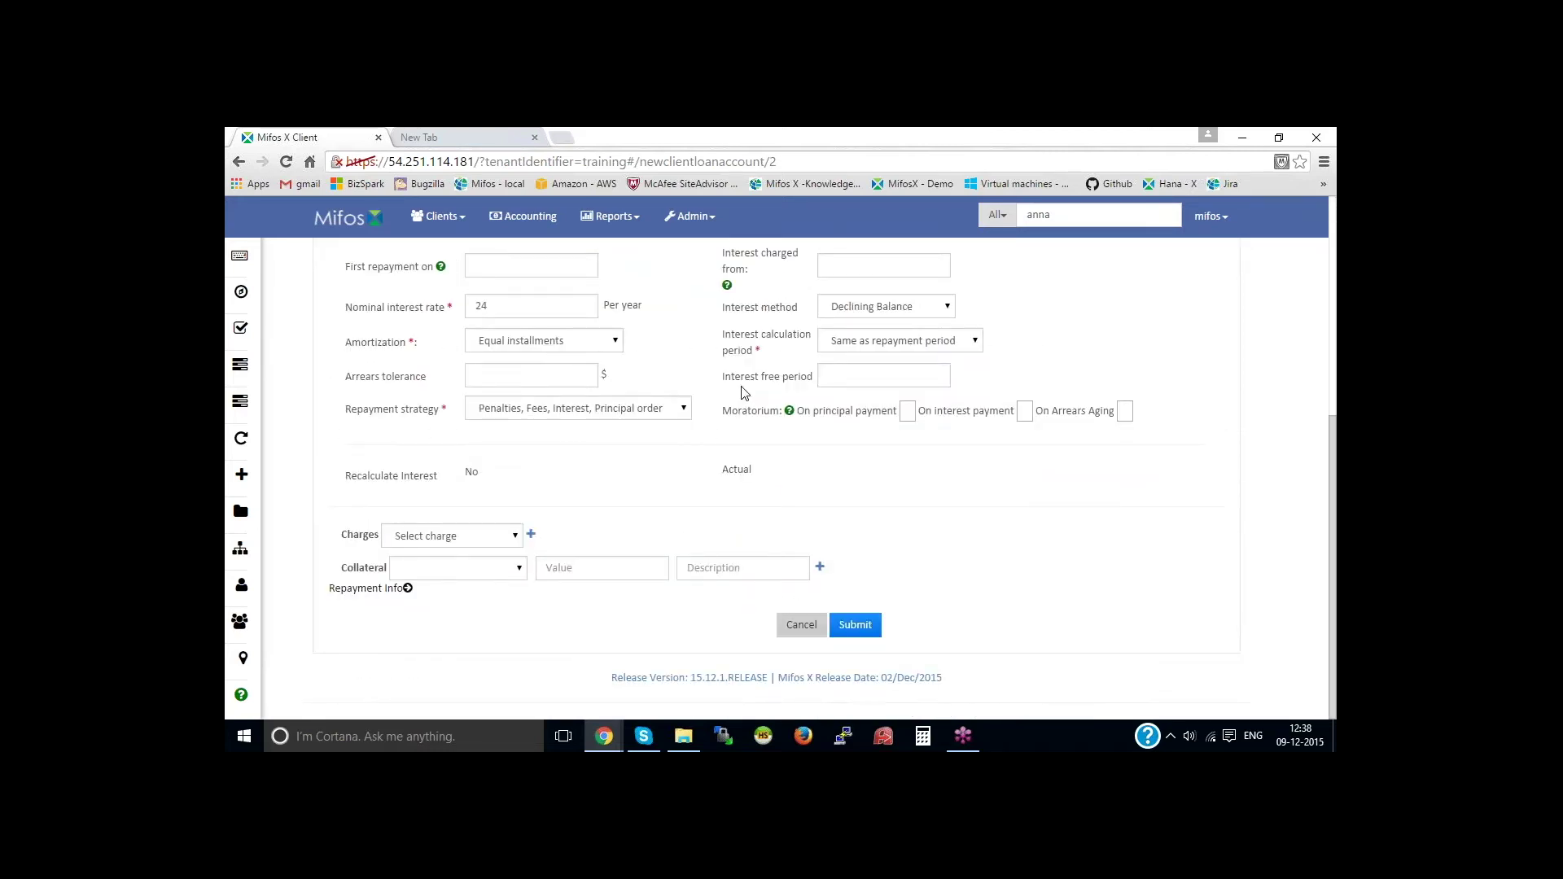
scroll(744, 394, "up", 2)
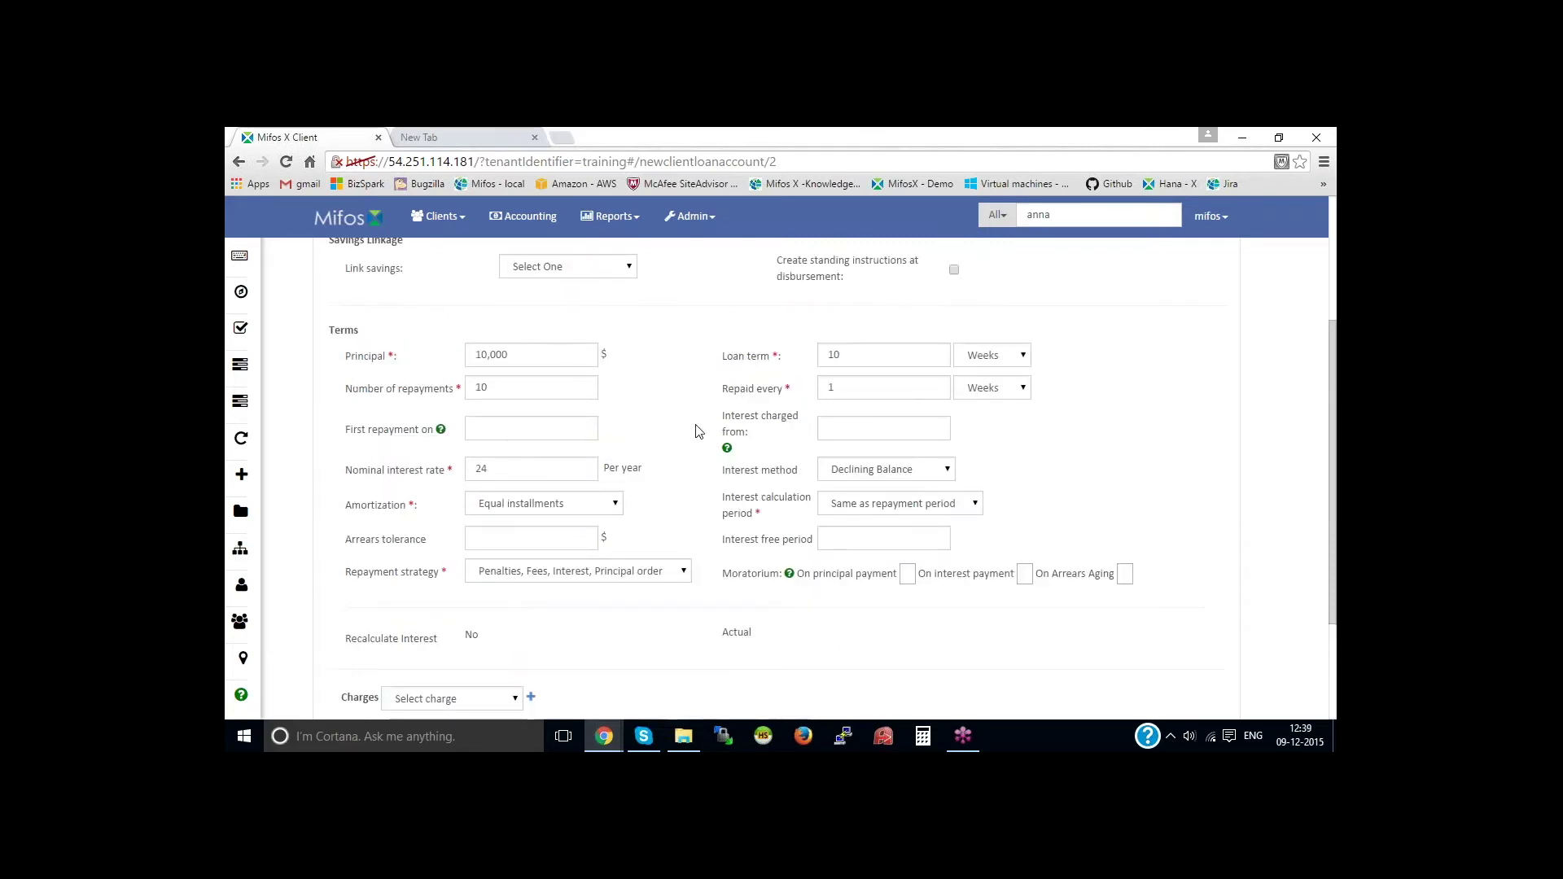
scroll(698, 431, "up", 3)
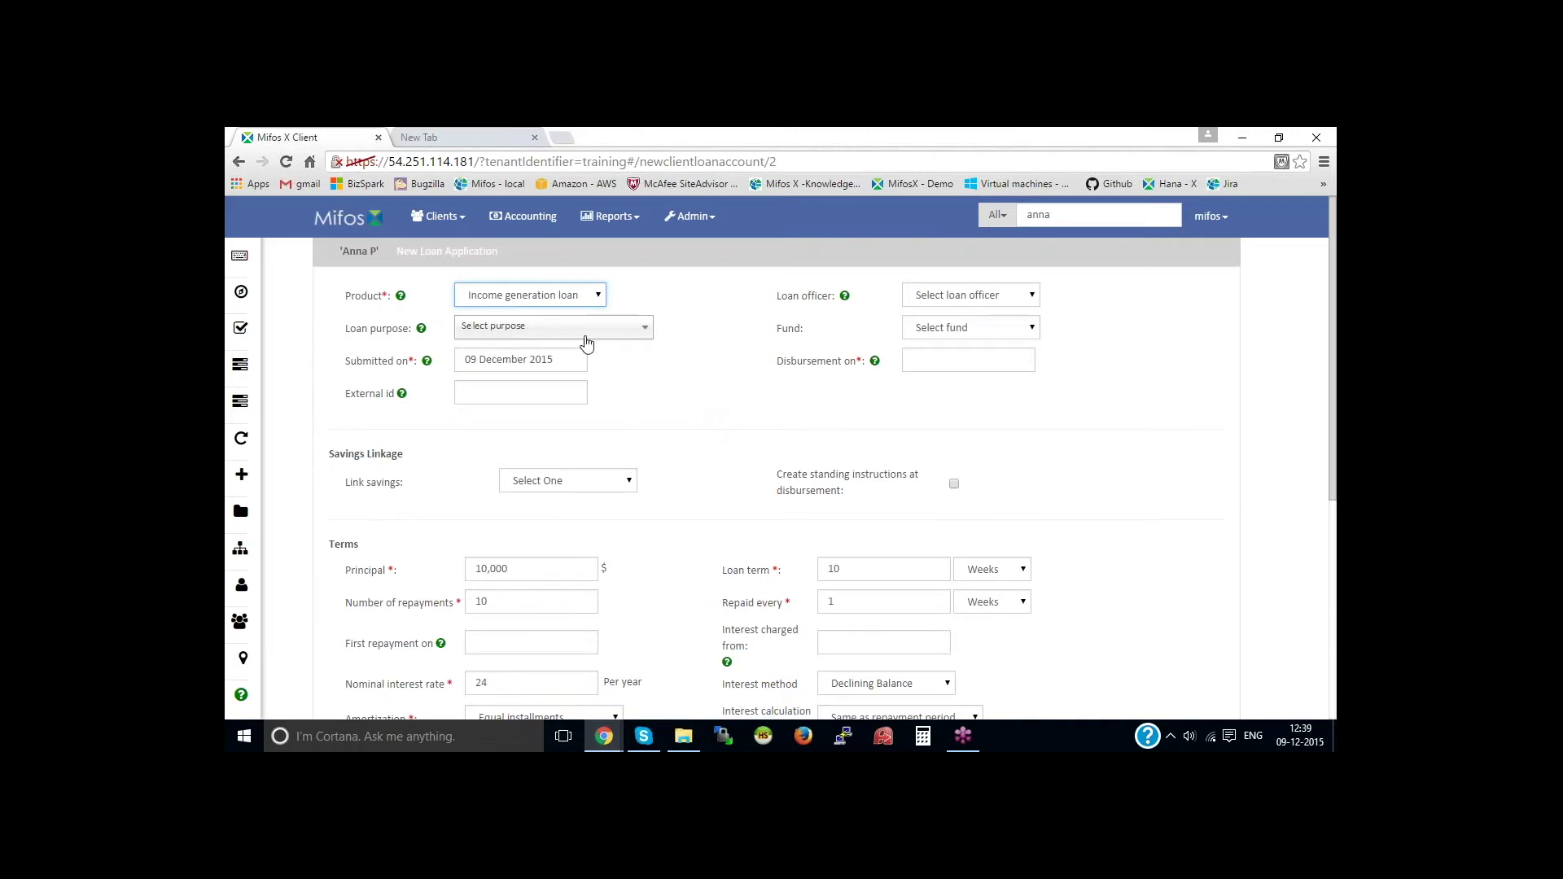
left_click(551, 359)
left_click(484, 390)
left_click(484, 391)
left_click(484, 391)
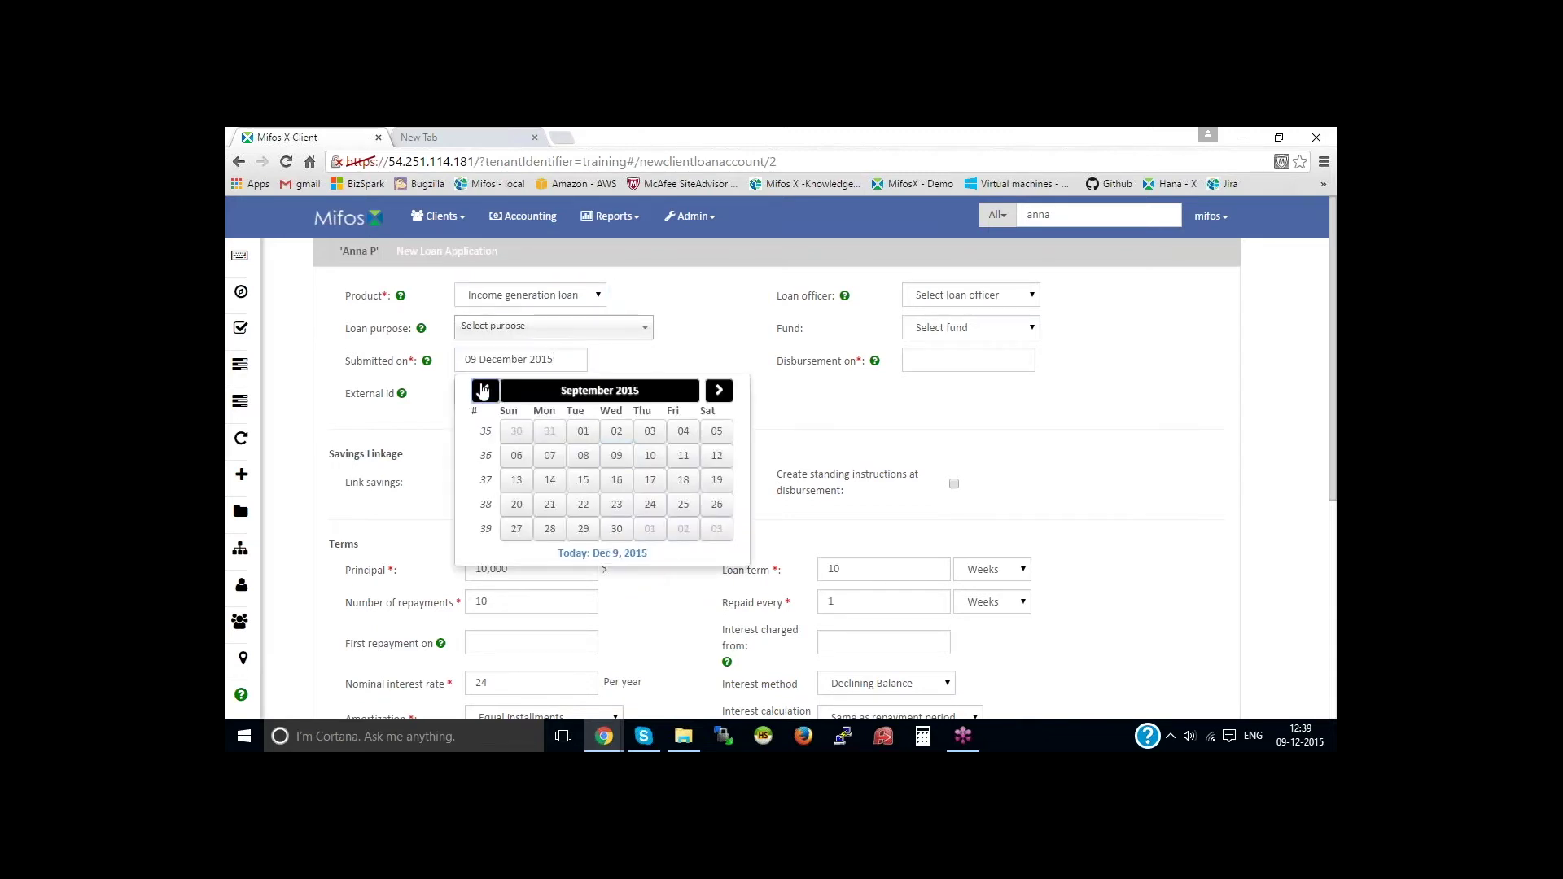
left_click(616, 432)
Copy the Submitted on date into Disbursement on, setting it to 02 September 2015
left_click(576, 360)
key("ctrl+c")
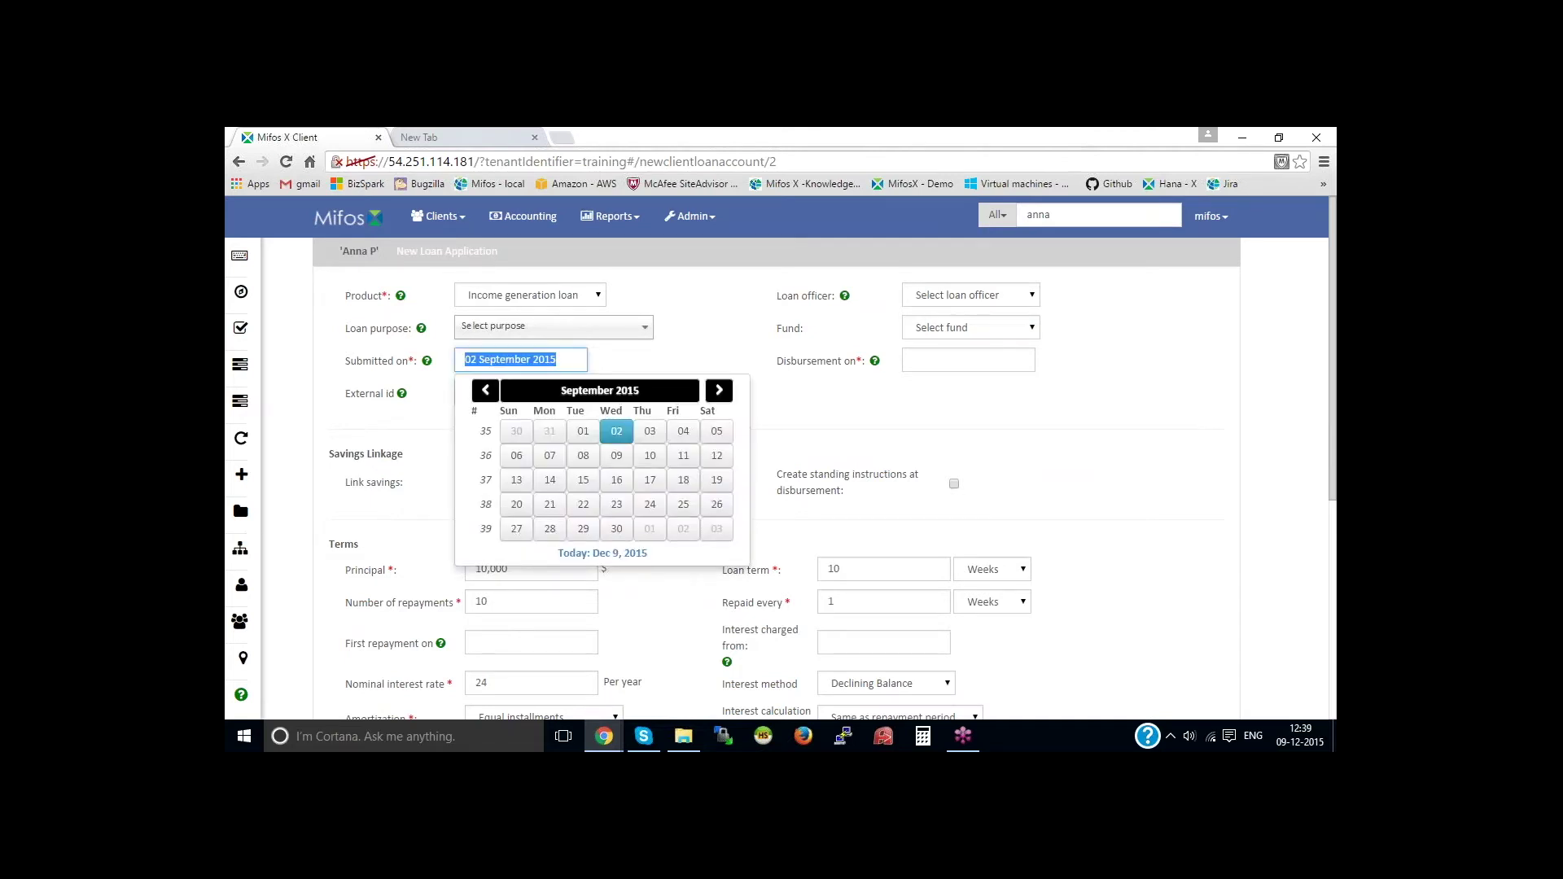
left_click(937, 370)
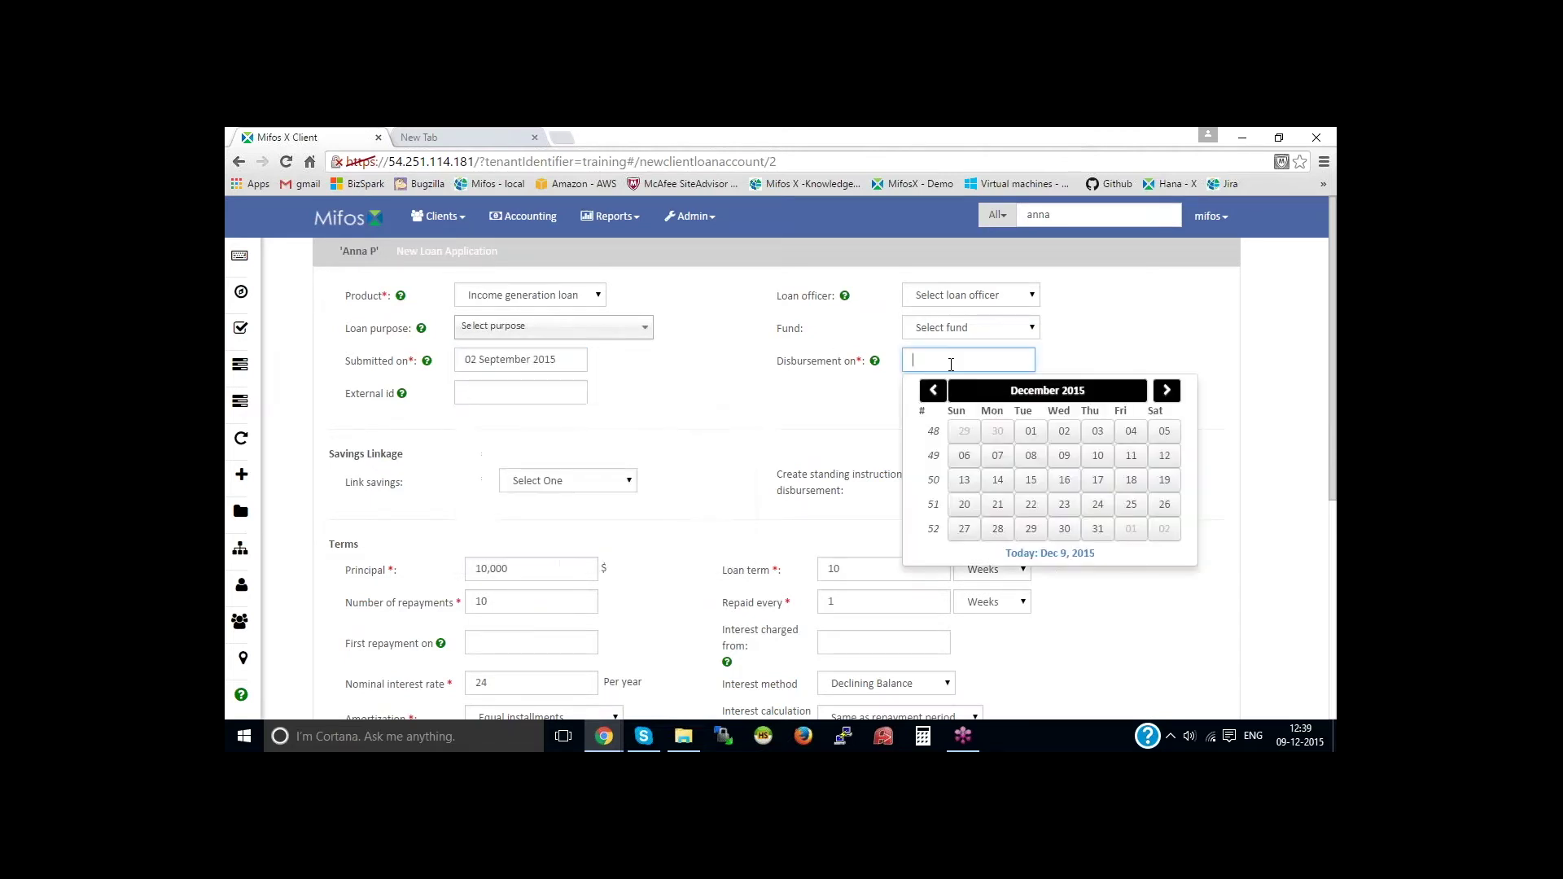
key("ctrl+v")
key("Tab")
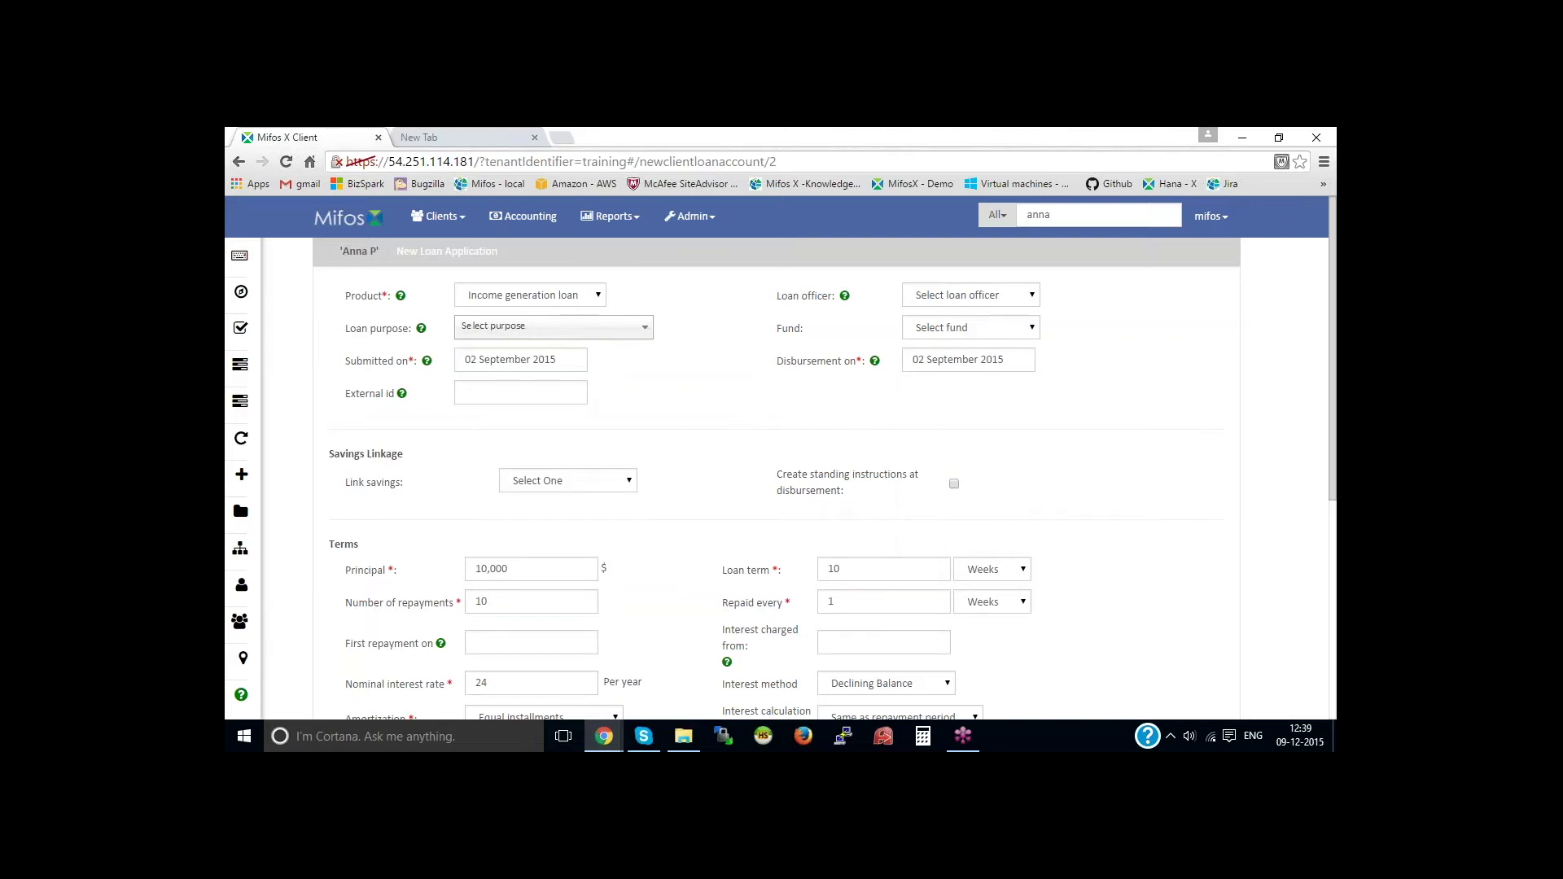
scroll(777, 488, "down", 2)
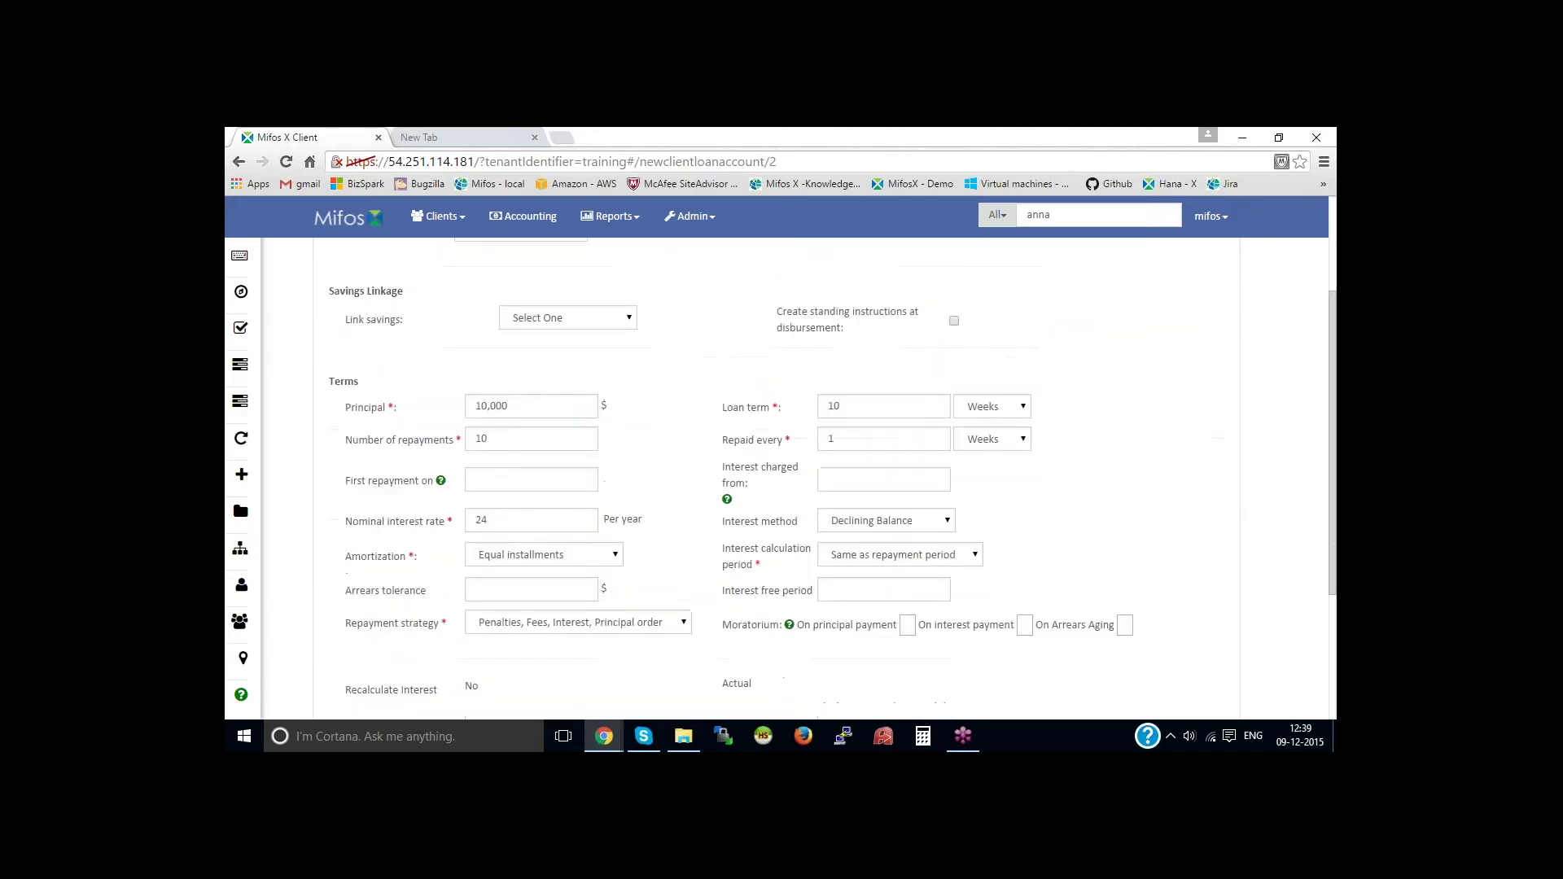
Review the loan terms and expand the repayment info to examine the projected repayment schedule
scroll(776, 488, "up", 1)
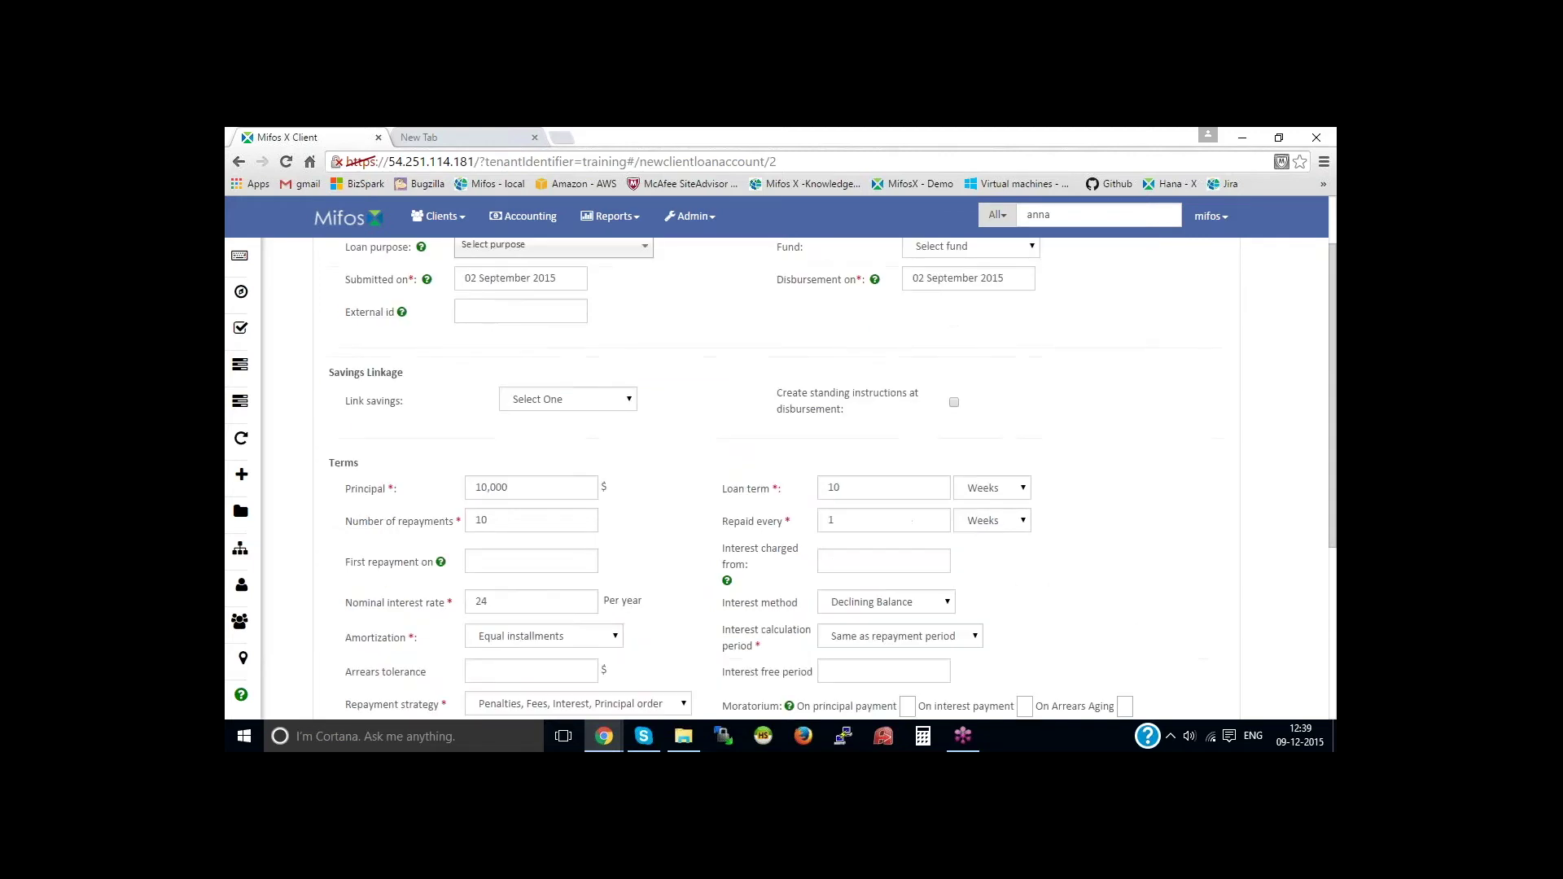
scroll(777, 489, "down", 2)
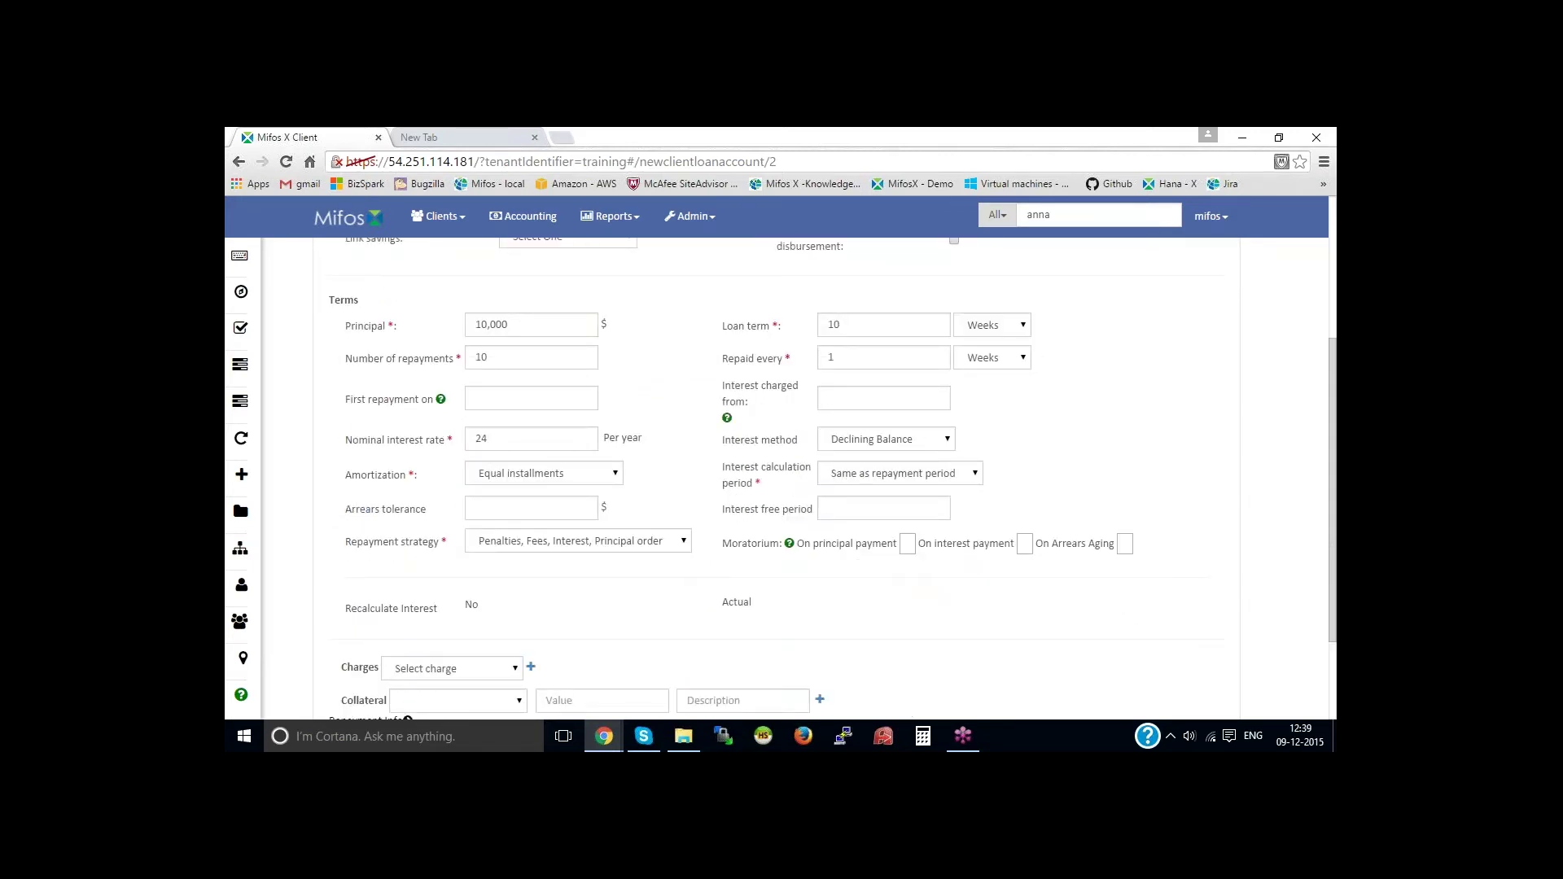
scroll(776, 488, "down", 2)
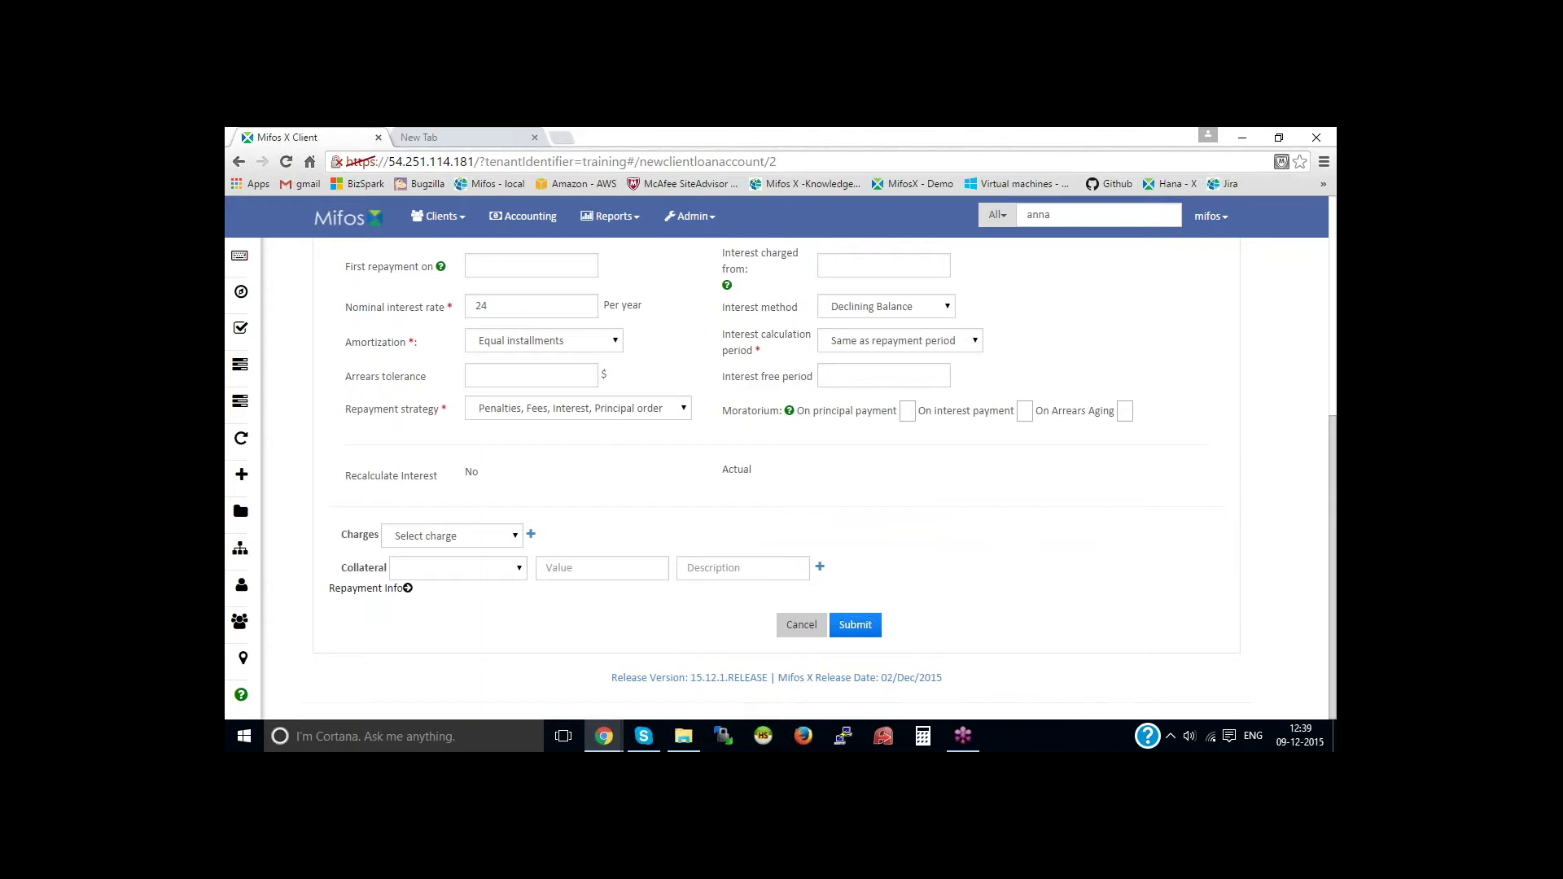
left_click(391, 597)
scroll(777, 489, "down", 5)
scroll(777, 488, "up", 1)
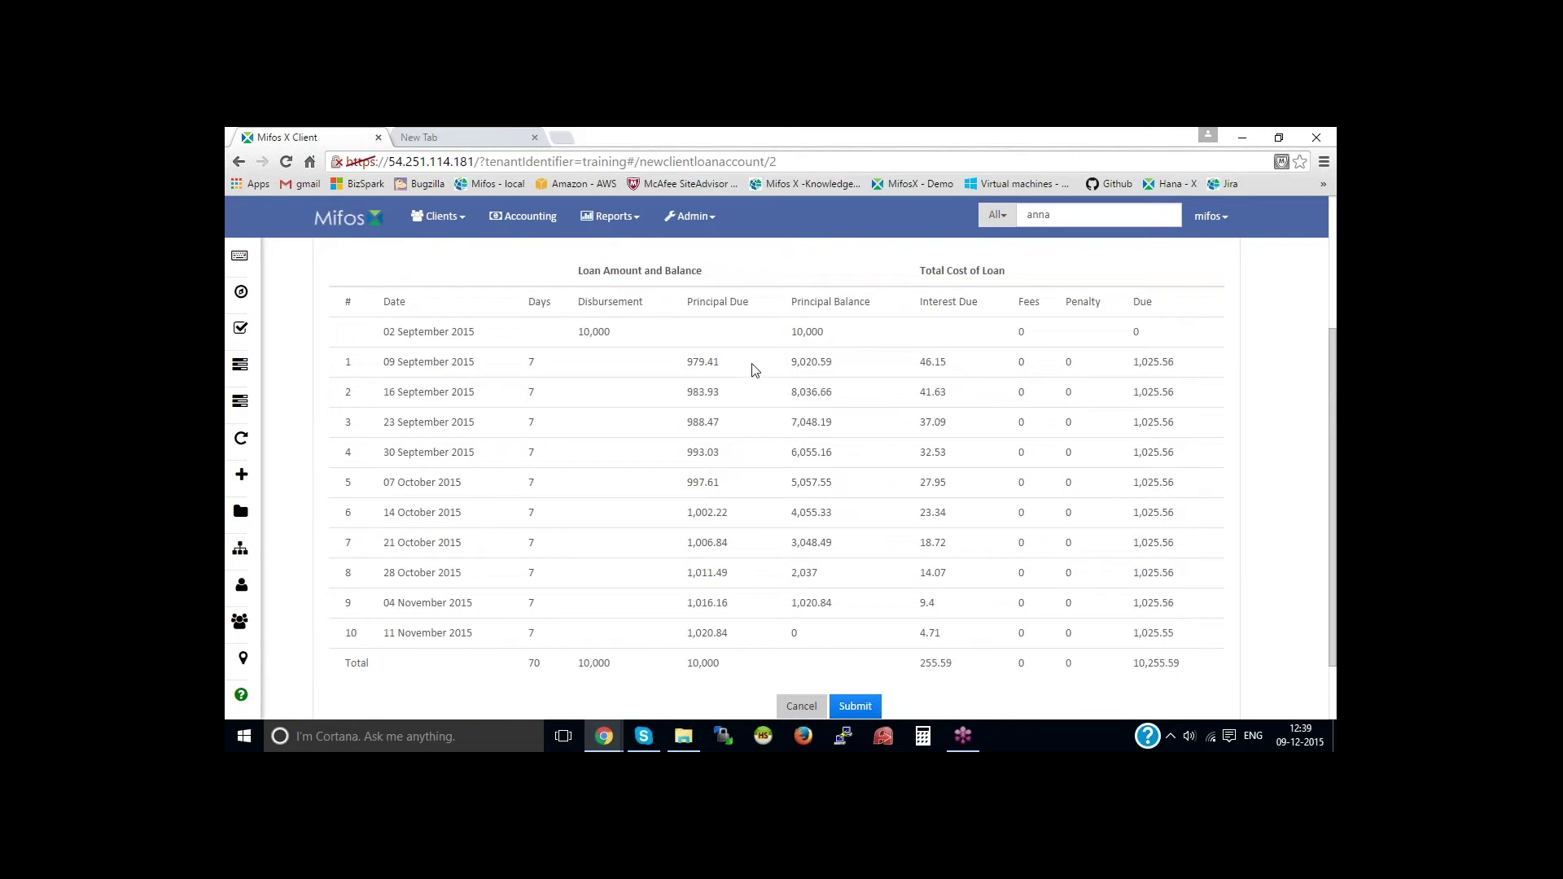
scroll(755, 370, "down", 1)
scroll(752, 370, "up", 2)
scroll(803, 412, "down", 1)
scroll(803, 412, "down", 1)
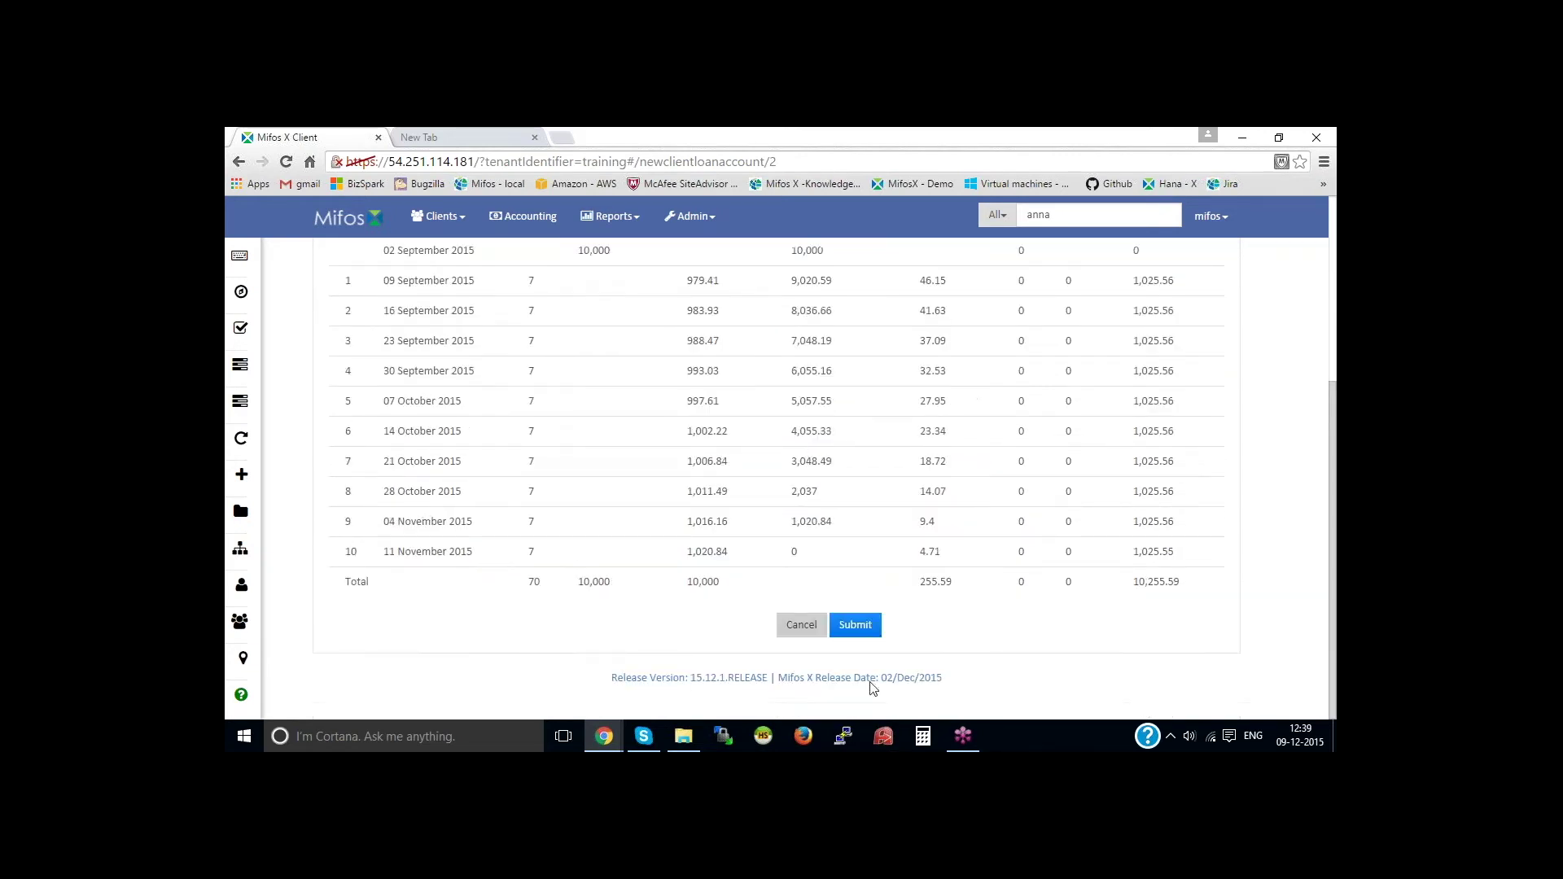
Submit the loan application, check the new loan in the client's loan account overview and reopen it
left_click(856, 625)
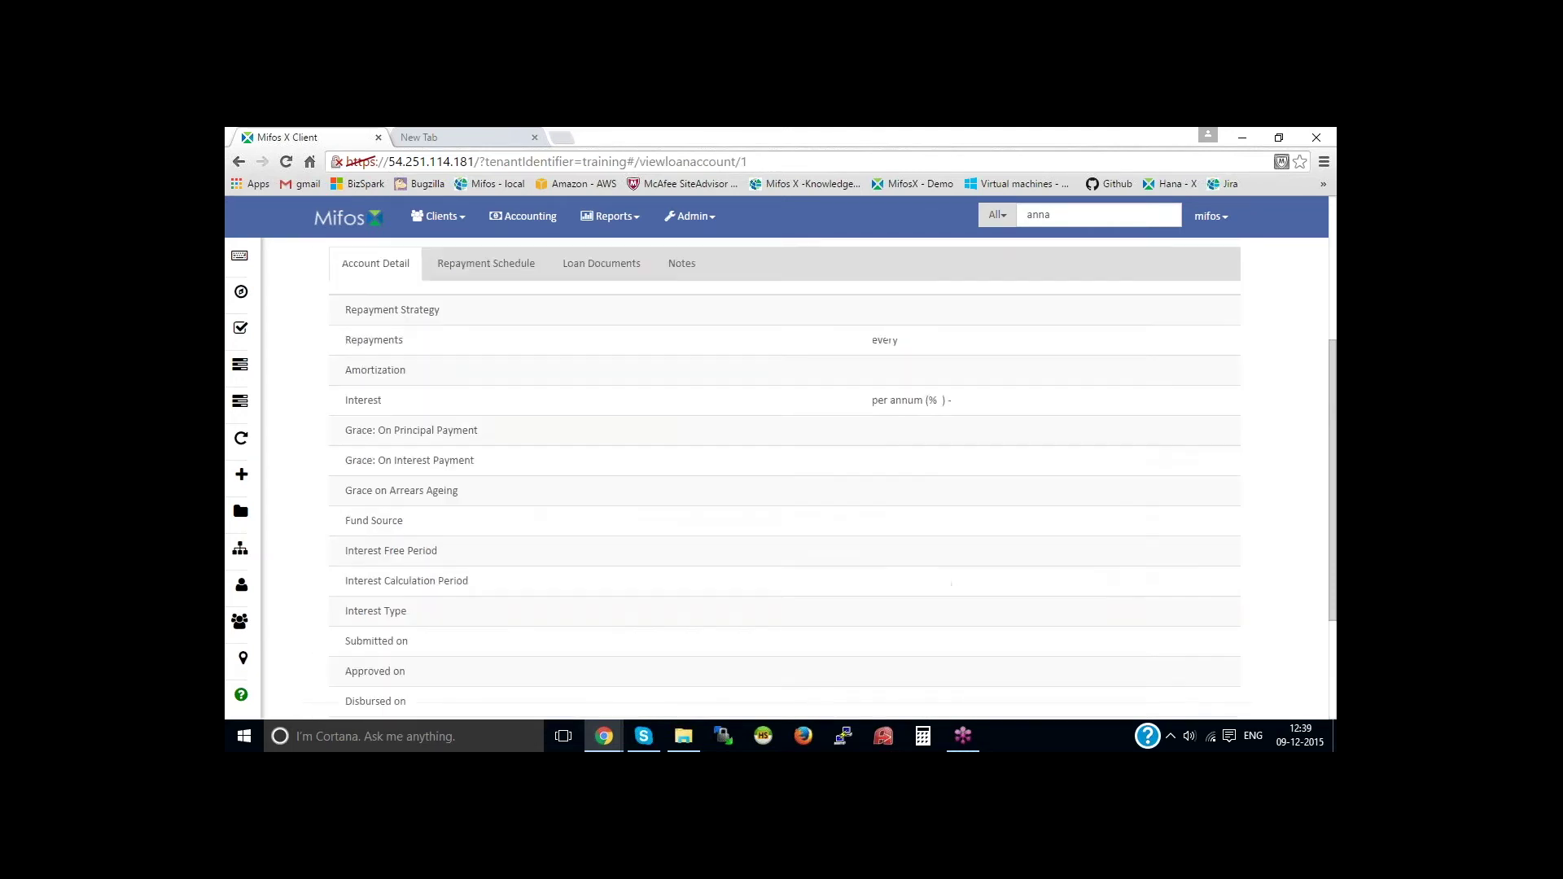
scroll(604, 277, "up", 3)
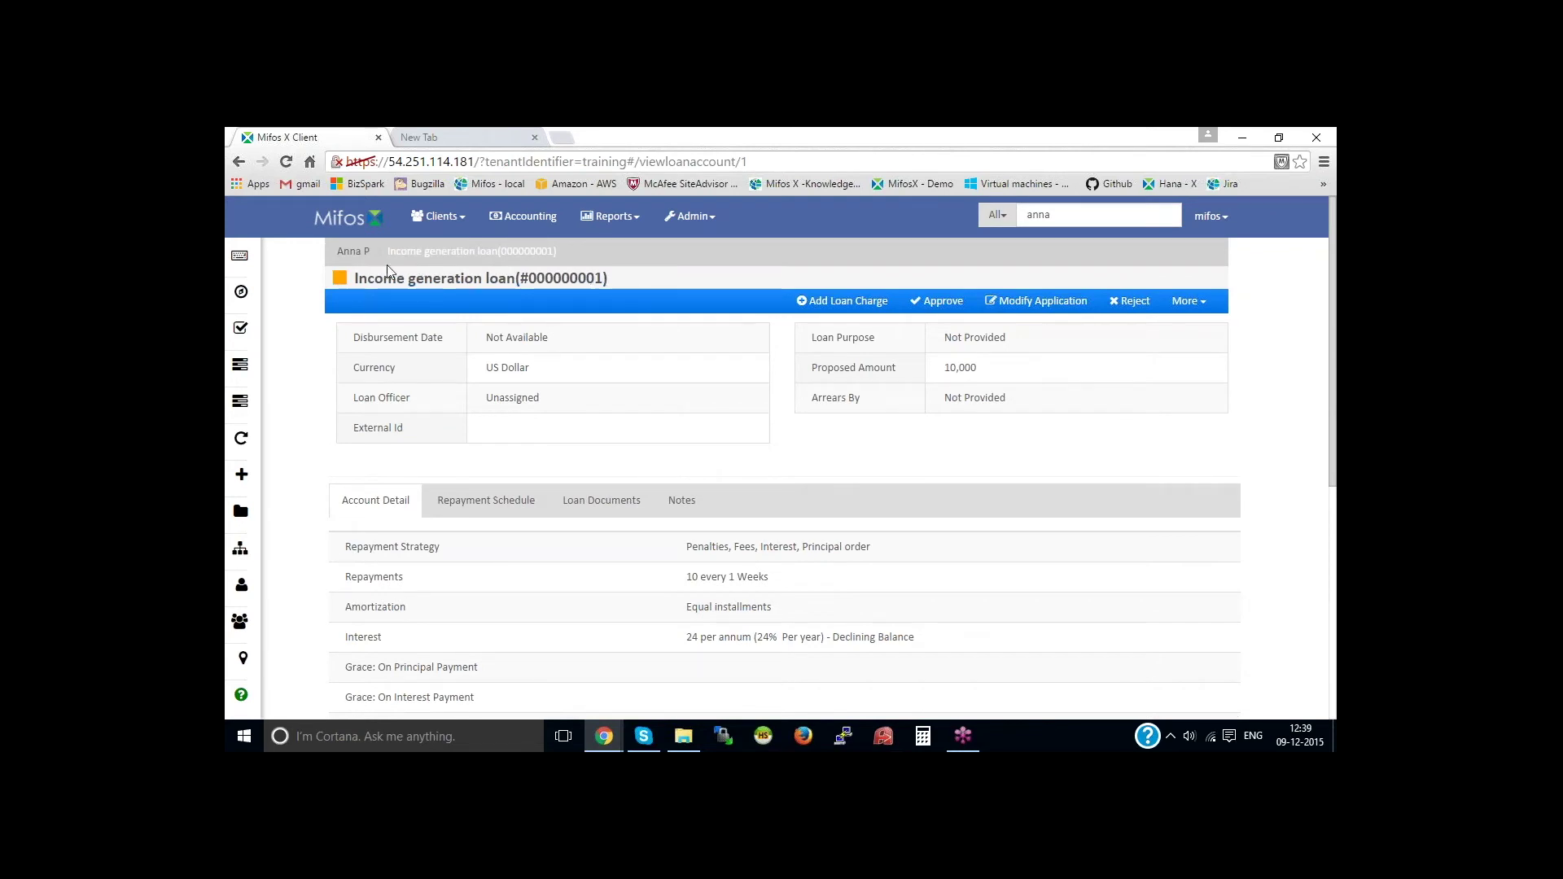
left_click(355, 253)
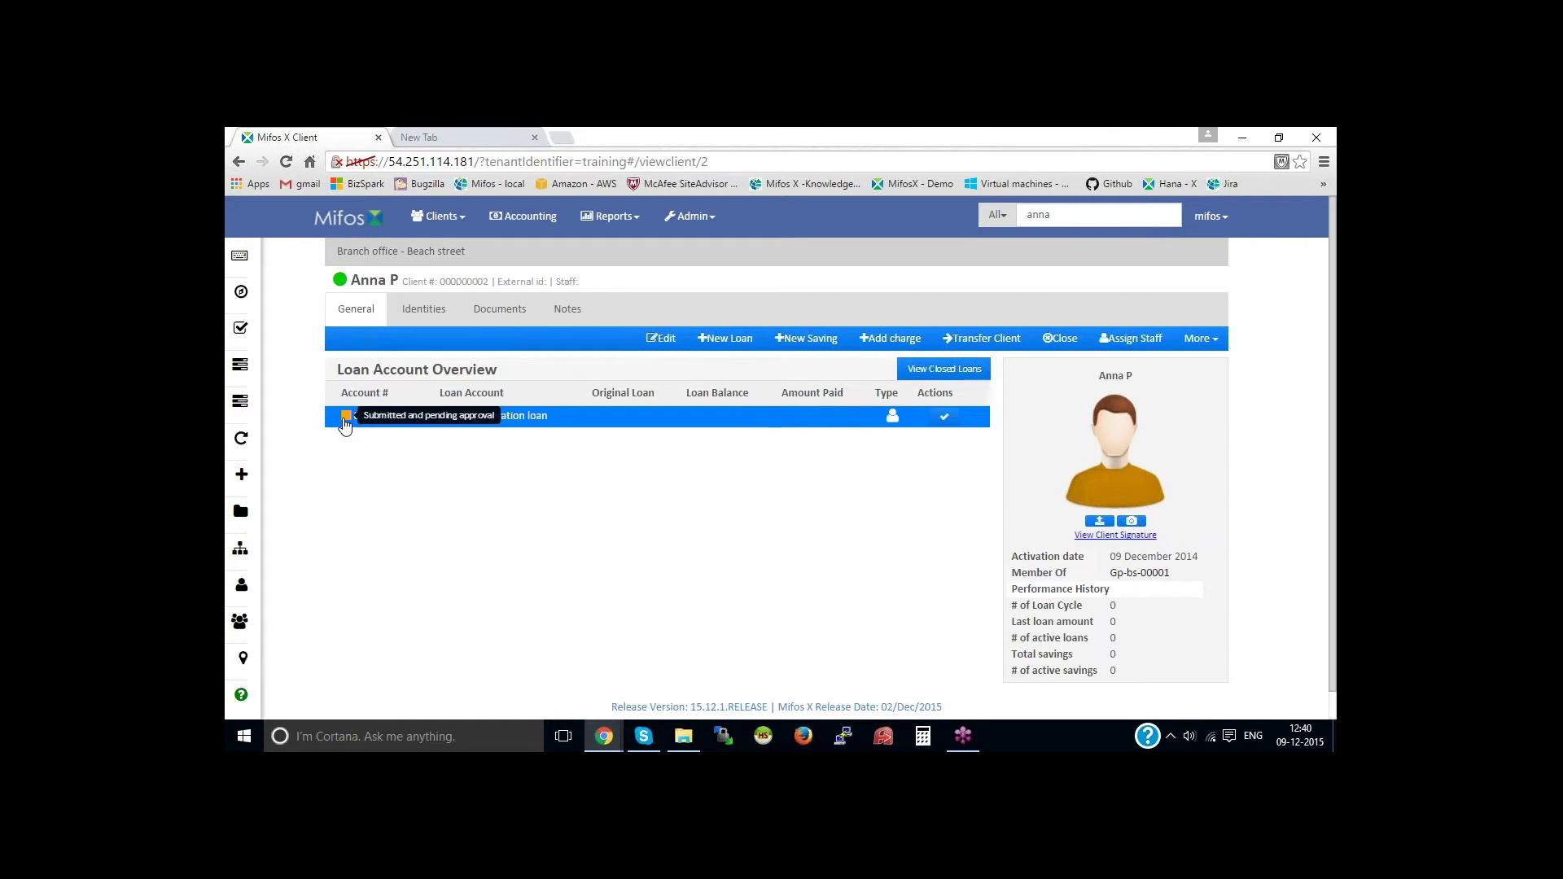
left_click(854, 418)
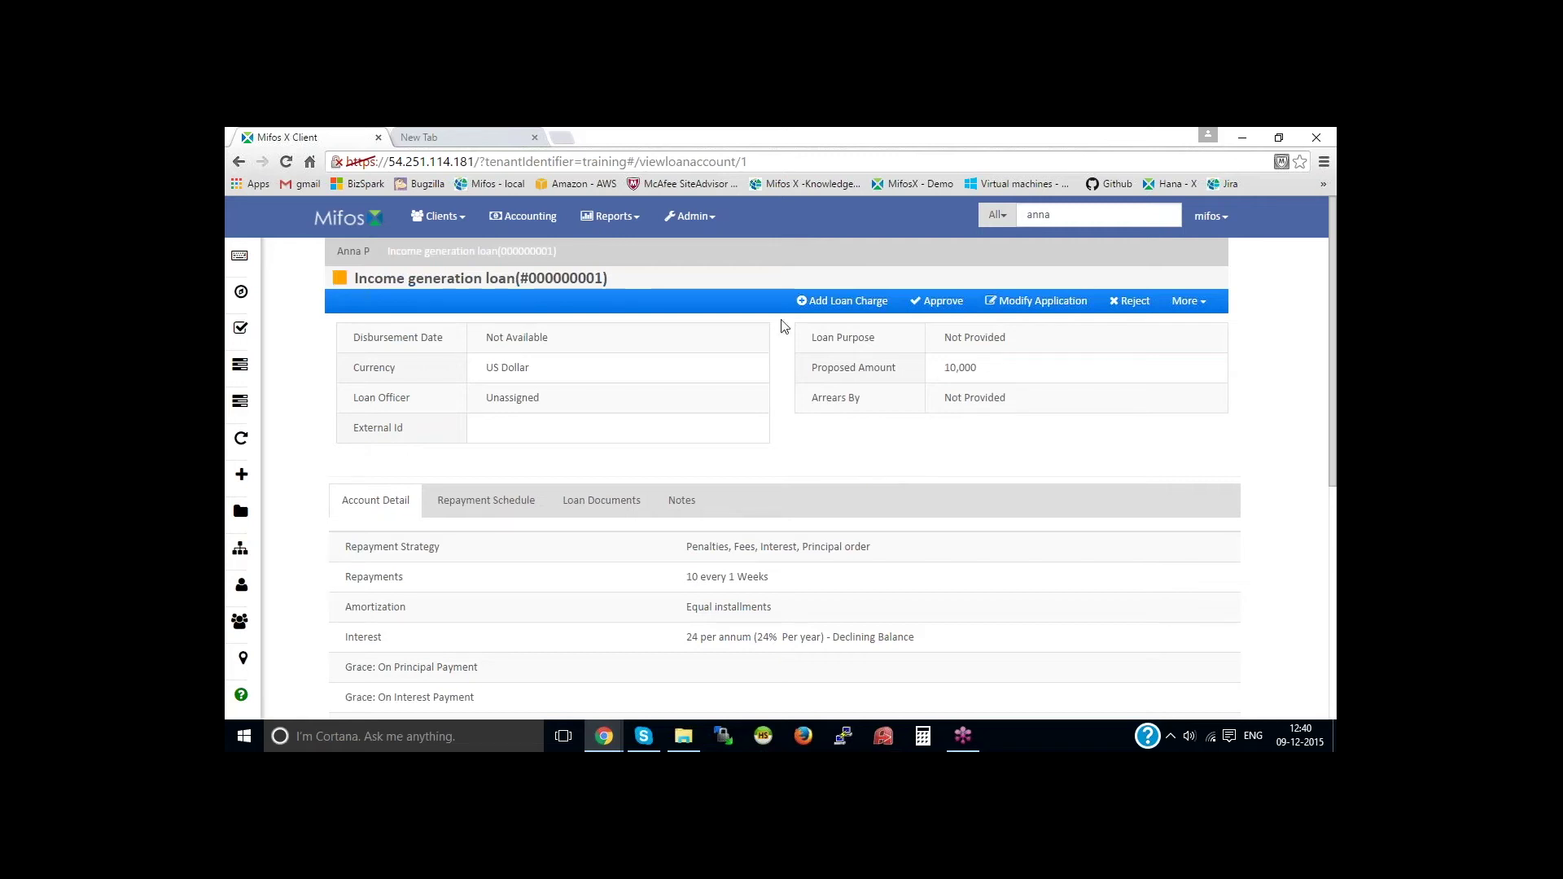
Examine the submitted loan's account details, repayment schedule, documents section and additional actions
scroll(623, 350, "down", 1)
scroll(625, 350, "down", 4)
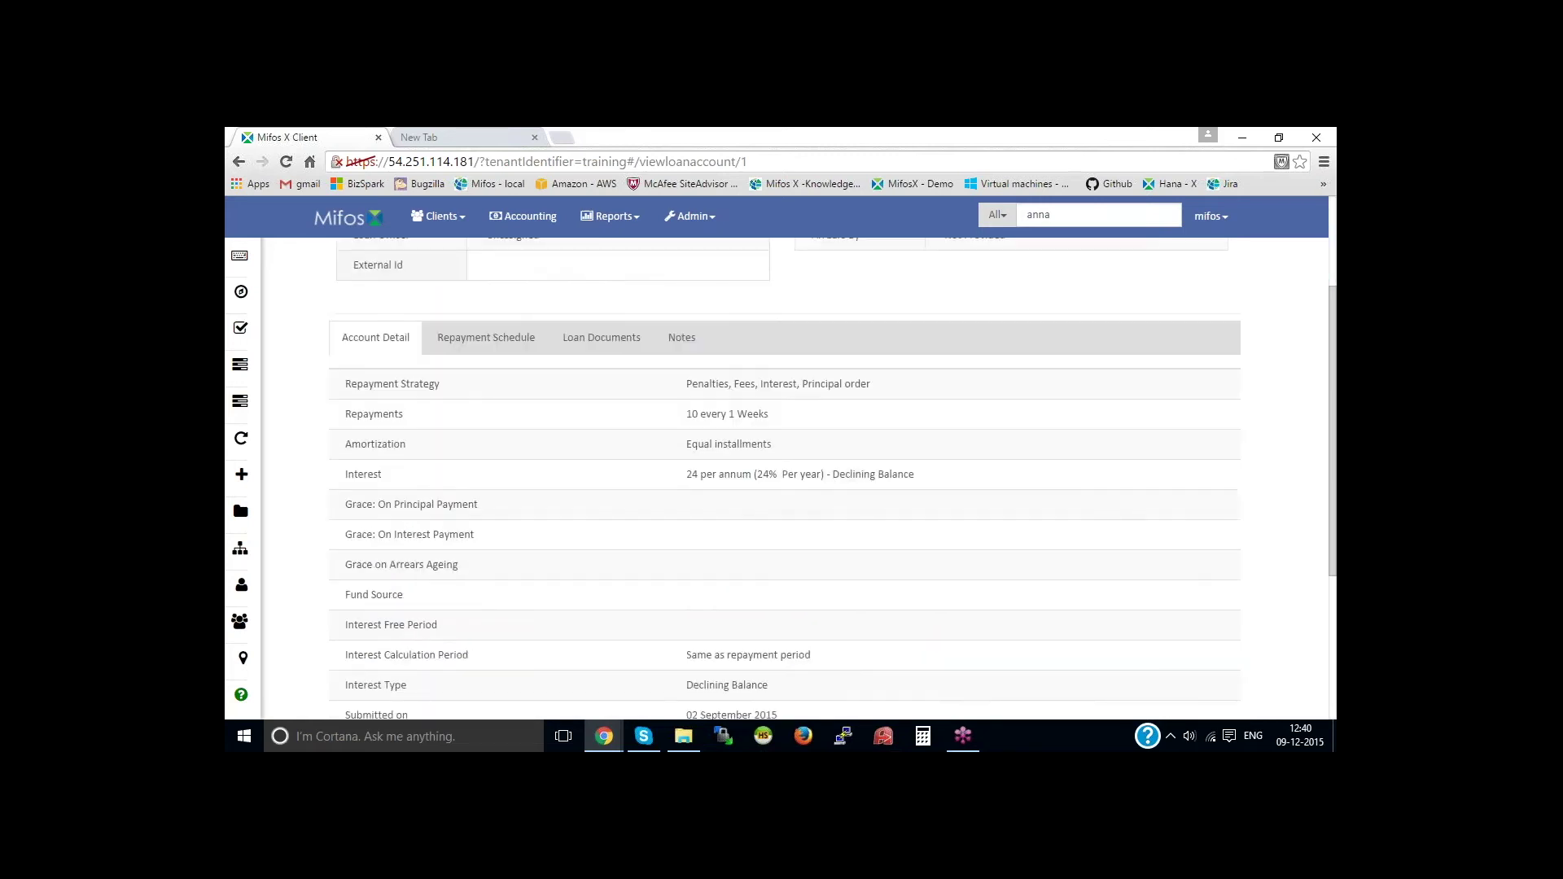
scroll(607, 457, "up", 3)
left_click(482, 338)
scroll(583, 436, "down", 2)
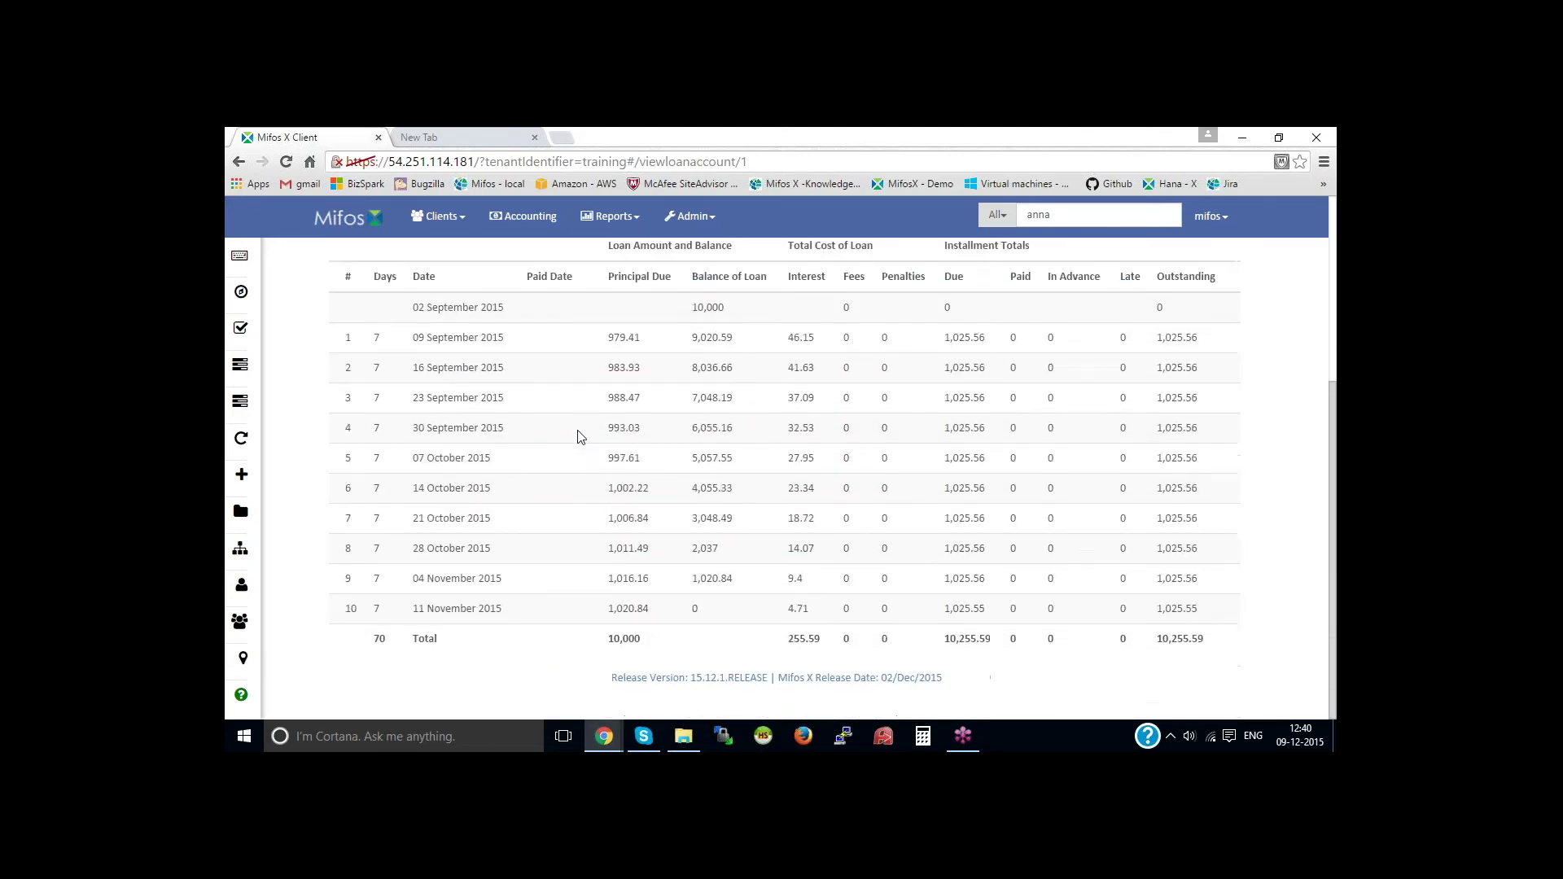
scroll(582, 435, "up", 2)
left_click(589, 380)
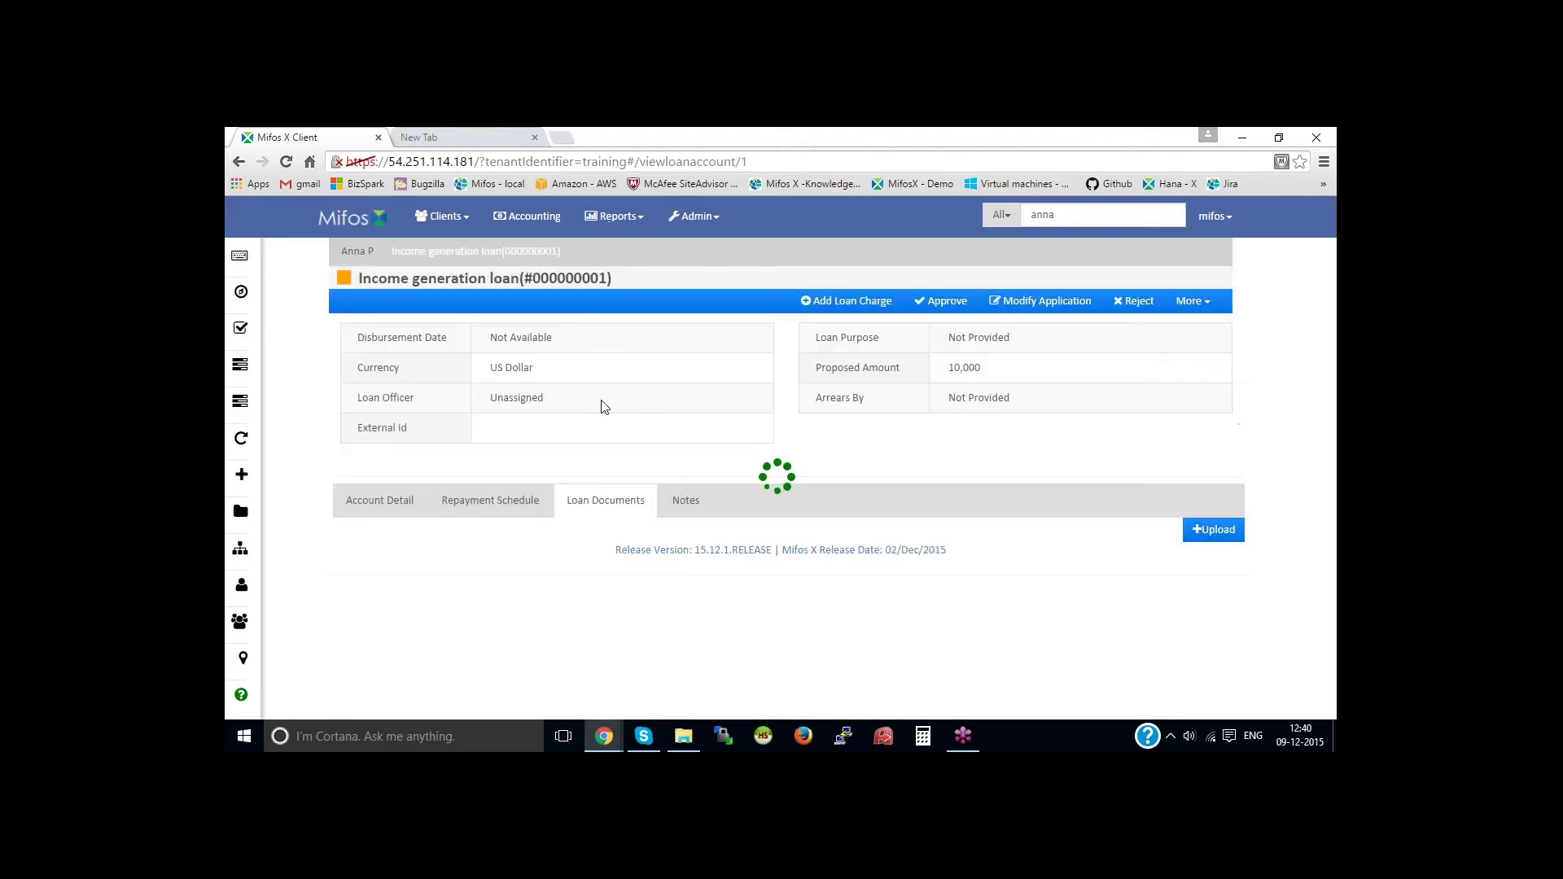
left_click(486, 500)
left_click(379, 498)
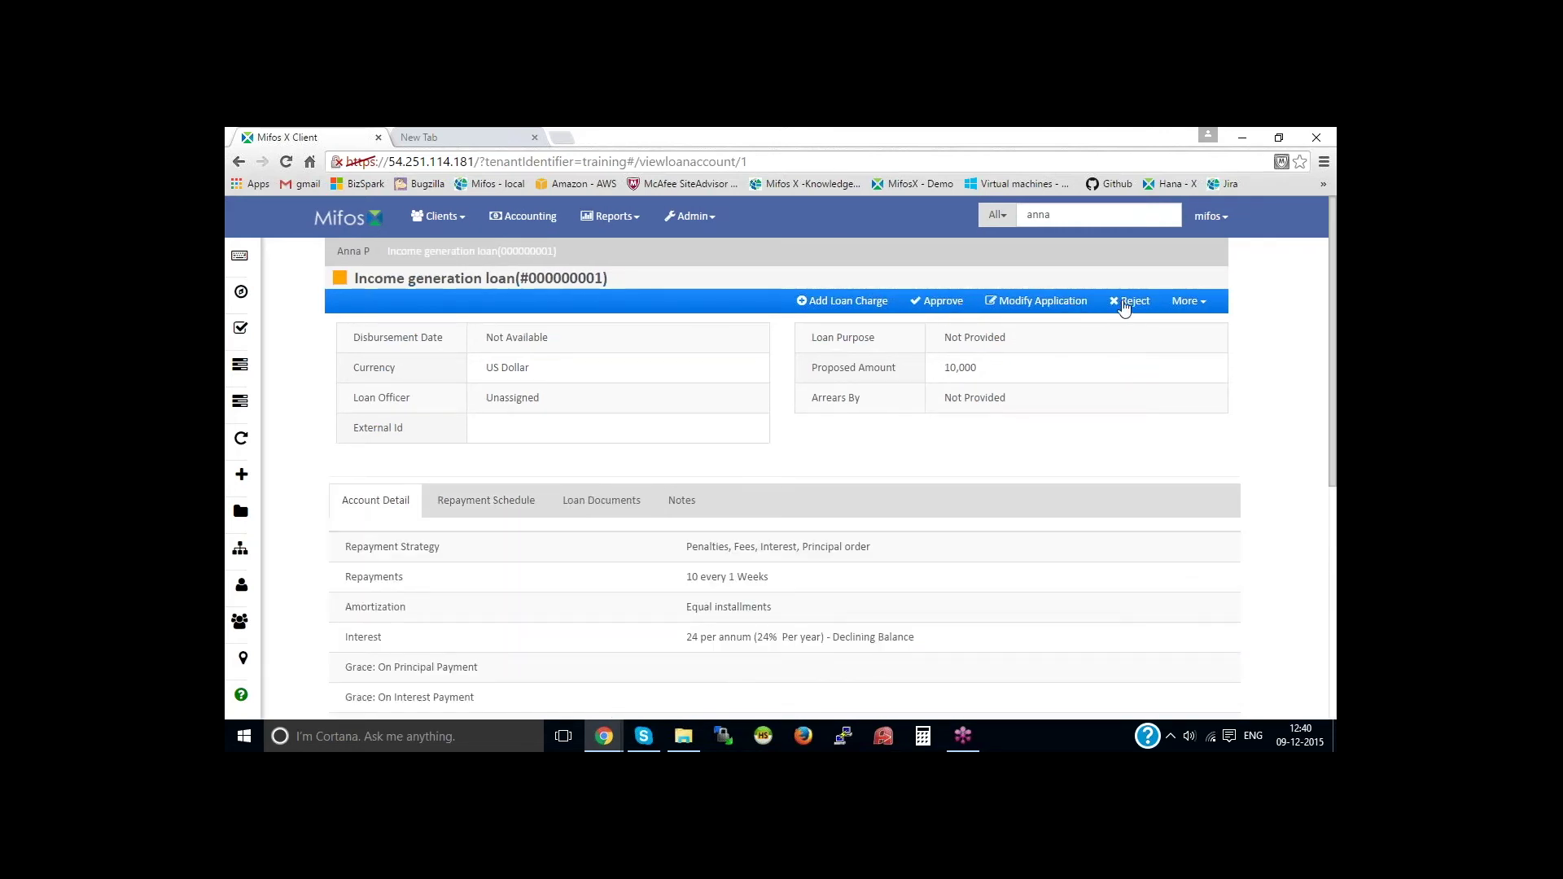
left_click(1187, 302)
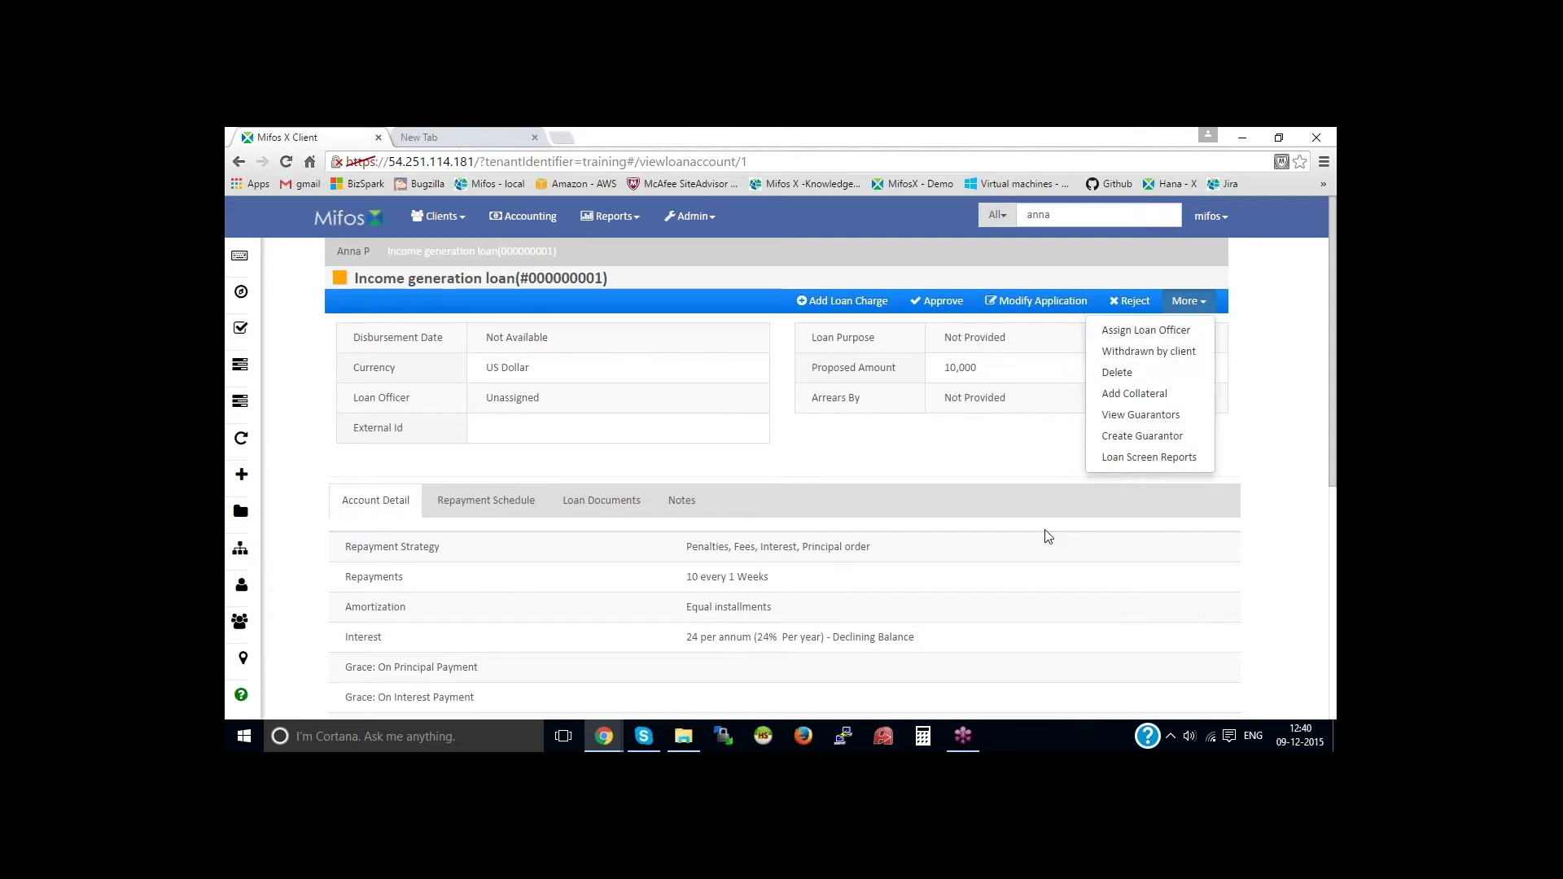
left_click(1042, 463)
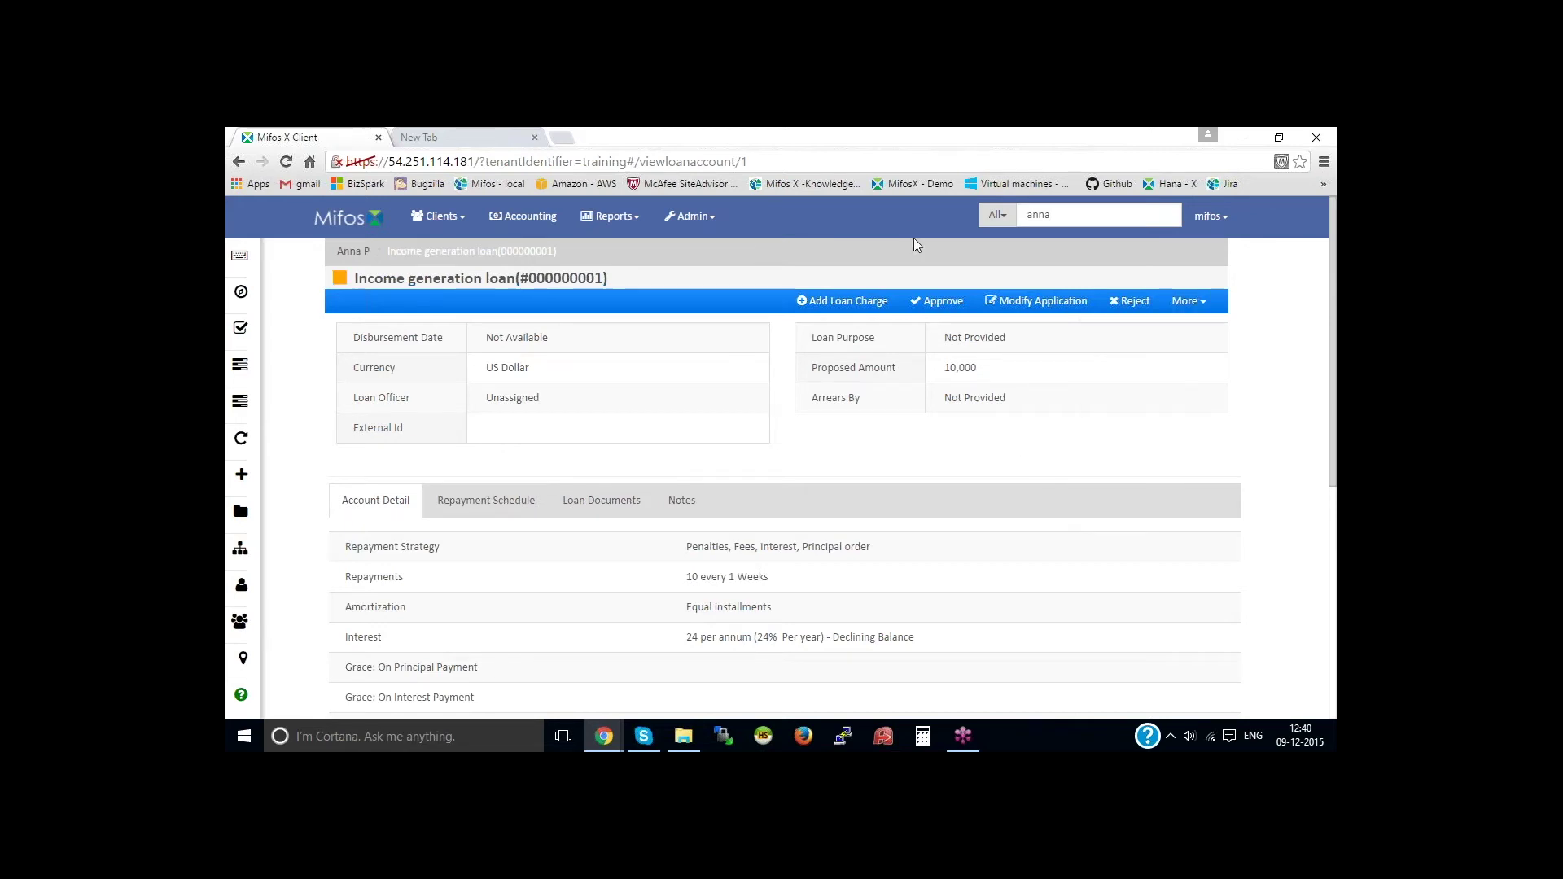
Approve the loan for 10,000 with both Approved on and Expected disbursement on set to 02 September 2015
left_click(936, 303)
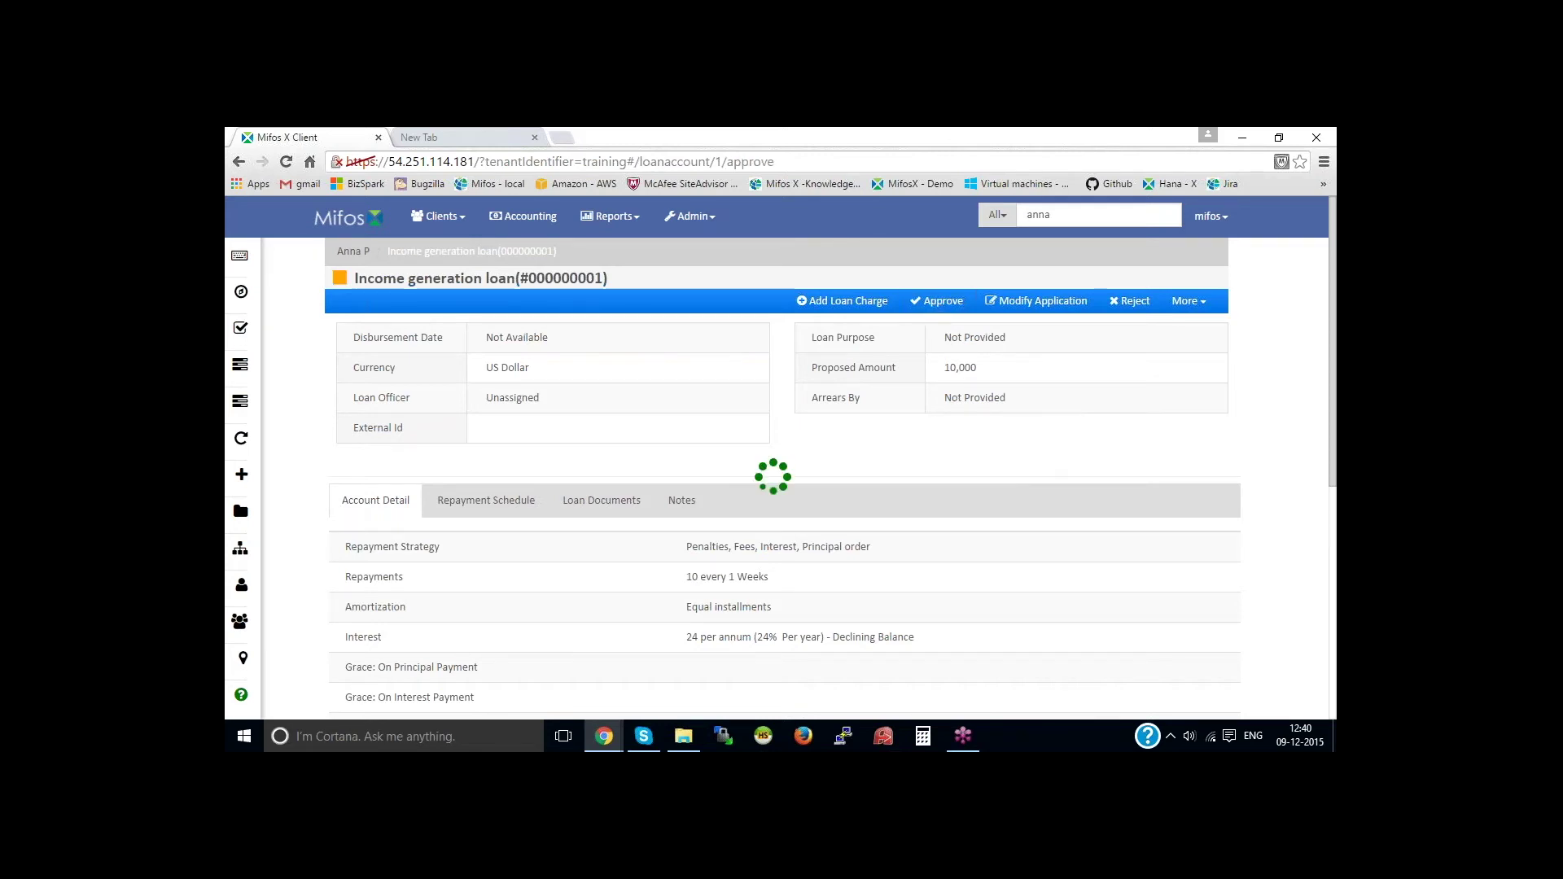
left_click(595, 336)
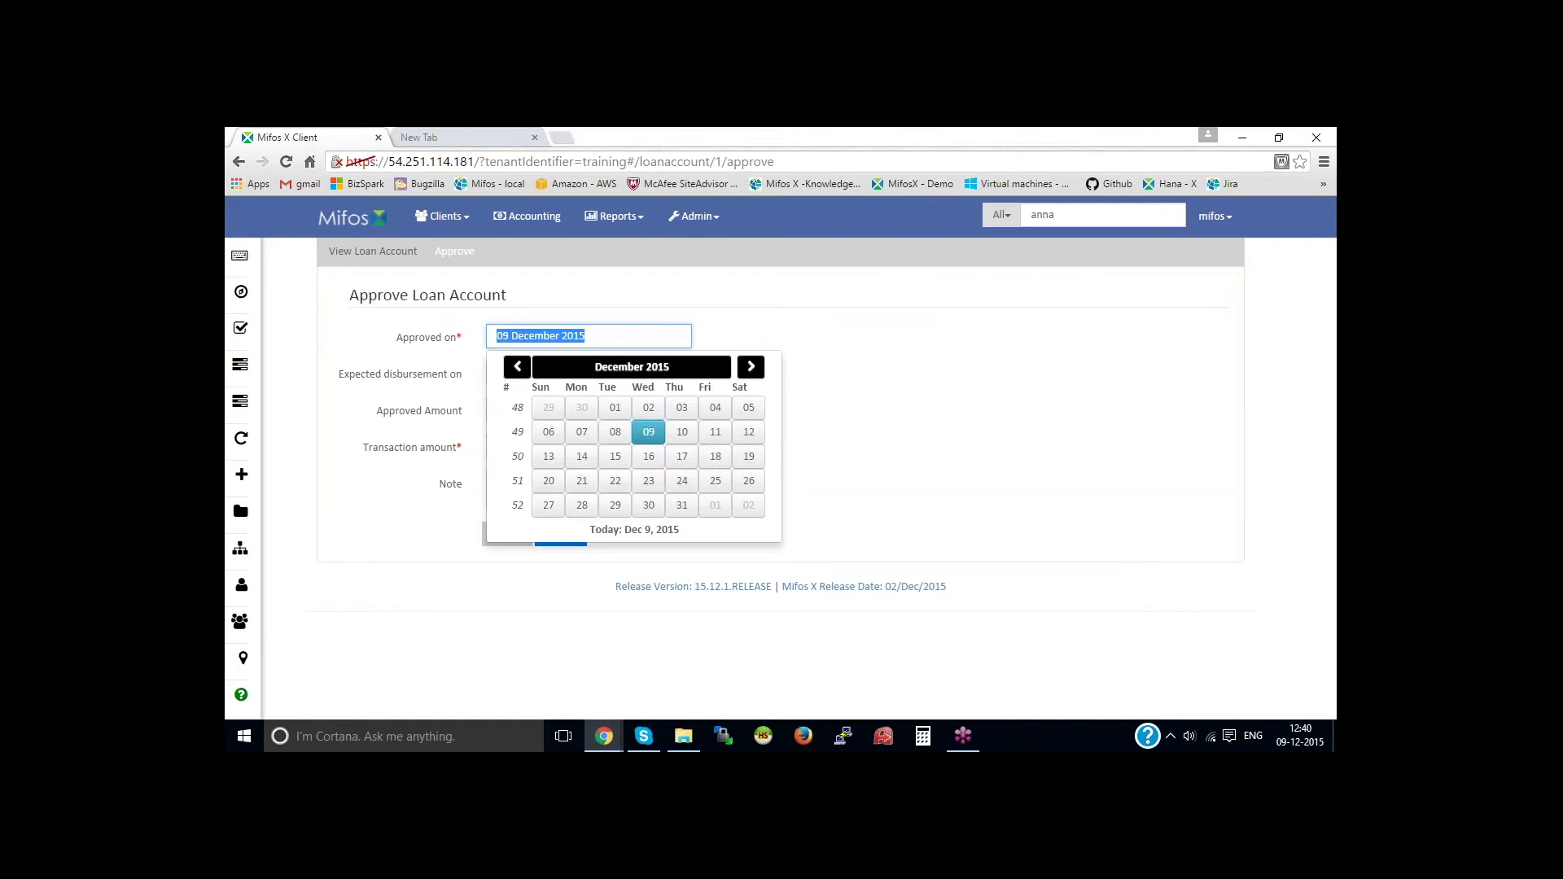
left_click(824, 308)
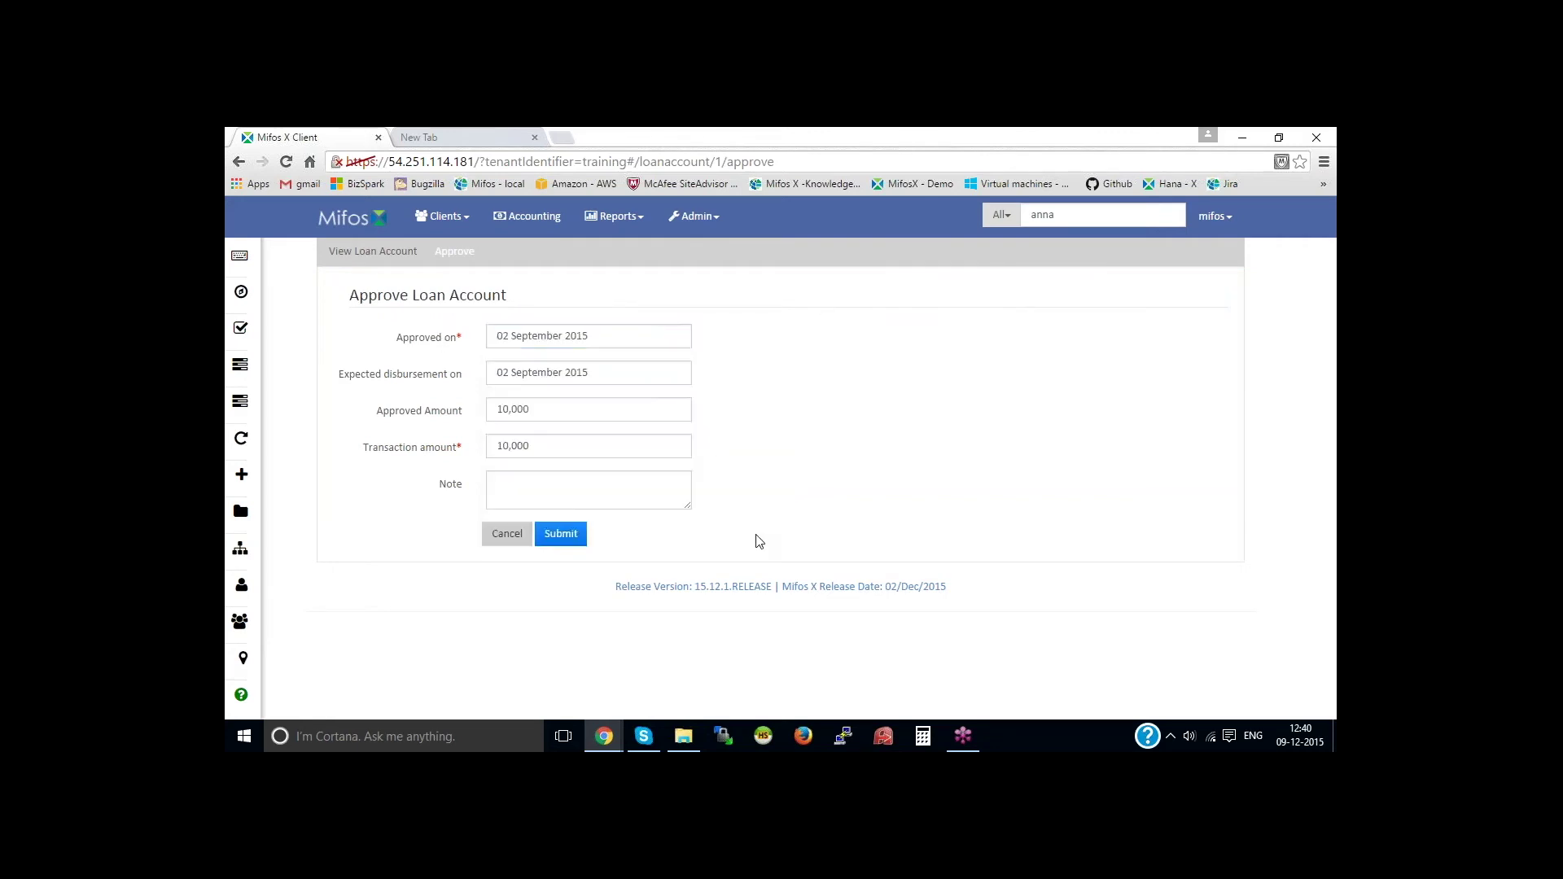
left_click(599, 338)
left_click(931, 331)
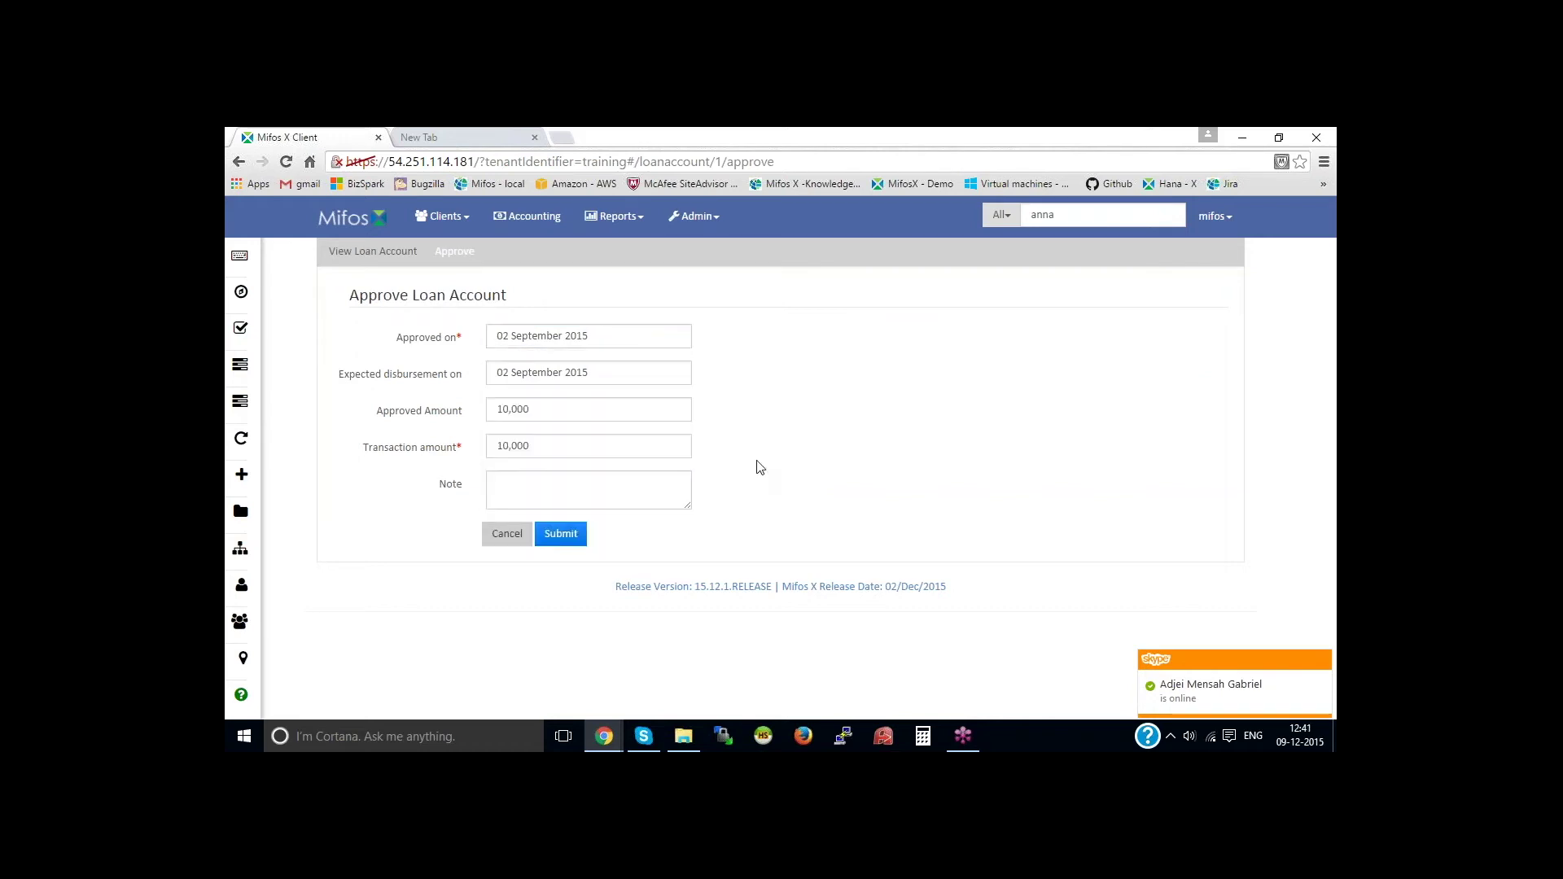
left_click(565, 536)
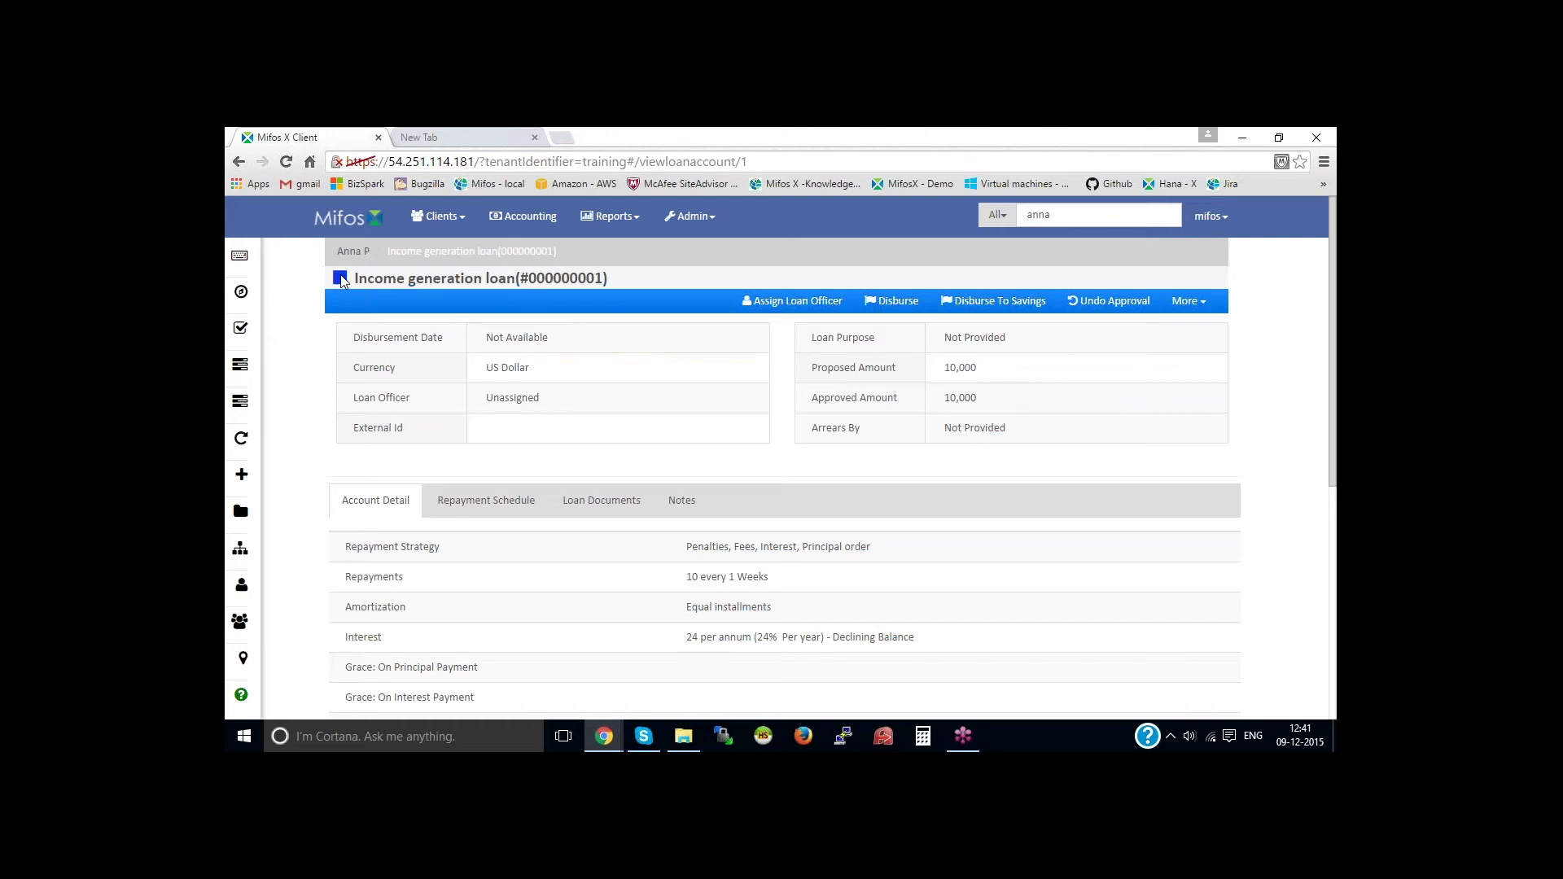
Check the approved loan's status and available action on the client's profile, and return to the loan account
left_click(355, 253)
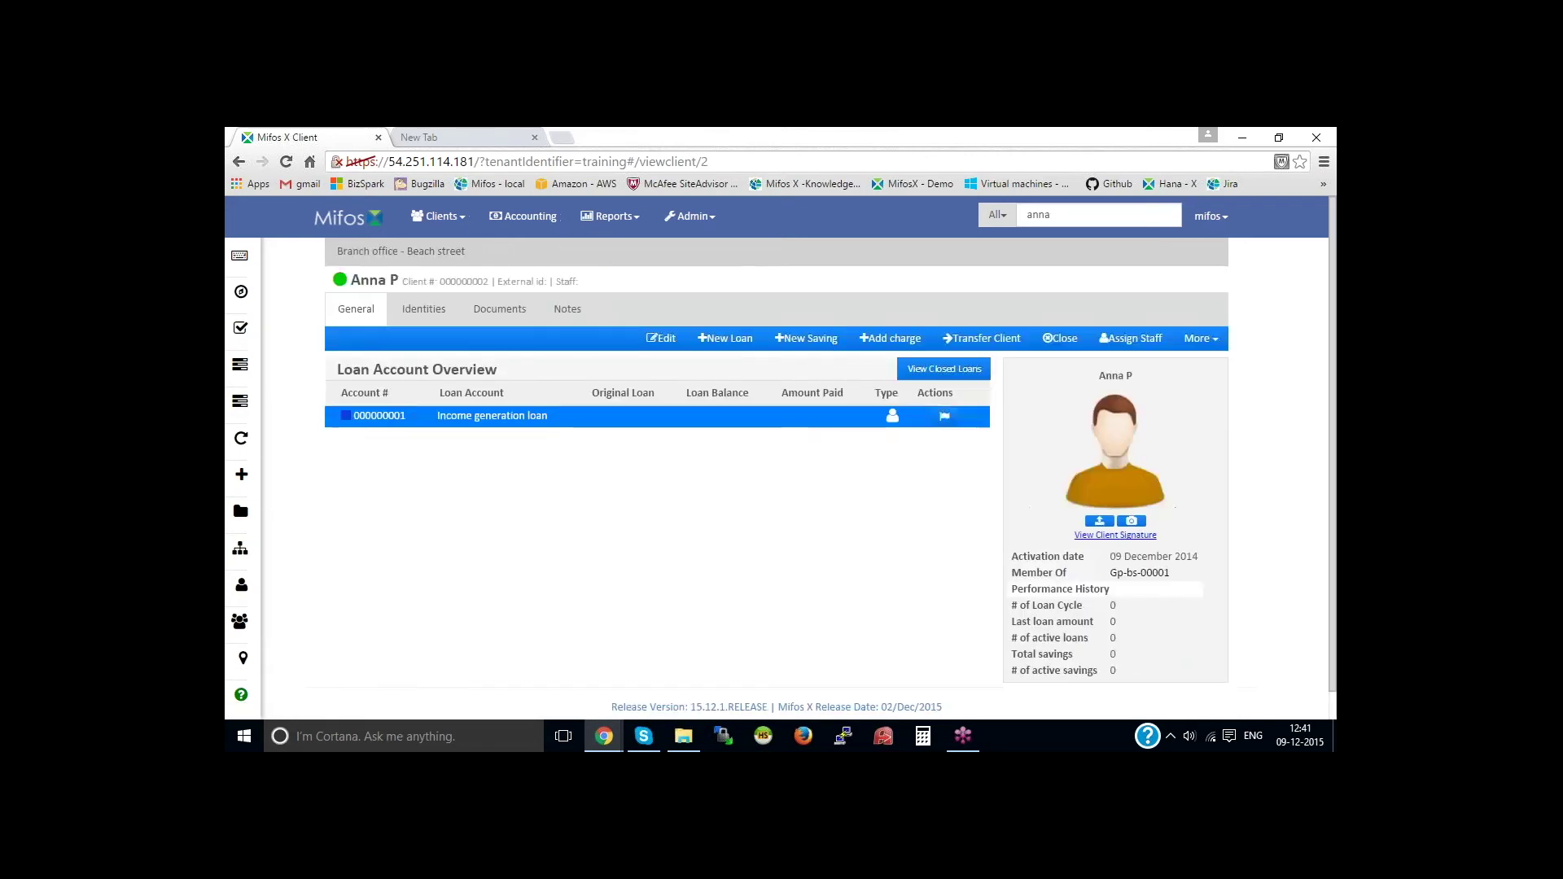
mouse_move(344, 421)
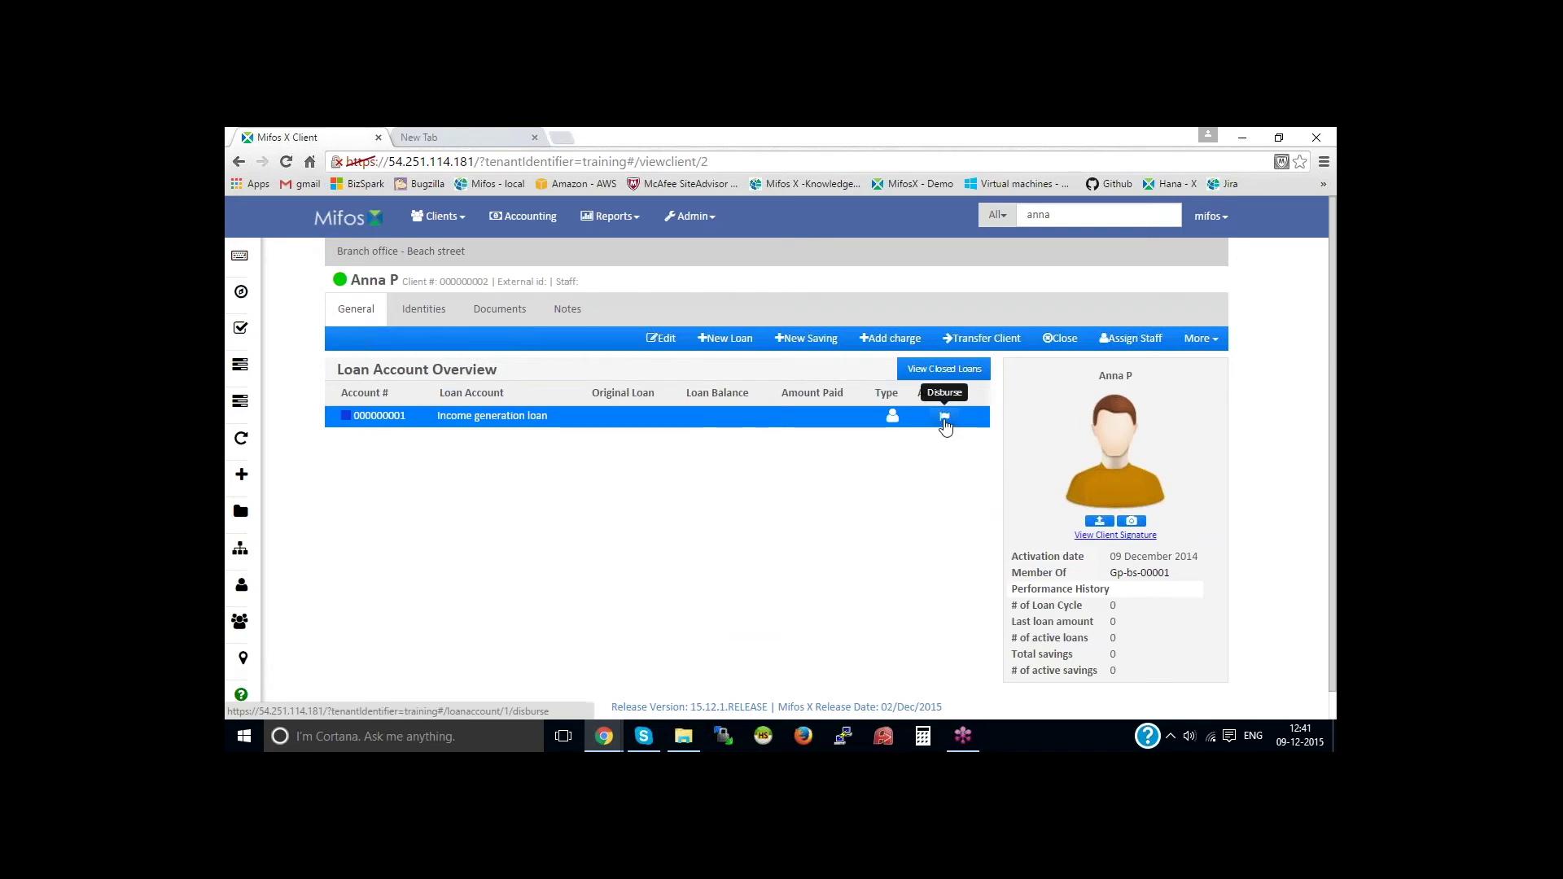
left_click(746, 423)
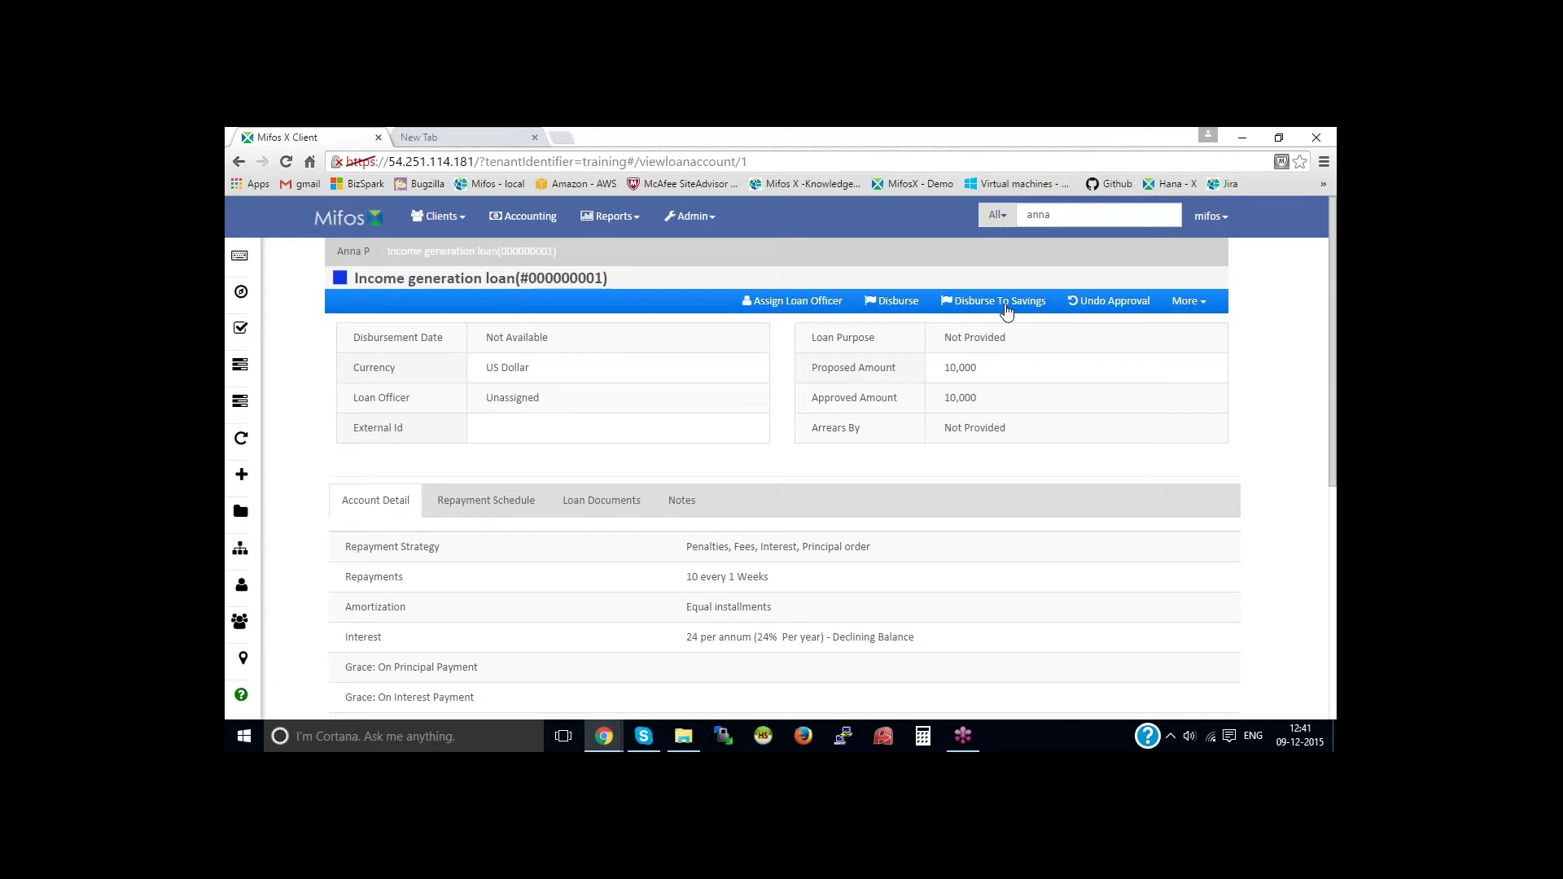
Disburse the 10,000 loan with the Disbursed on date set to 02 September 2015
left_click(893, 306)
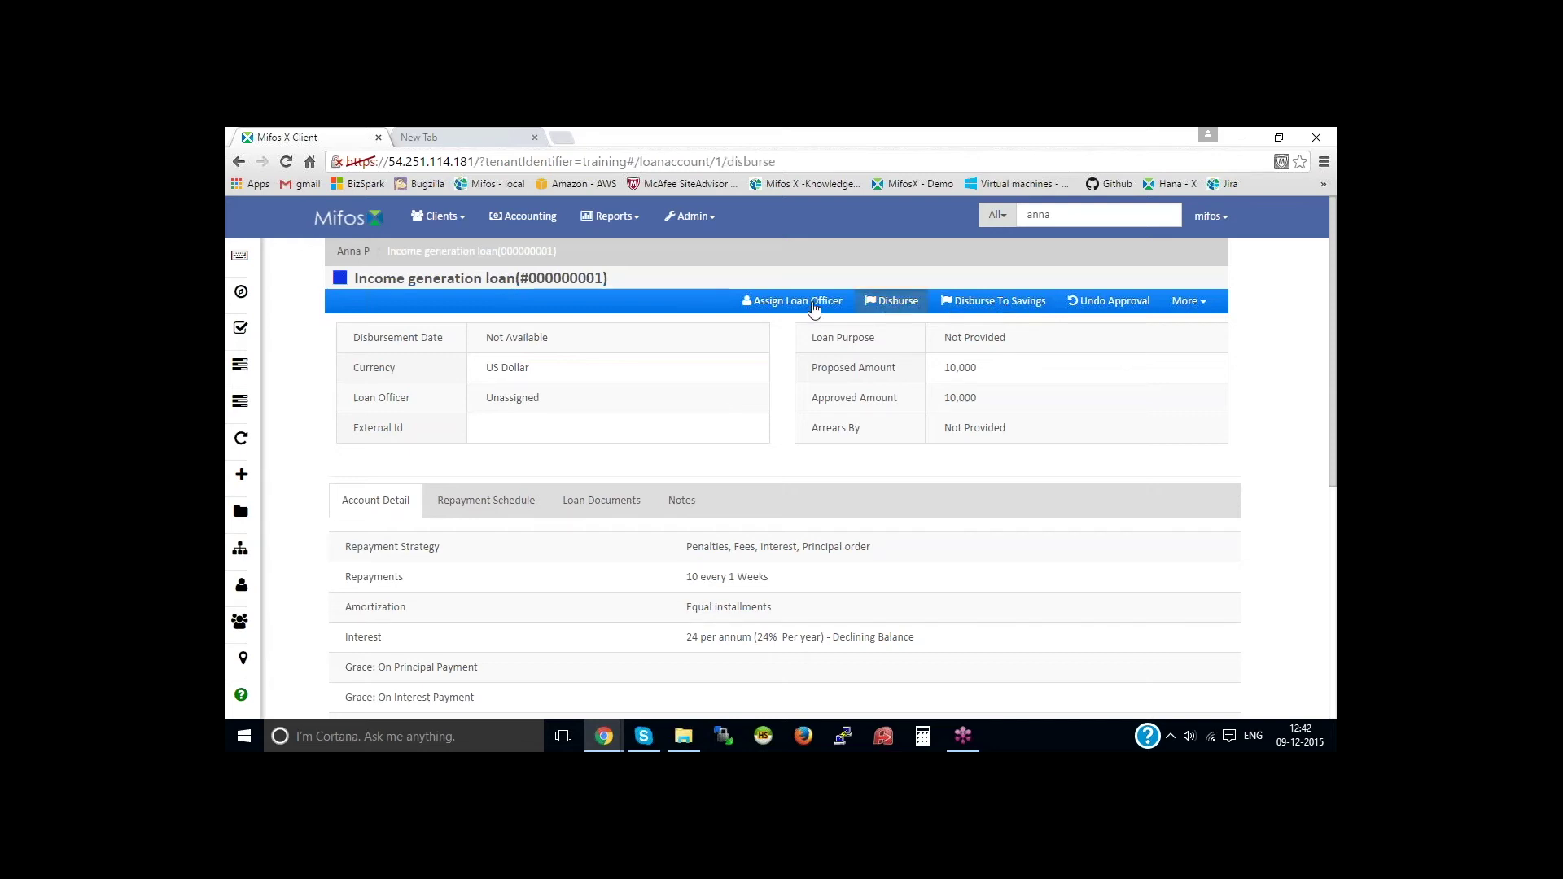
left_click(548, 334)
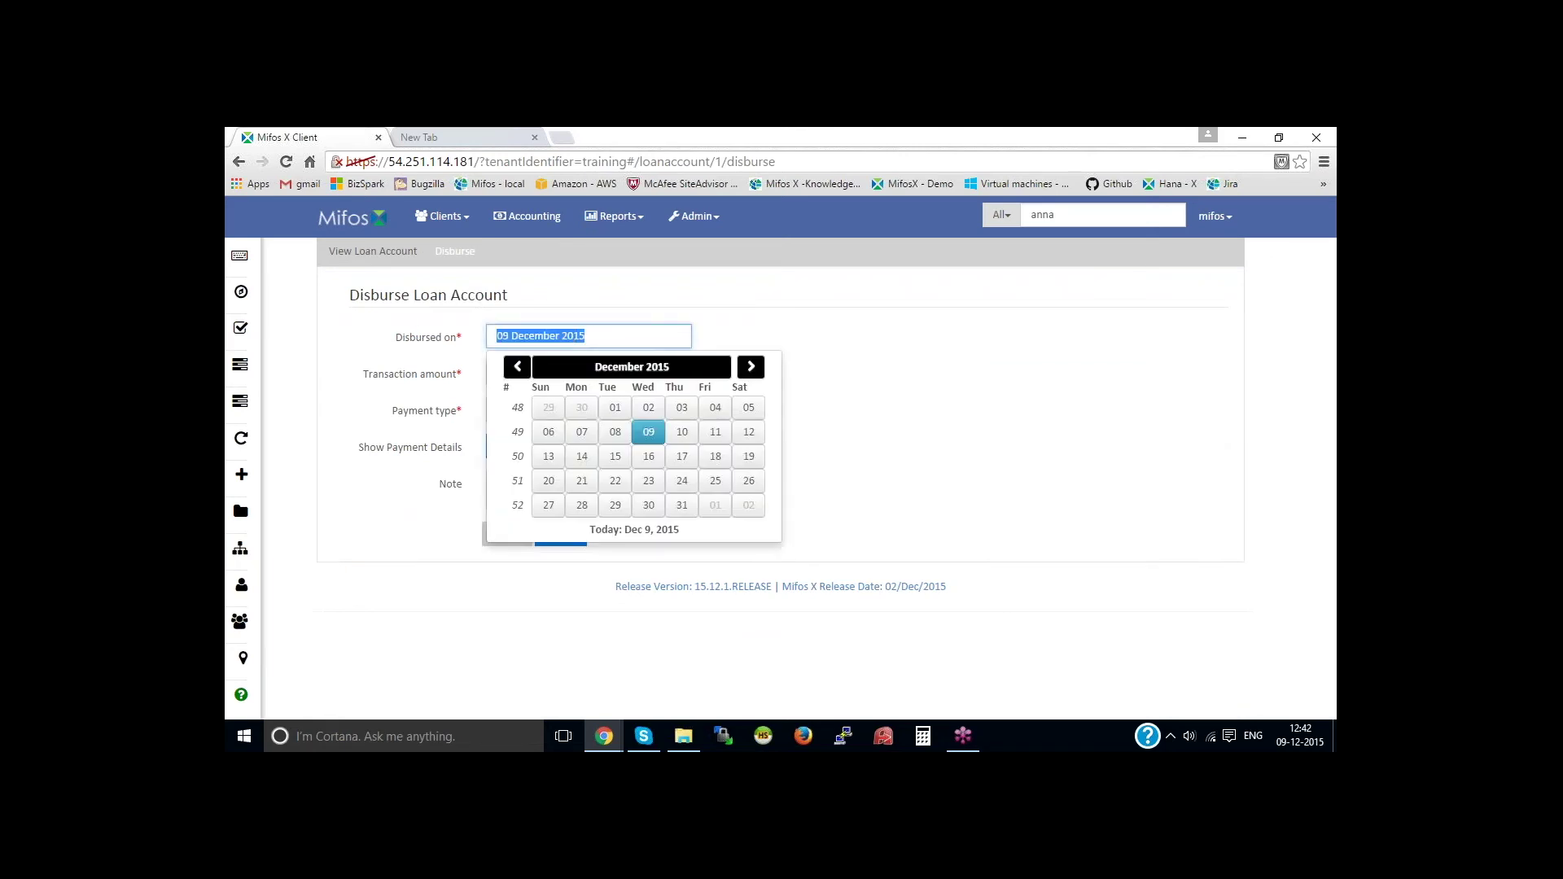
type("02 September 2015")
left_click(858, 334)
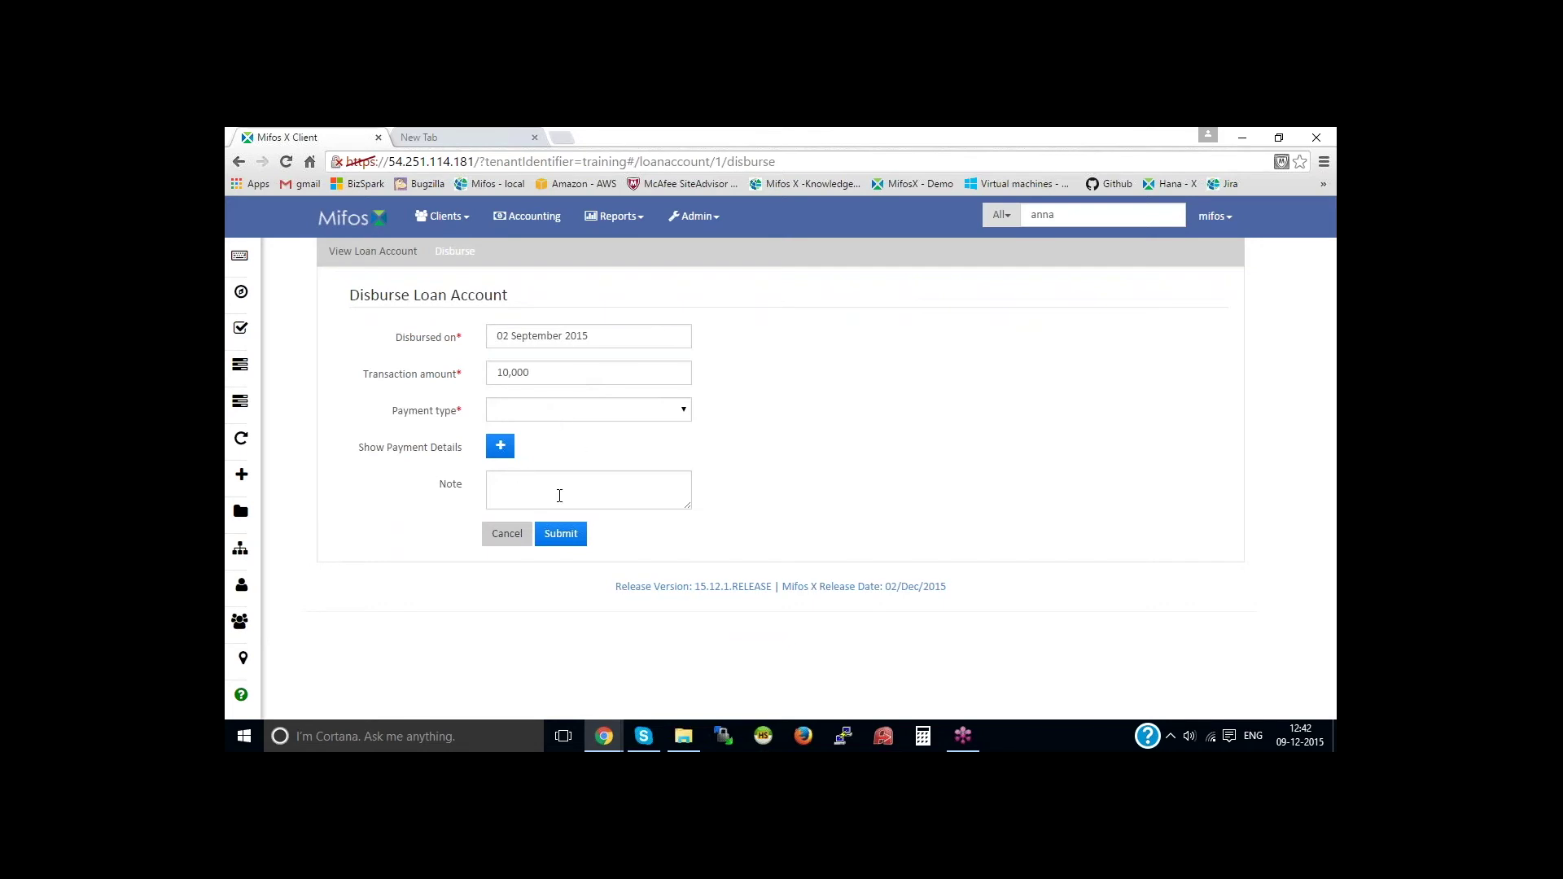
left_click(569, 539)
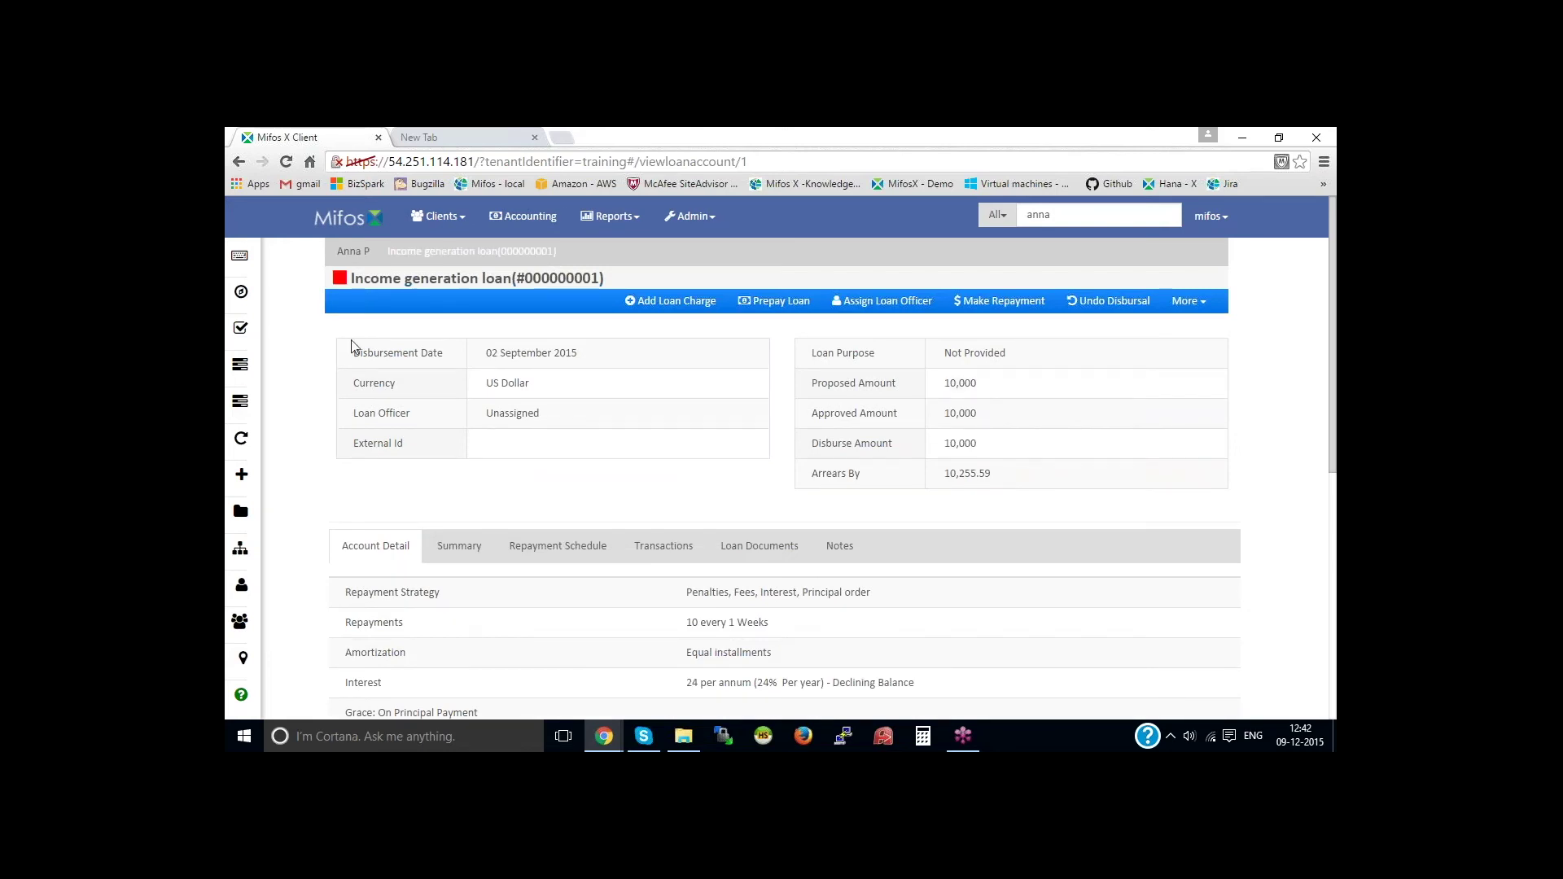
Highlight the disbursement date in the loan account's summary to examine it
left_click_drag(486, 353, 598, 342)
left_click(628, 371)
left_click_drag(486, 353, 581, 353)
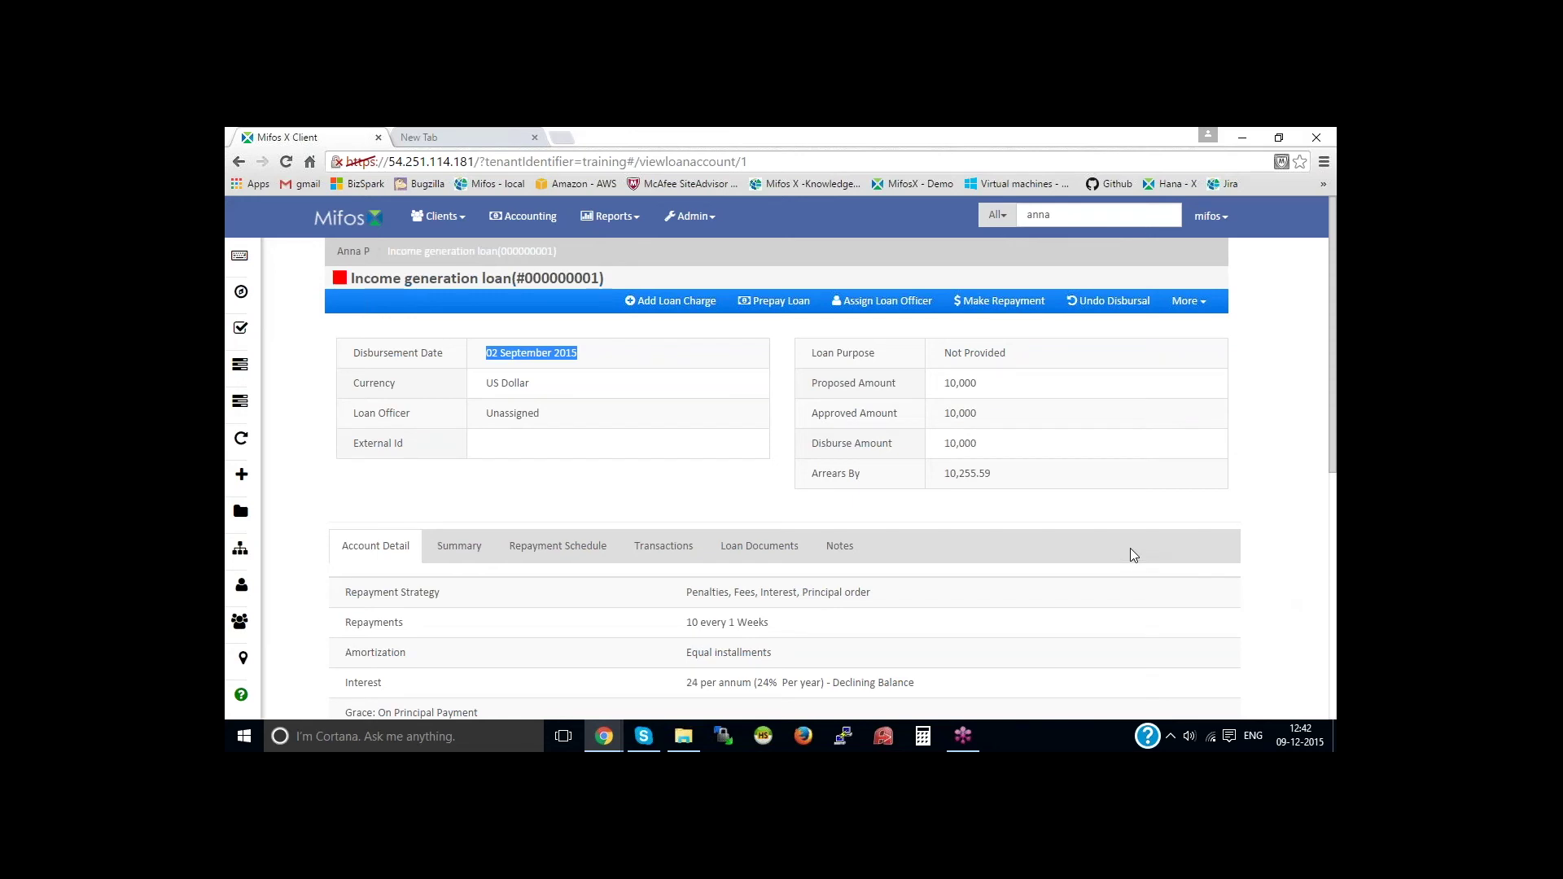
Record a loan repayment of 1,025.56 with the transaction date 09 September 2015
left_click(1001, 303)
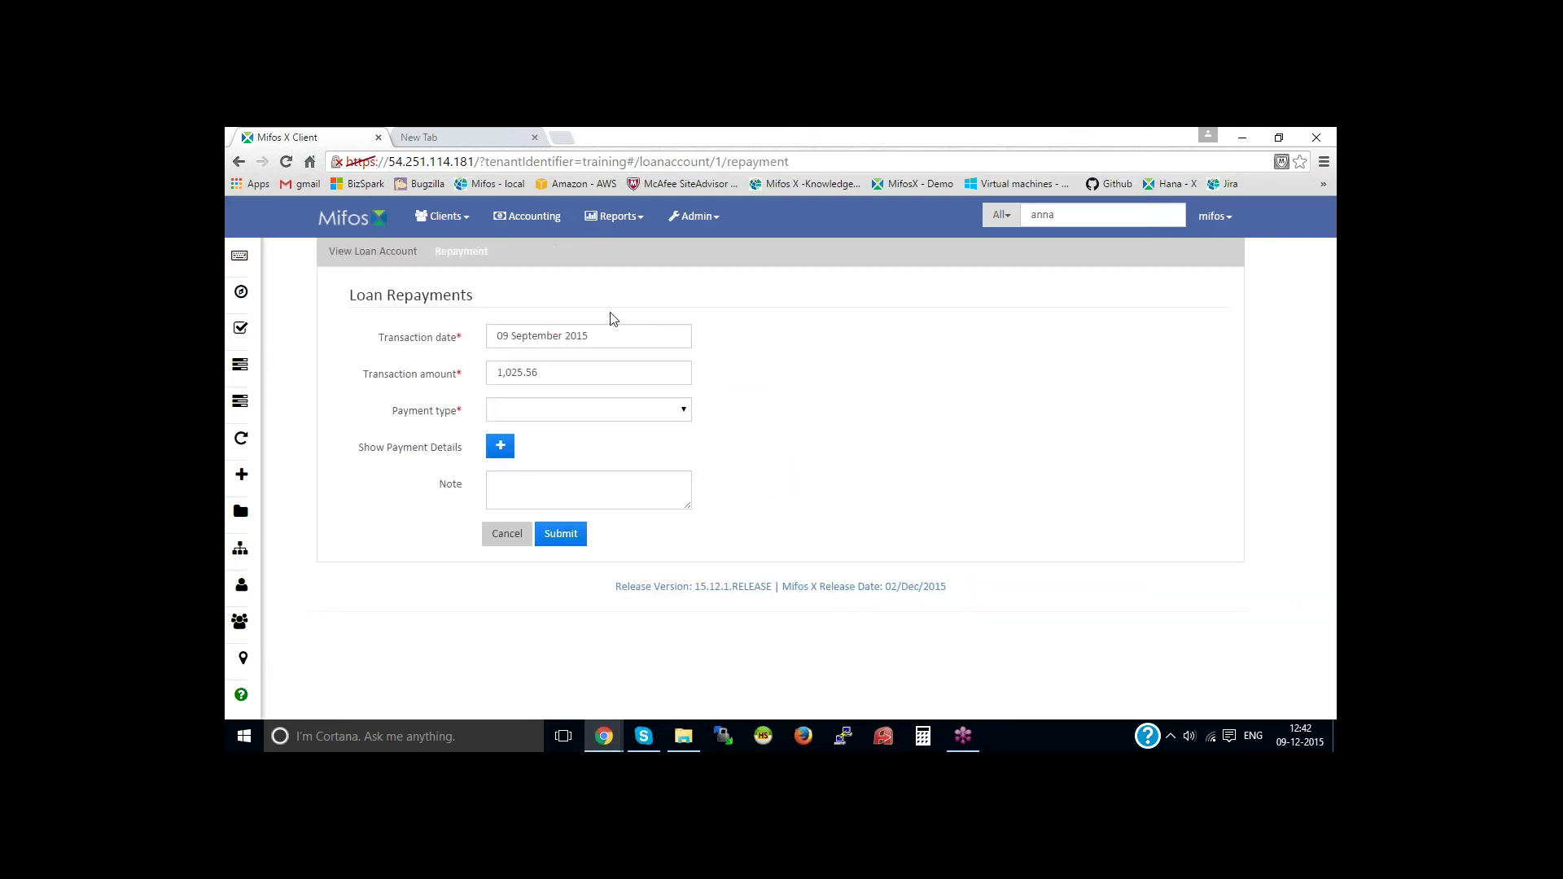
left_click(617, 334)
triple_click(617, 334)
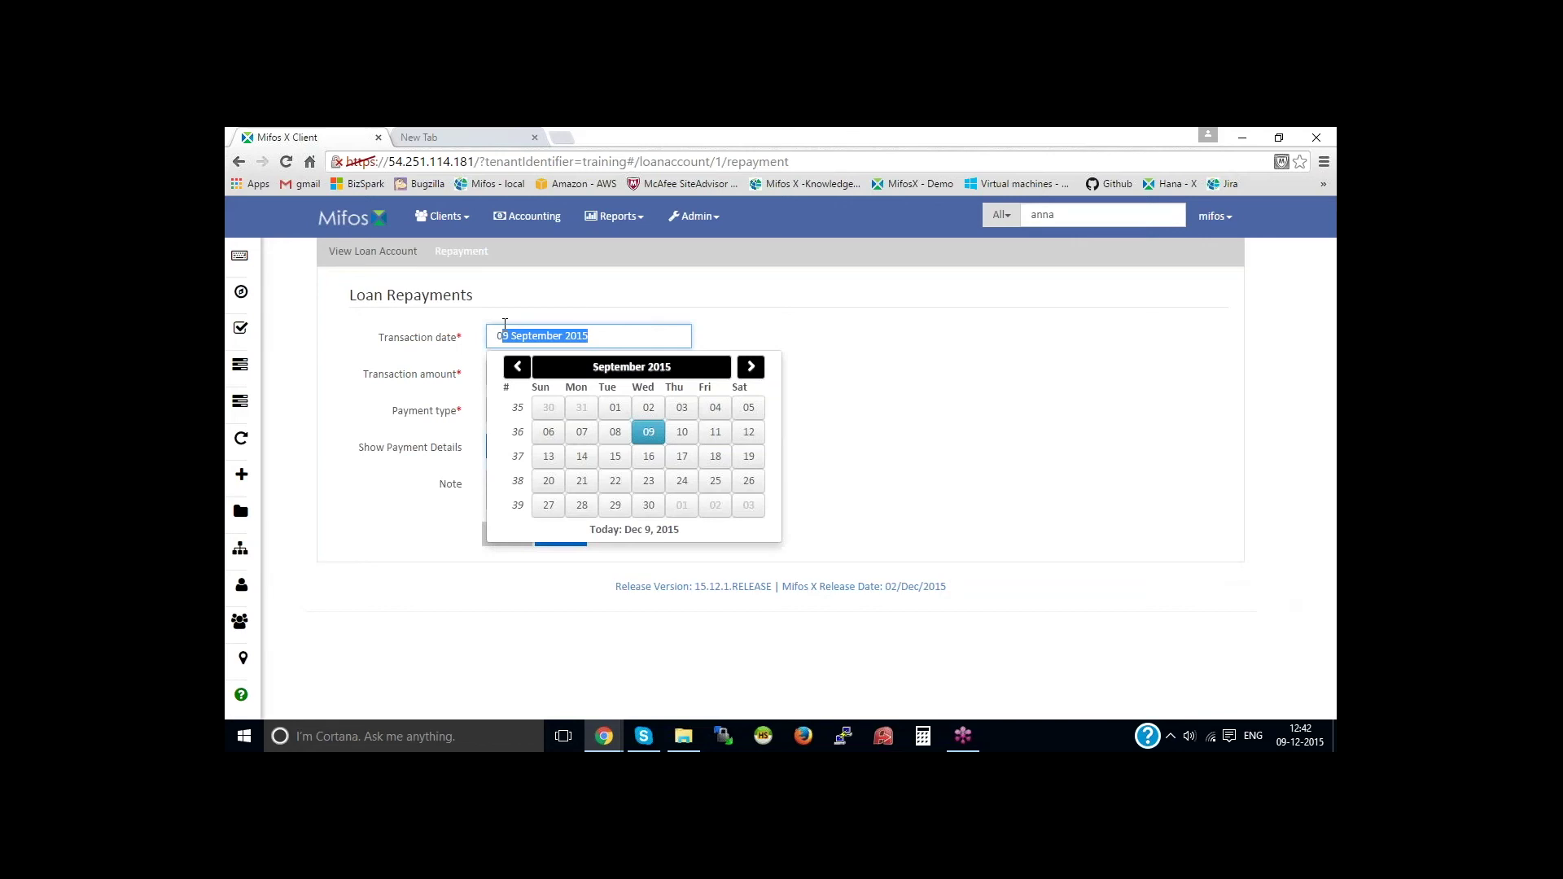
left_click(836, 320)
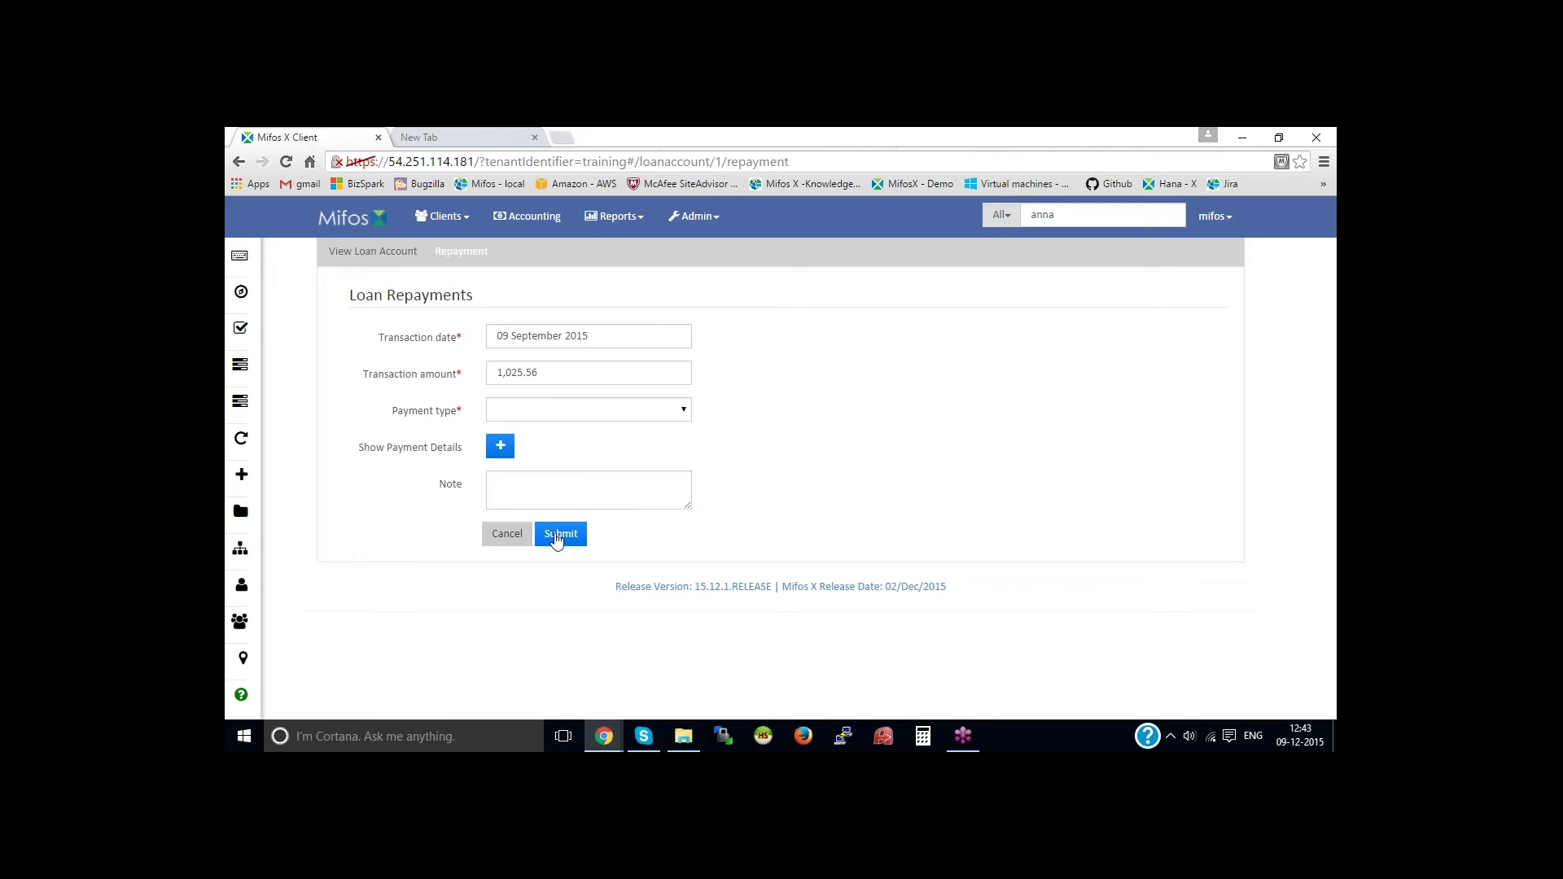
left_click_drag(543, 374, 493, 379)
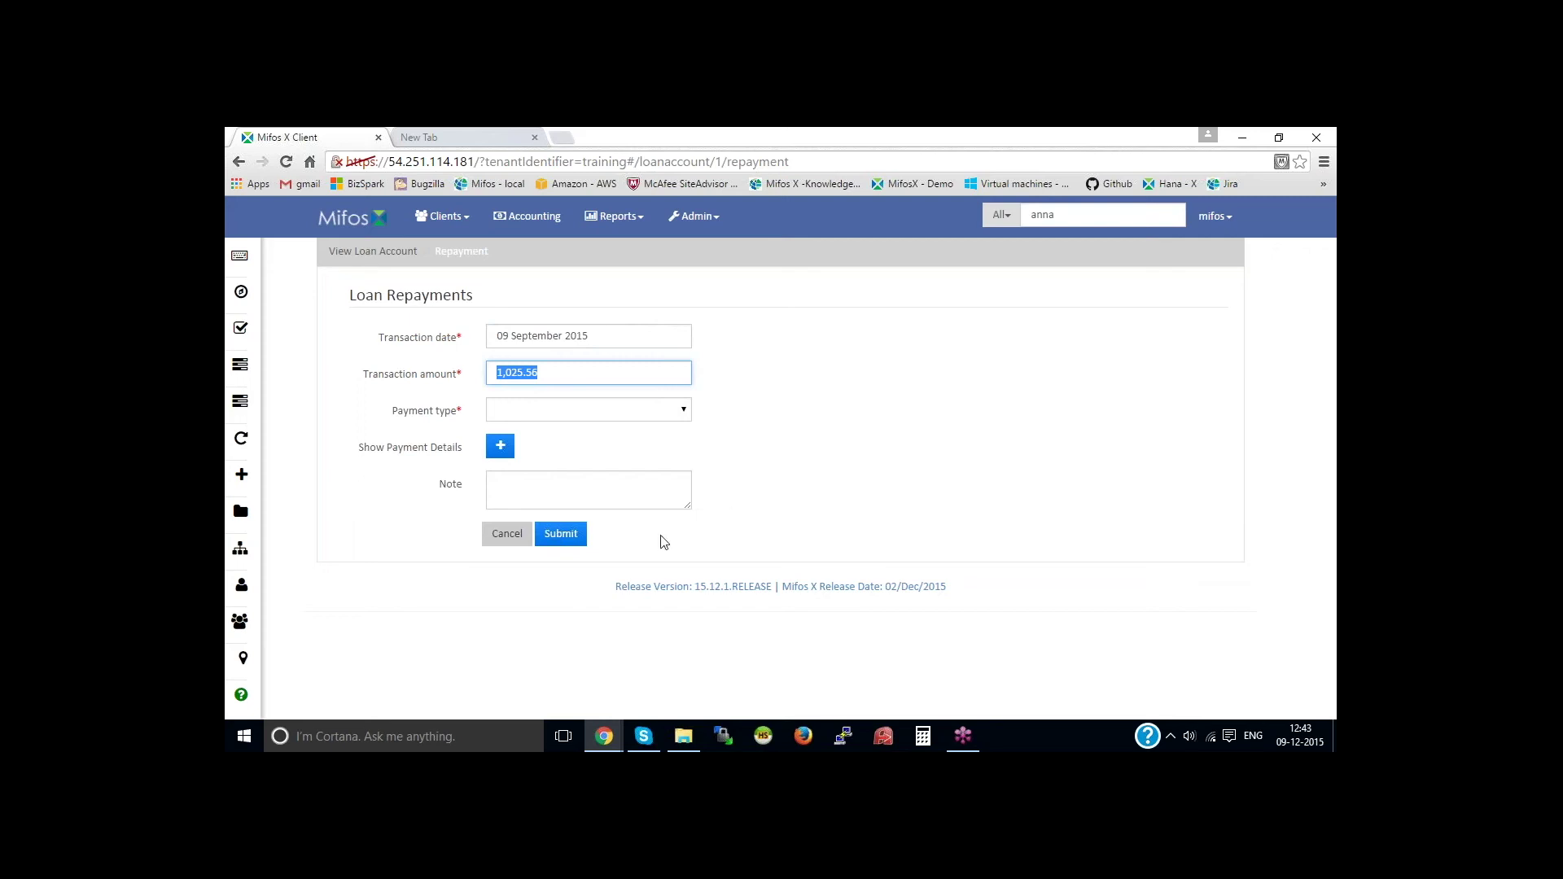
left_click(560, 535)
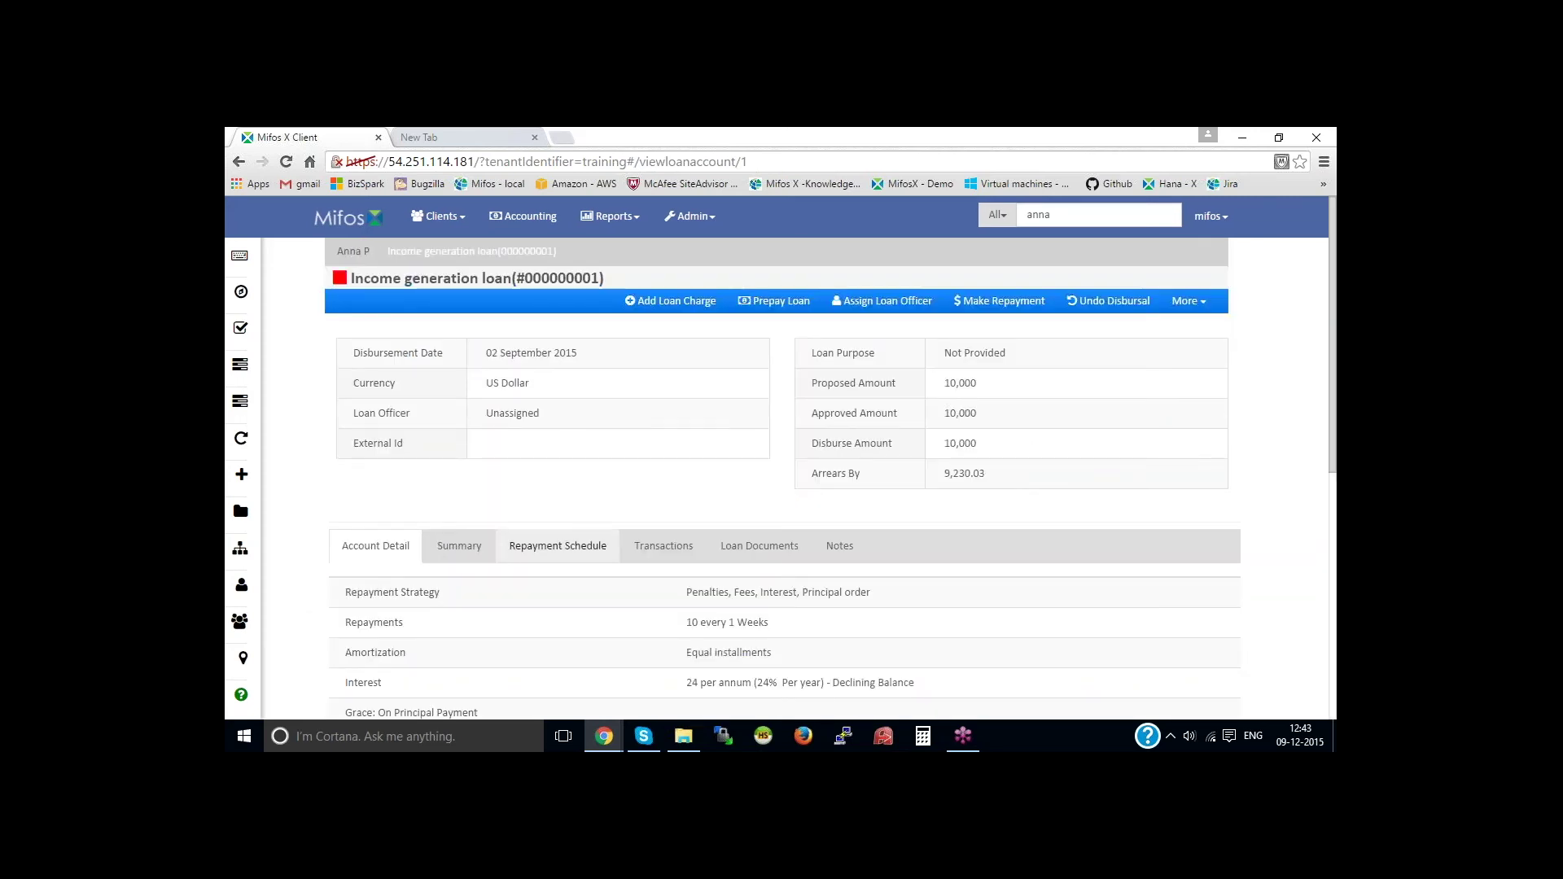
Open the loan's repayment schedule and examine the paid date of the first installment
left_click(583, 559)
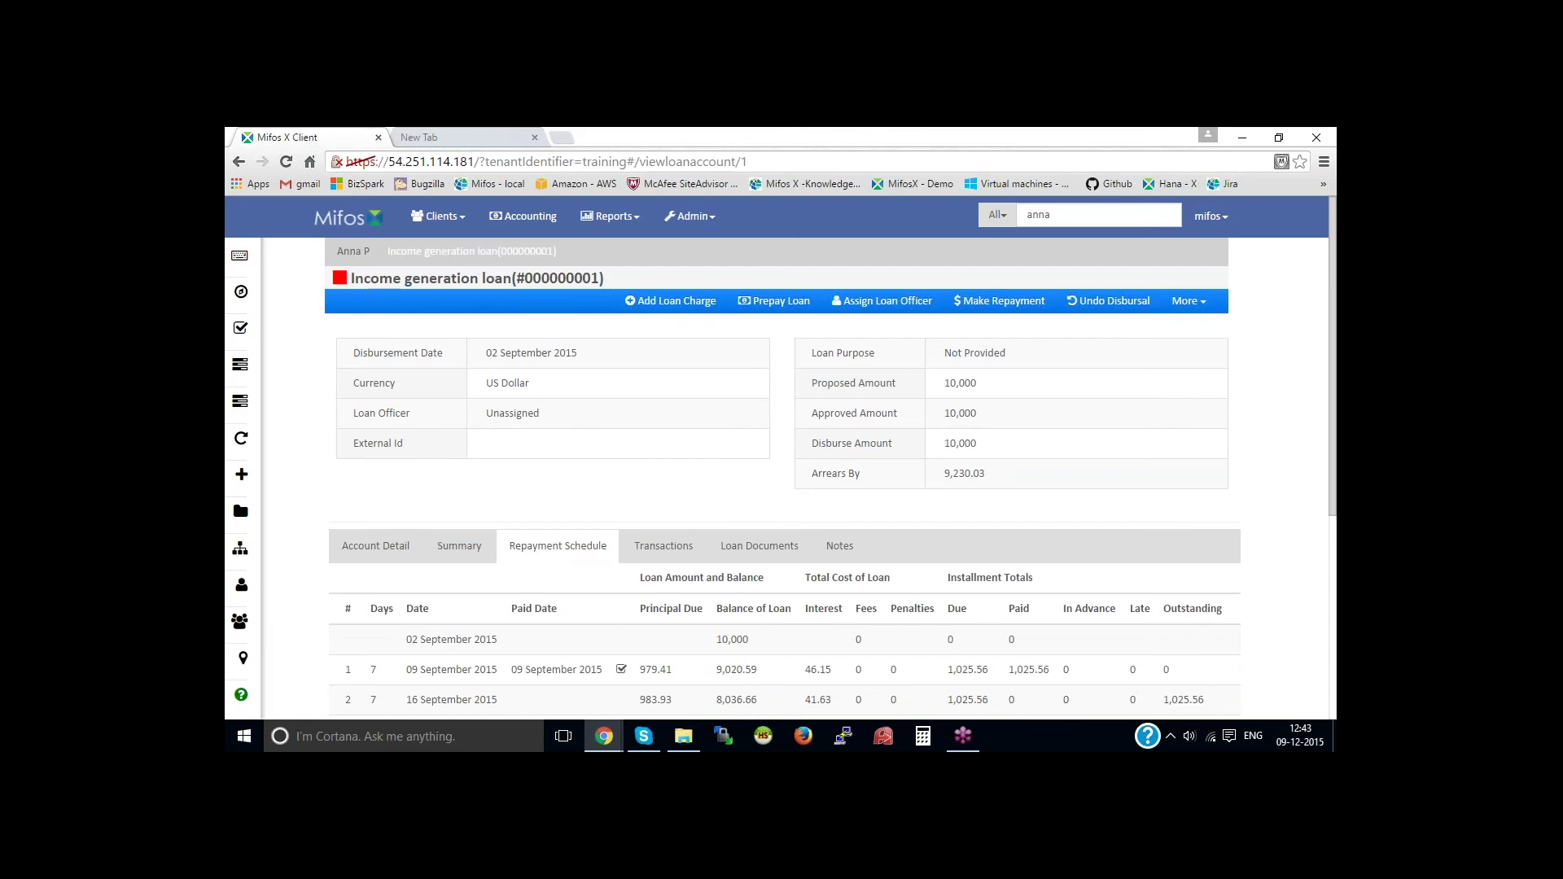
scroll(670, 510, "down", 3)
left_click_drag(511, 425, 606, 425)
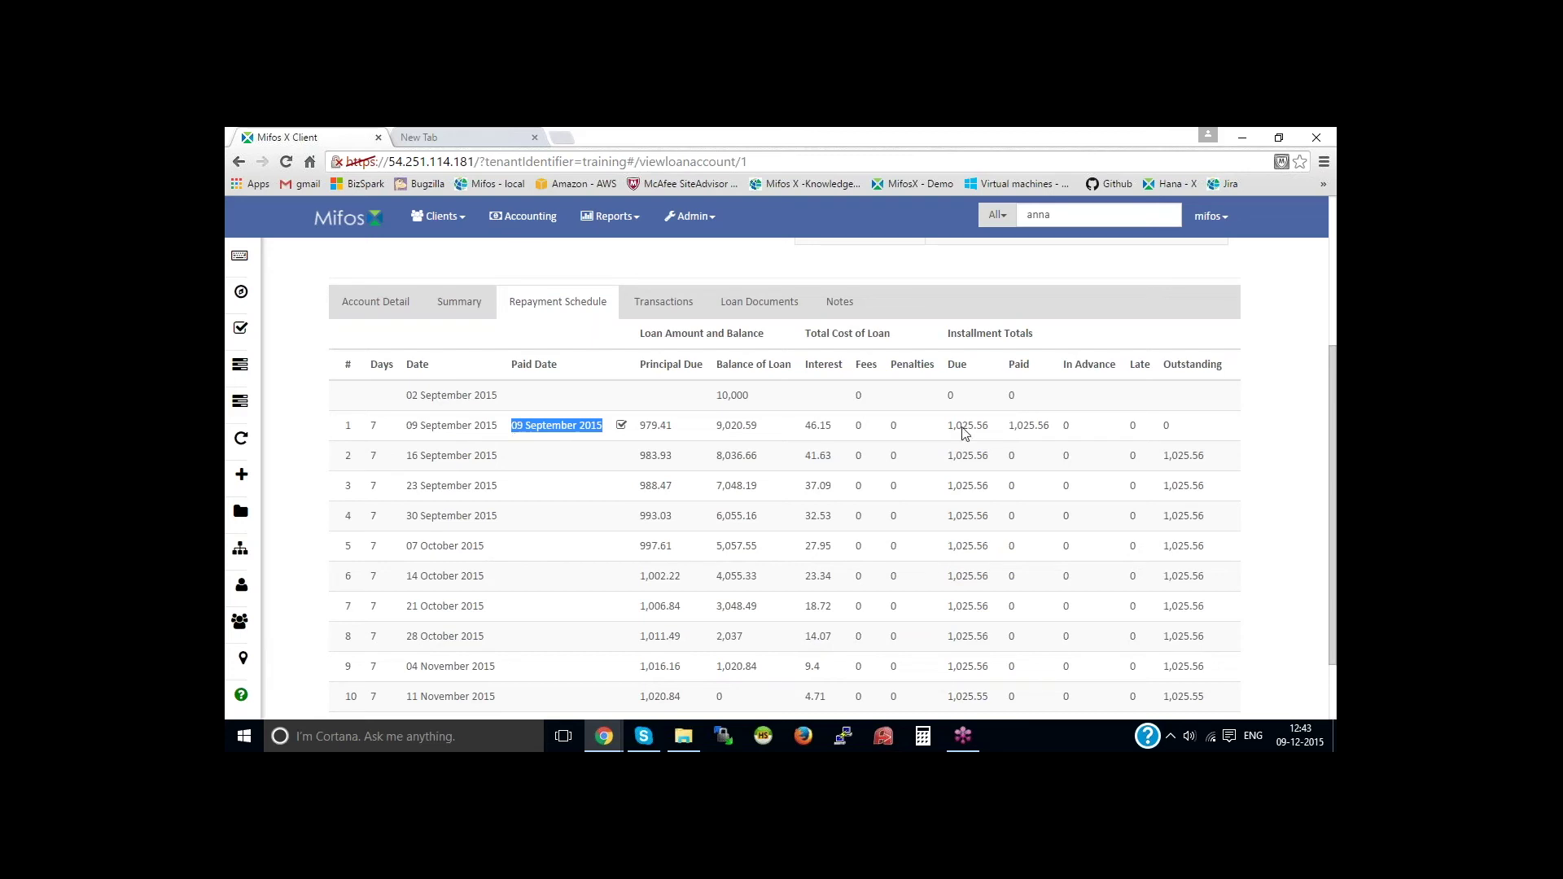
Open the loan account's transactions and examine the disbursement and repayment entries
scroll(716, 476, "up", 3)
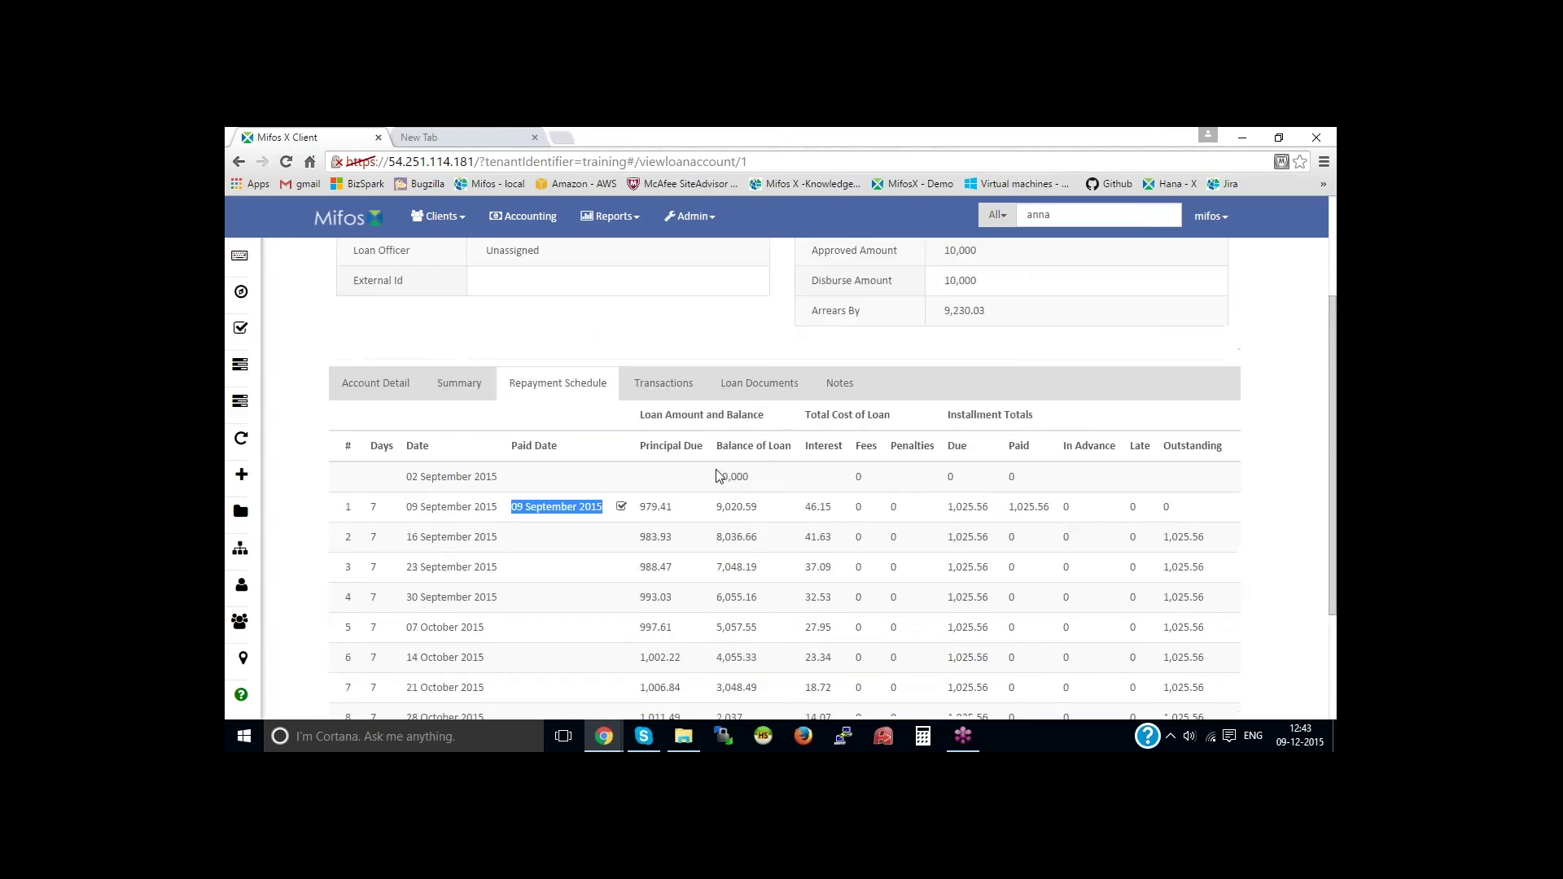
left_click(698, 489)
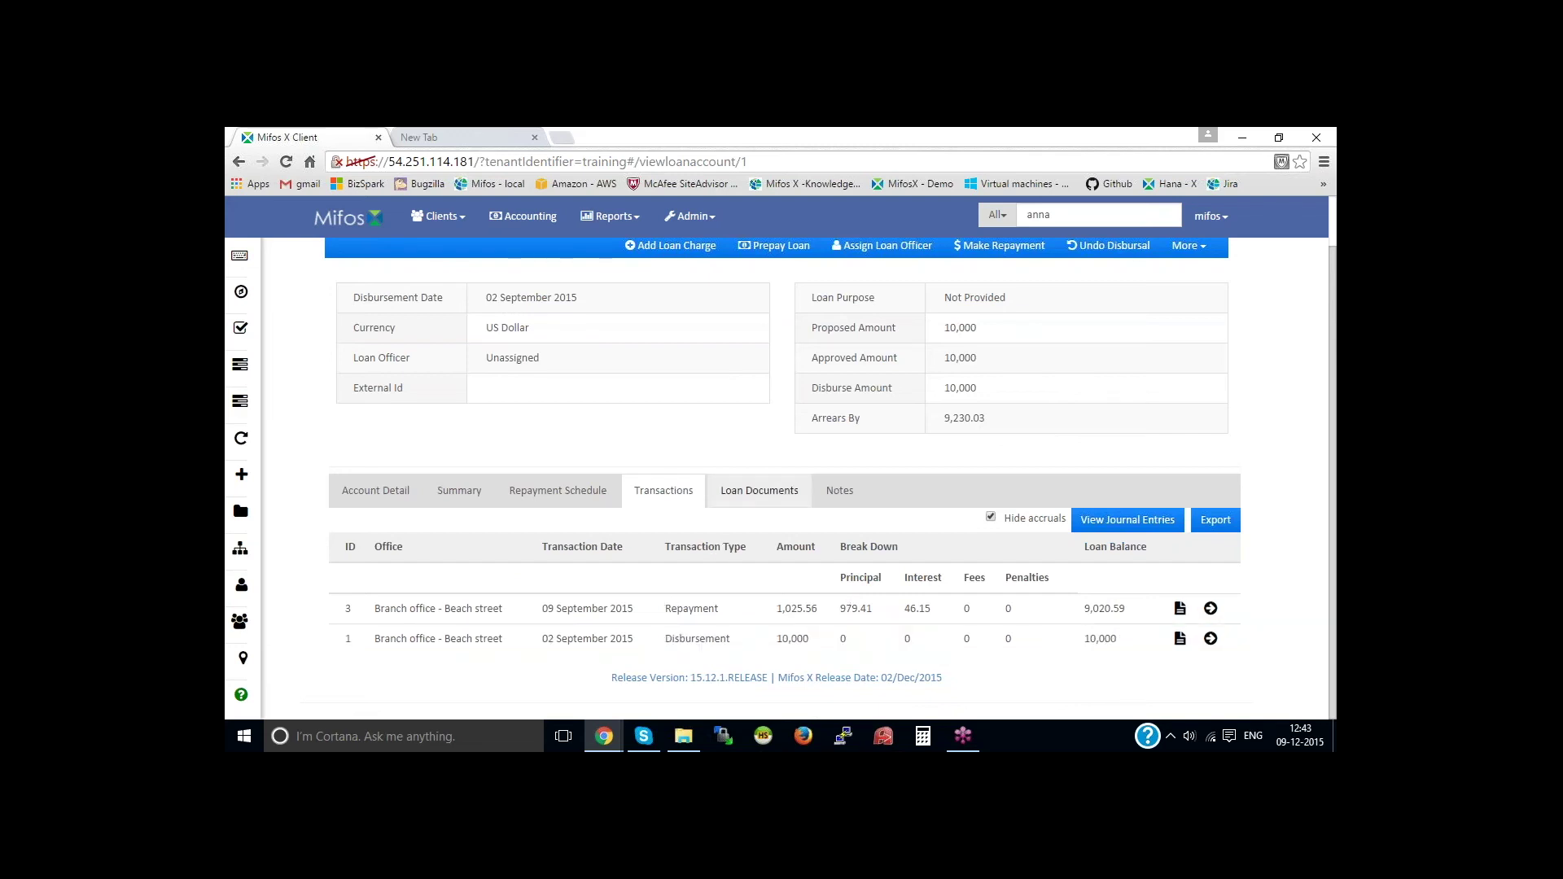
scroll(717, 488, "up", 1)
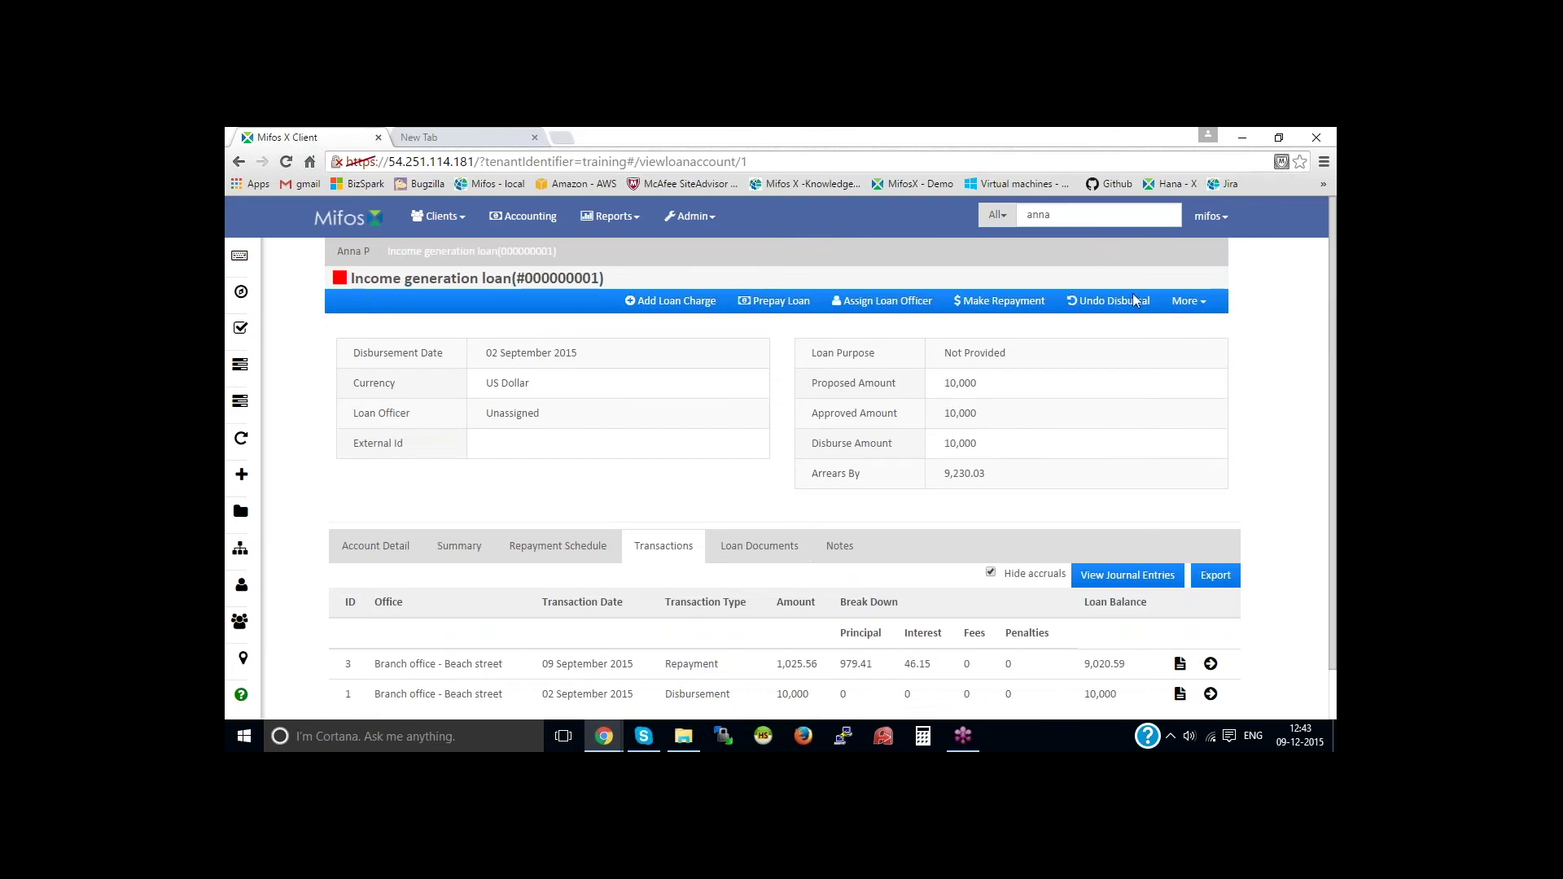
Prepay the loan with a transaction amount of 9,230.03 dated 09 December 2015, and check the repayment entry in the transactions
left_click(1187, 301)
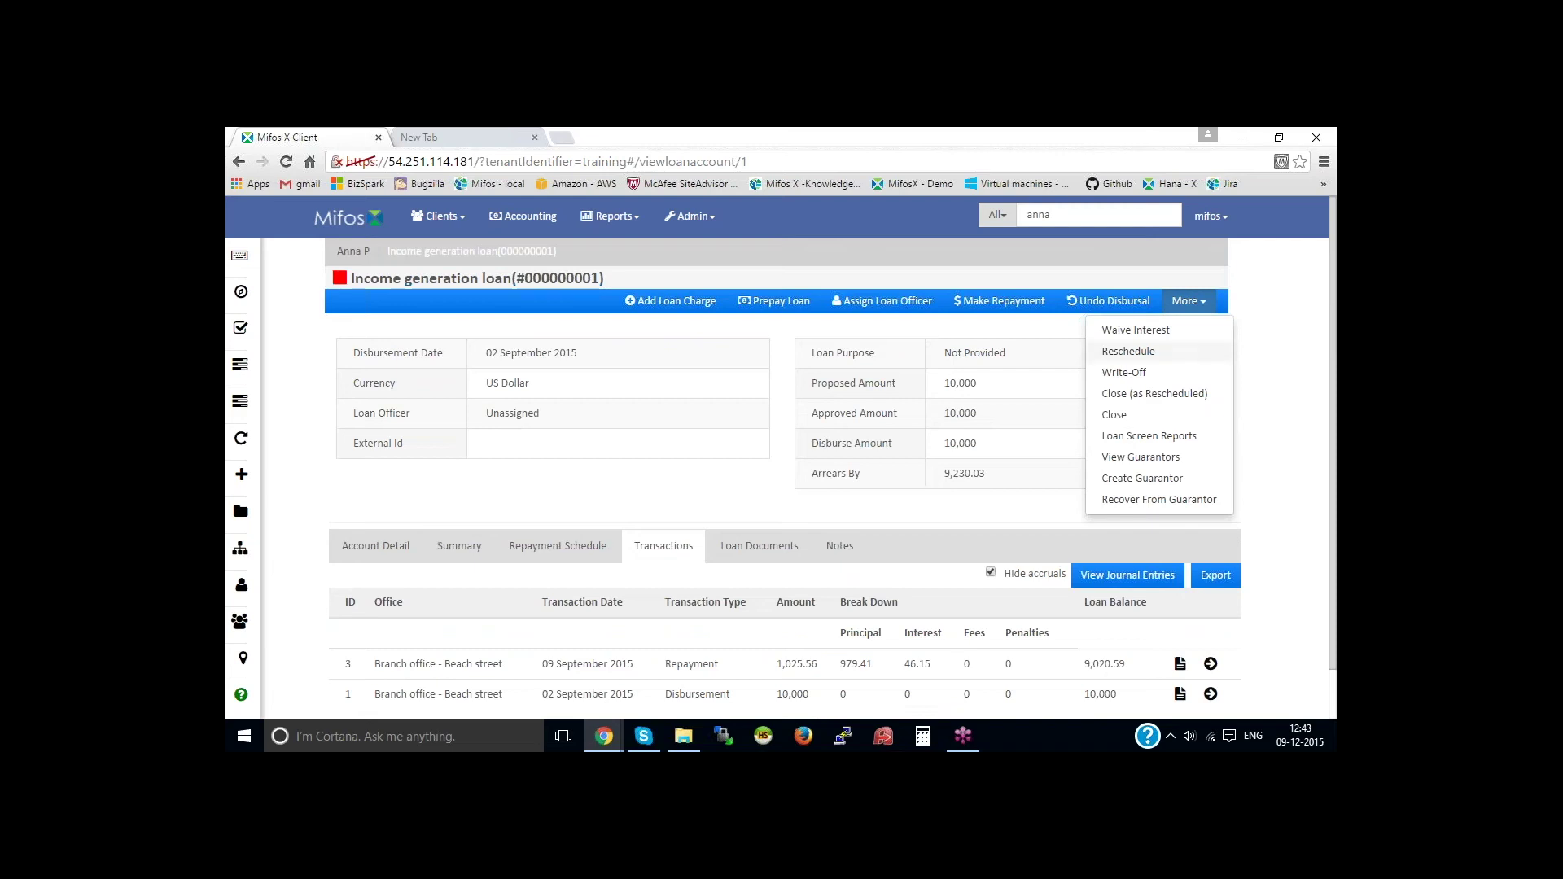
left_click(944, 336)
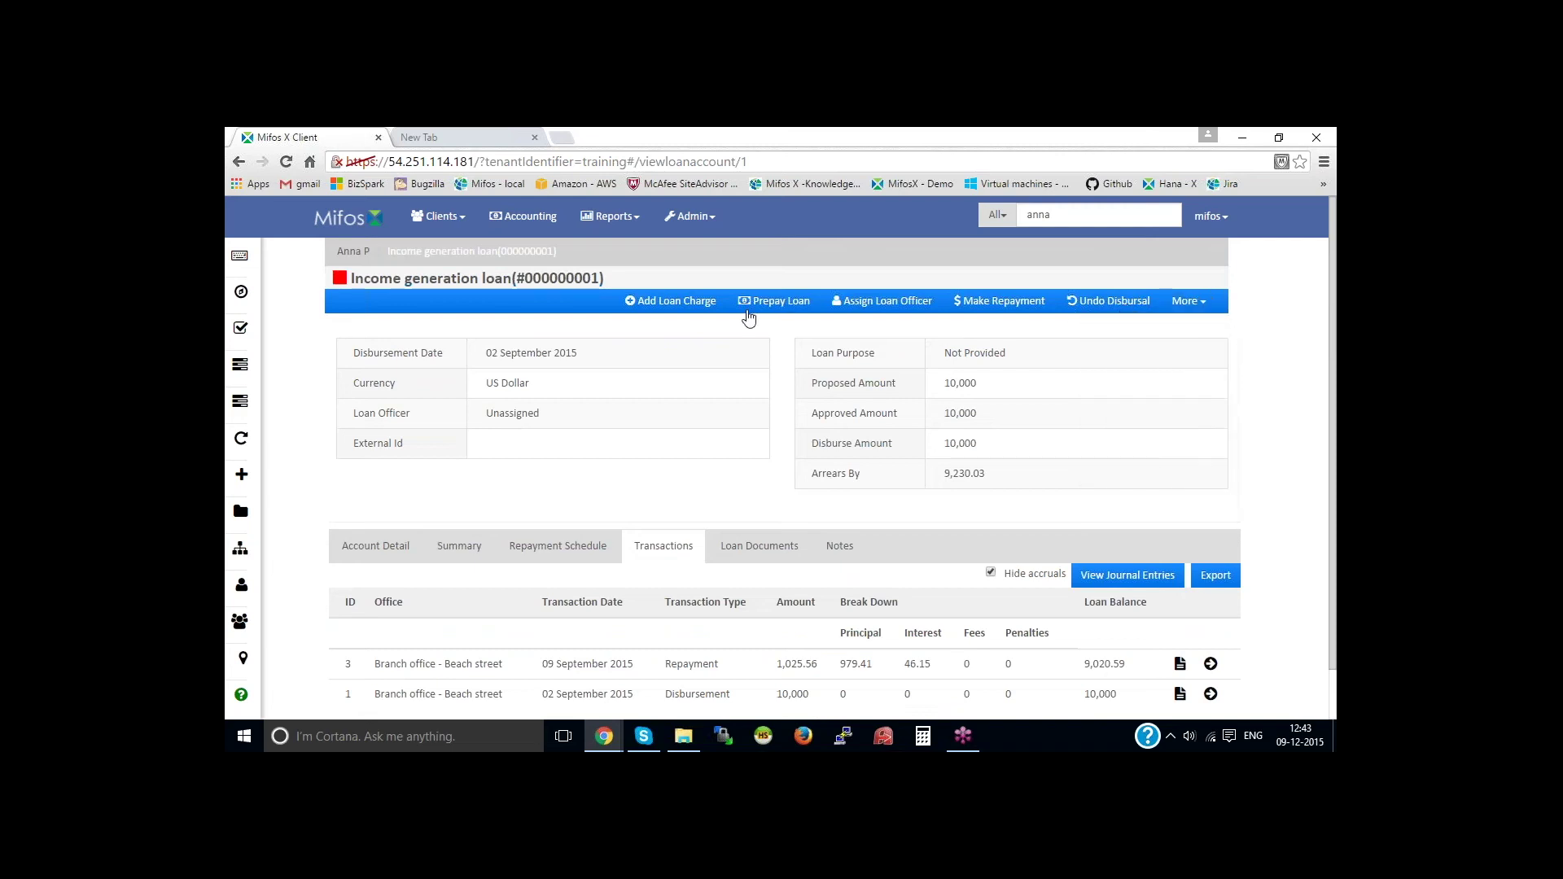
left_click(782, 303)
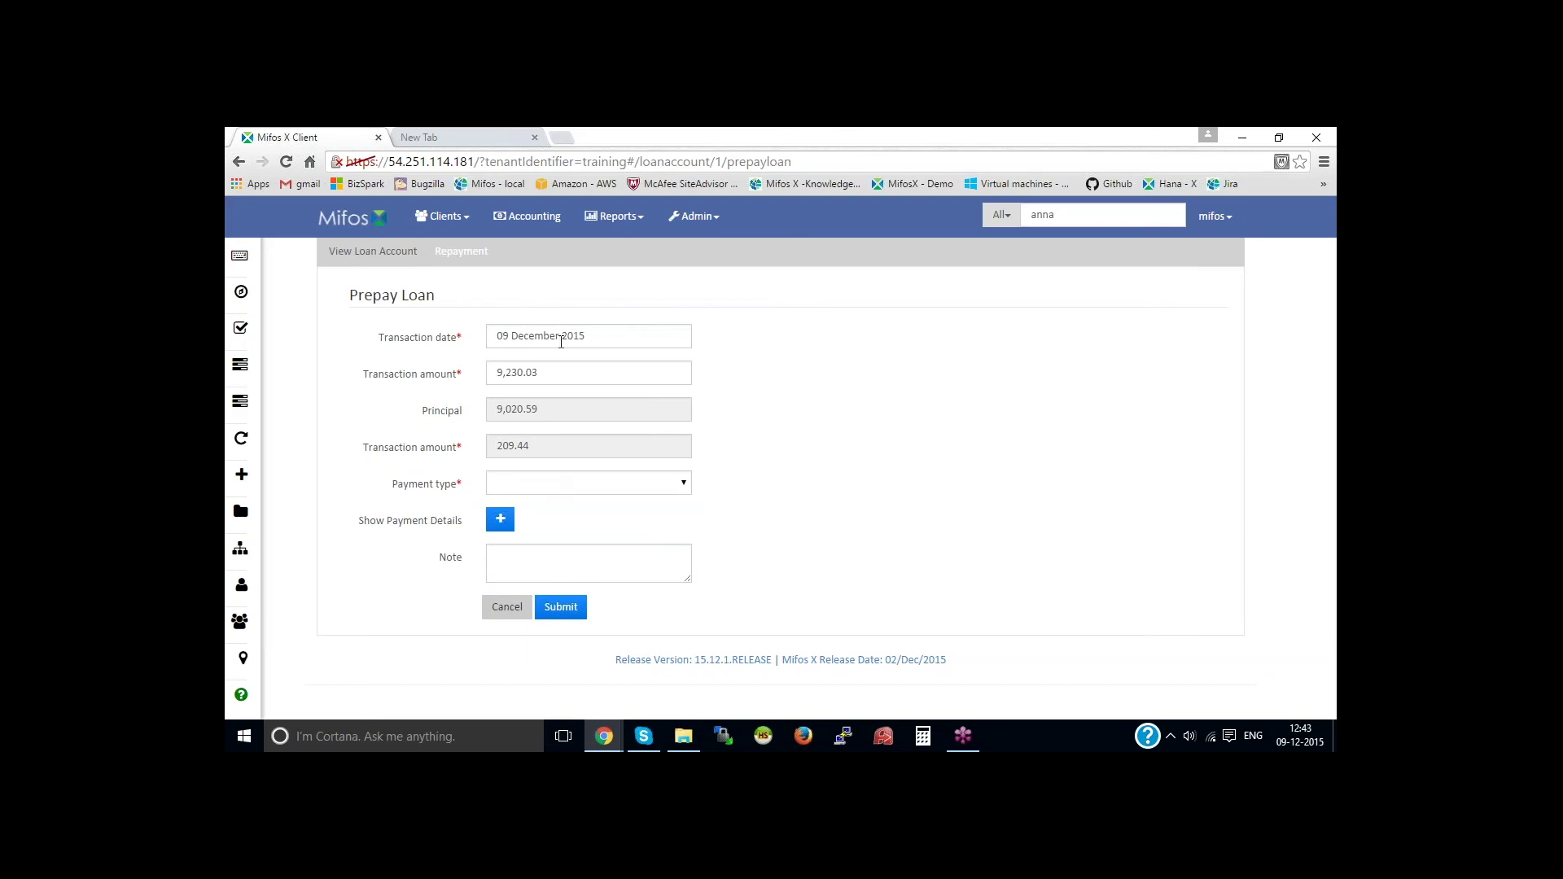
left_click(561, 608)
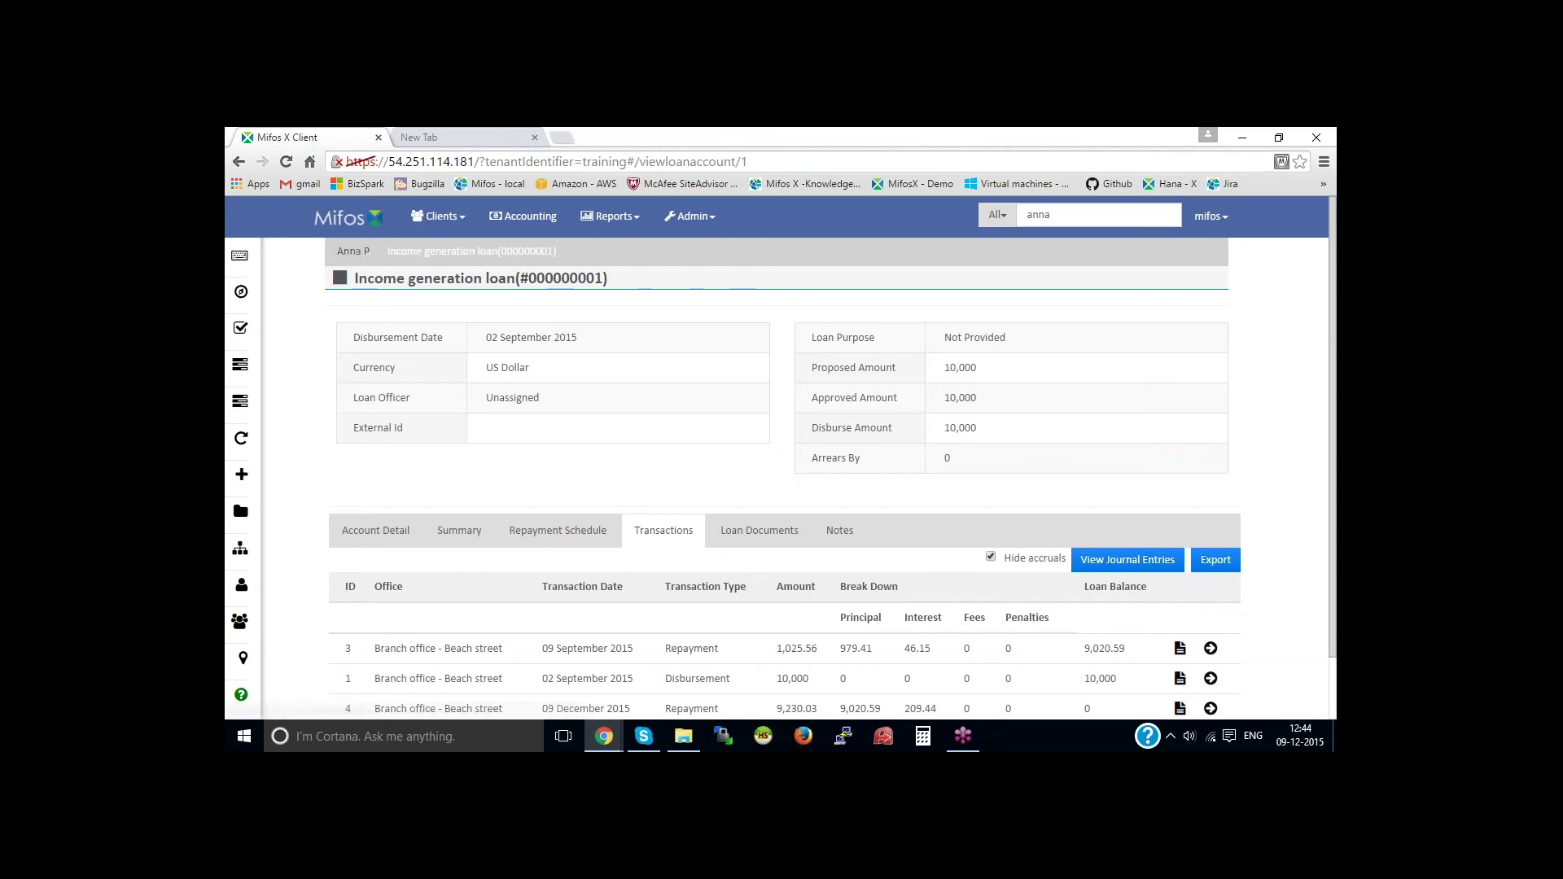
scroll(732, 488, "down", 1)
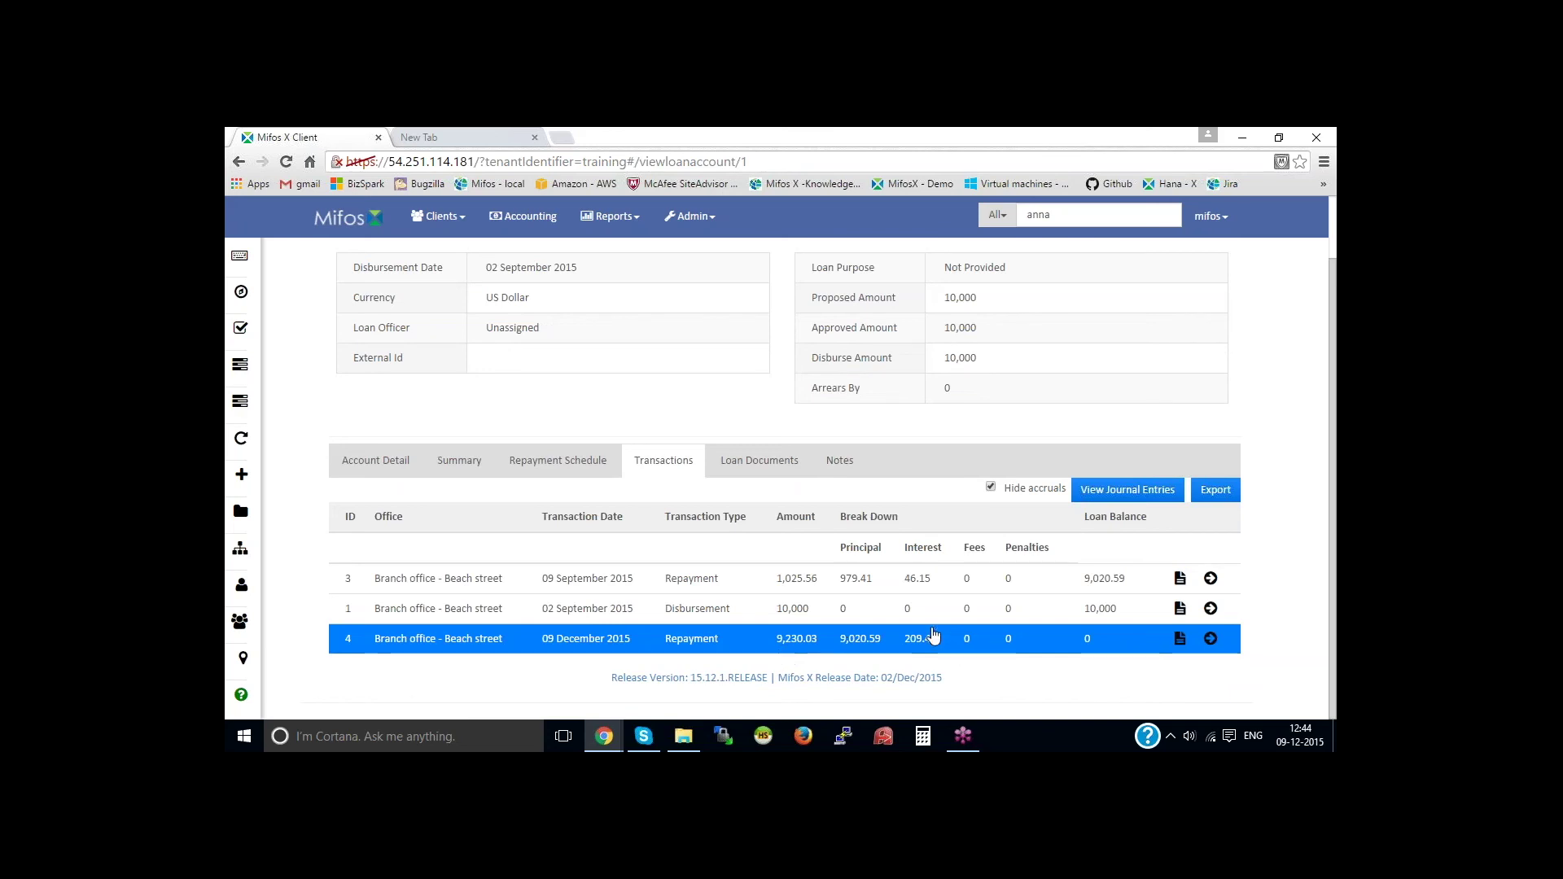
scroll(943, 659, "up", 1)
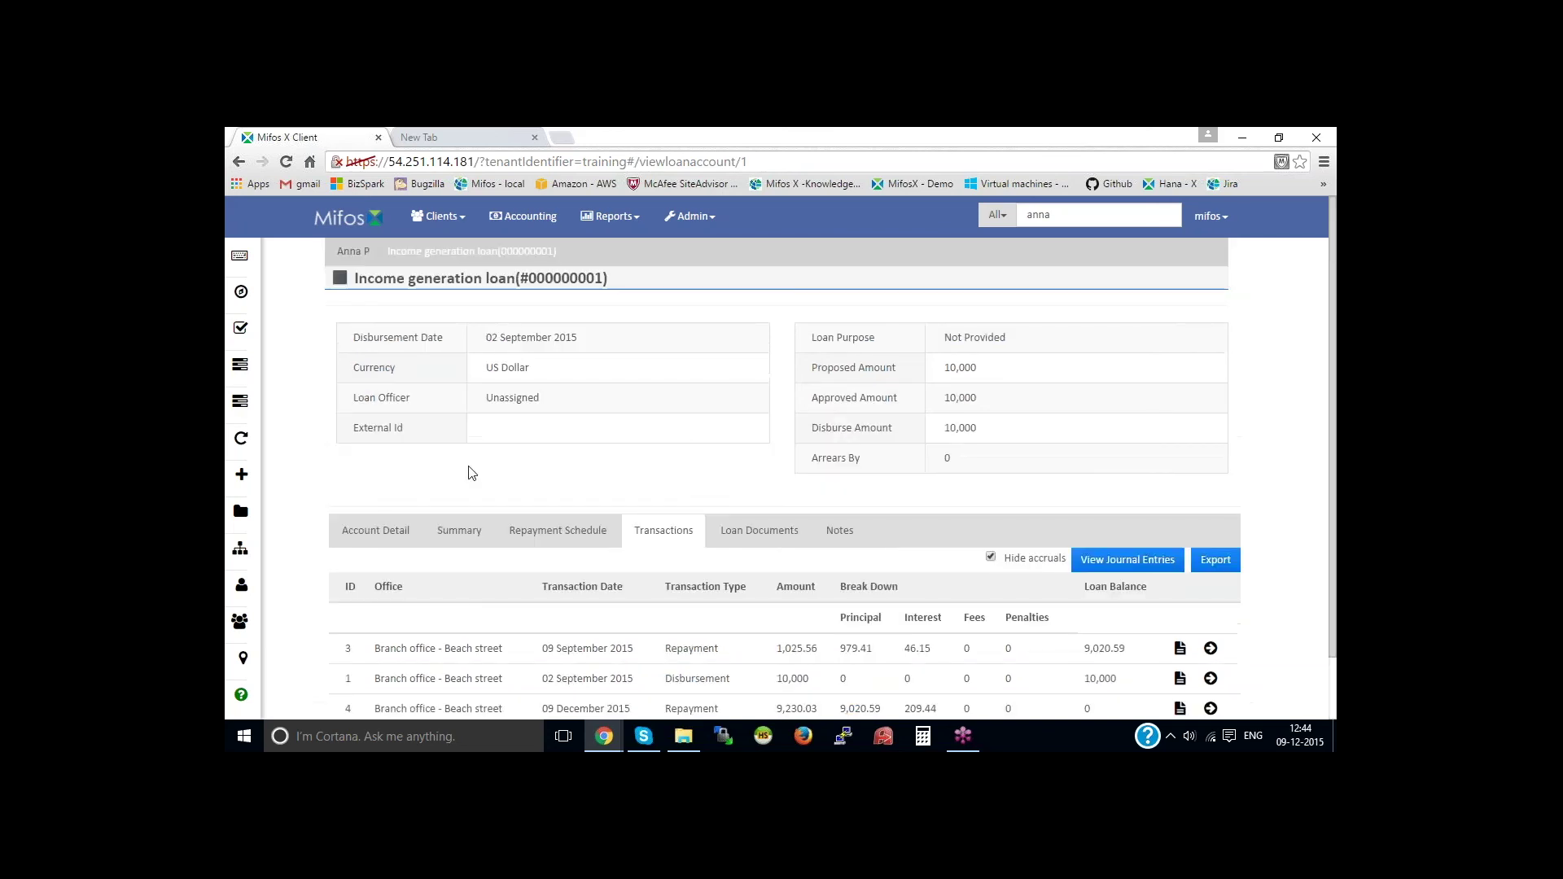
View the client's closed loans, open the closed Income generation loan to check it, and return to the client's page
left_click(356, 252)
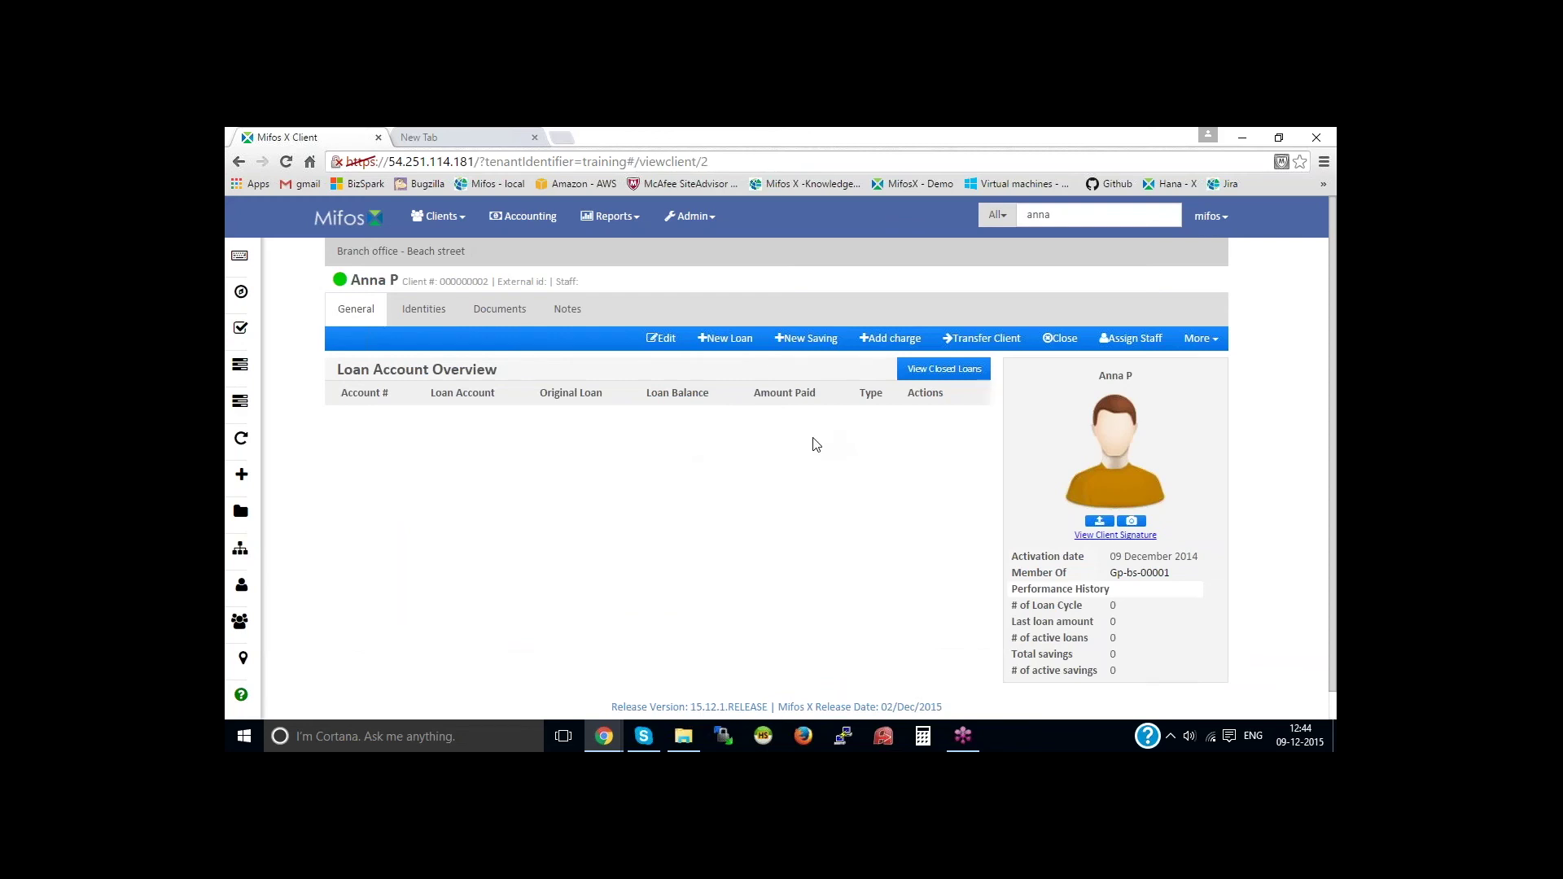
left_click(948, 370)
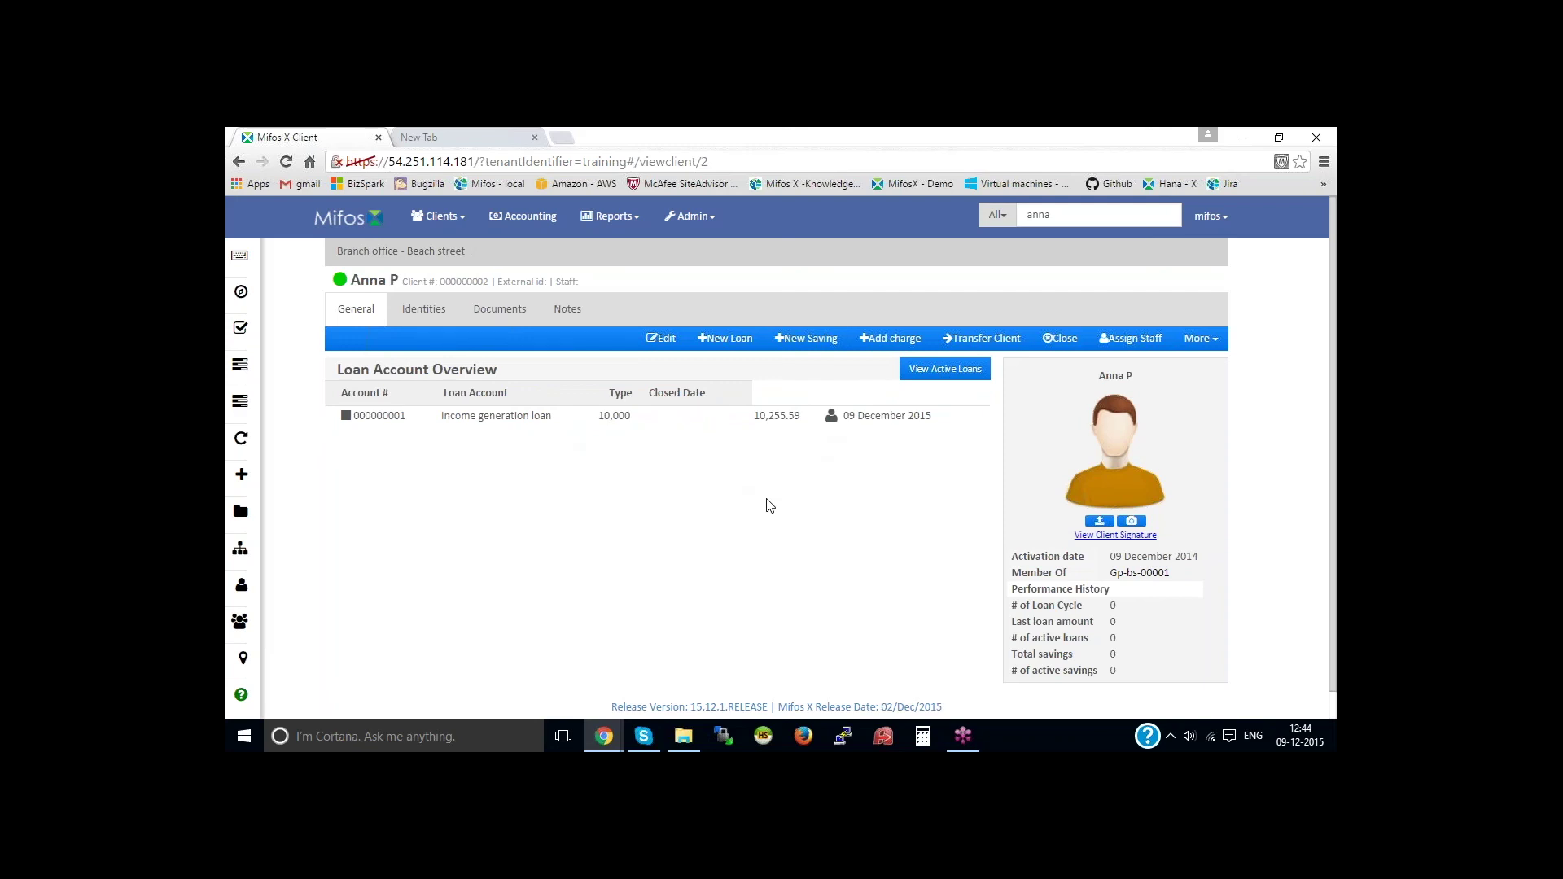
left_click(749, 422)
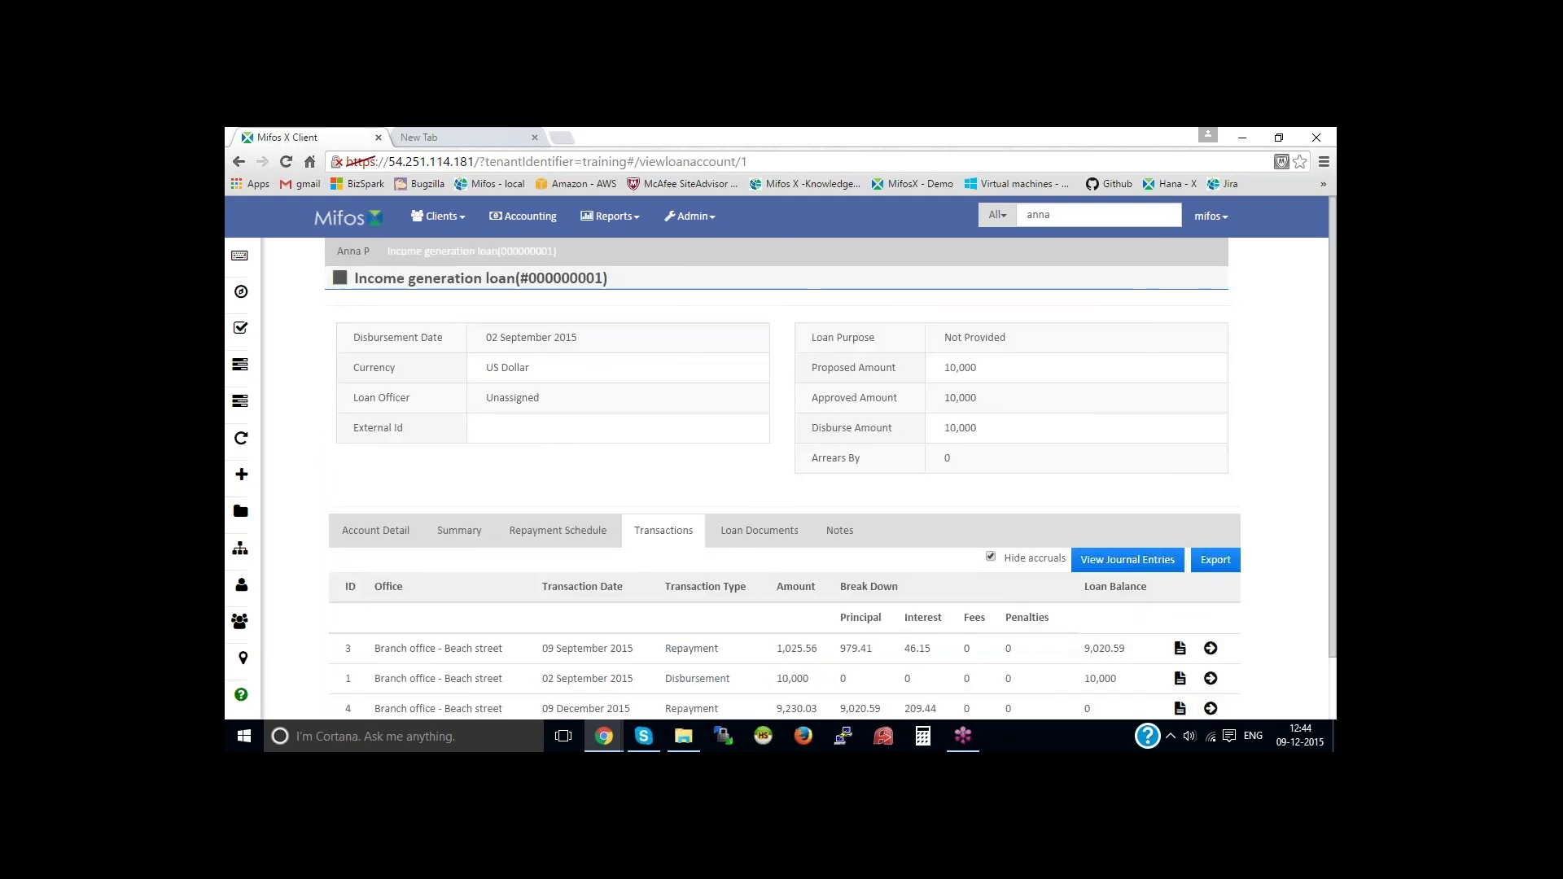
left_click(352, 251)
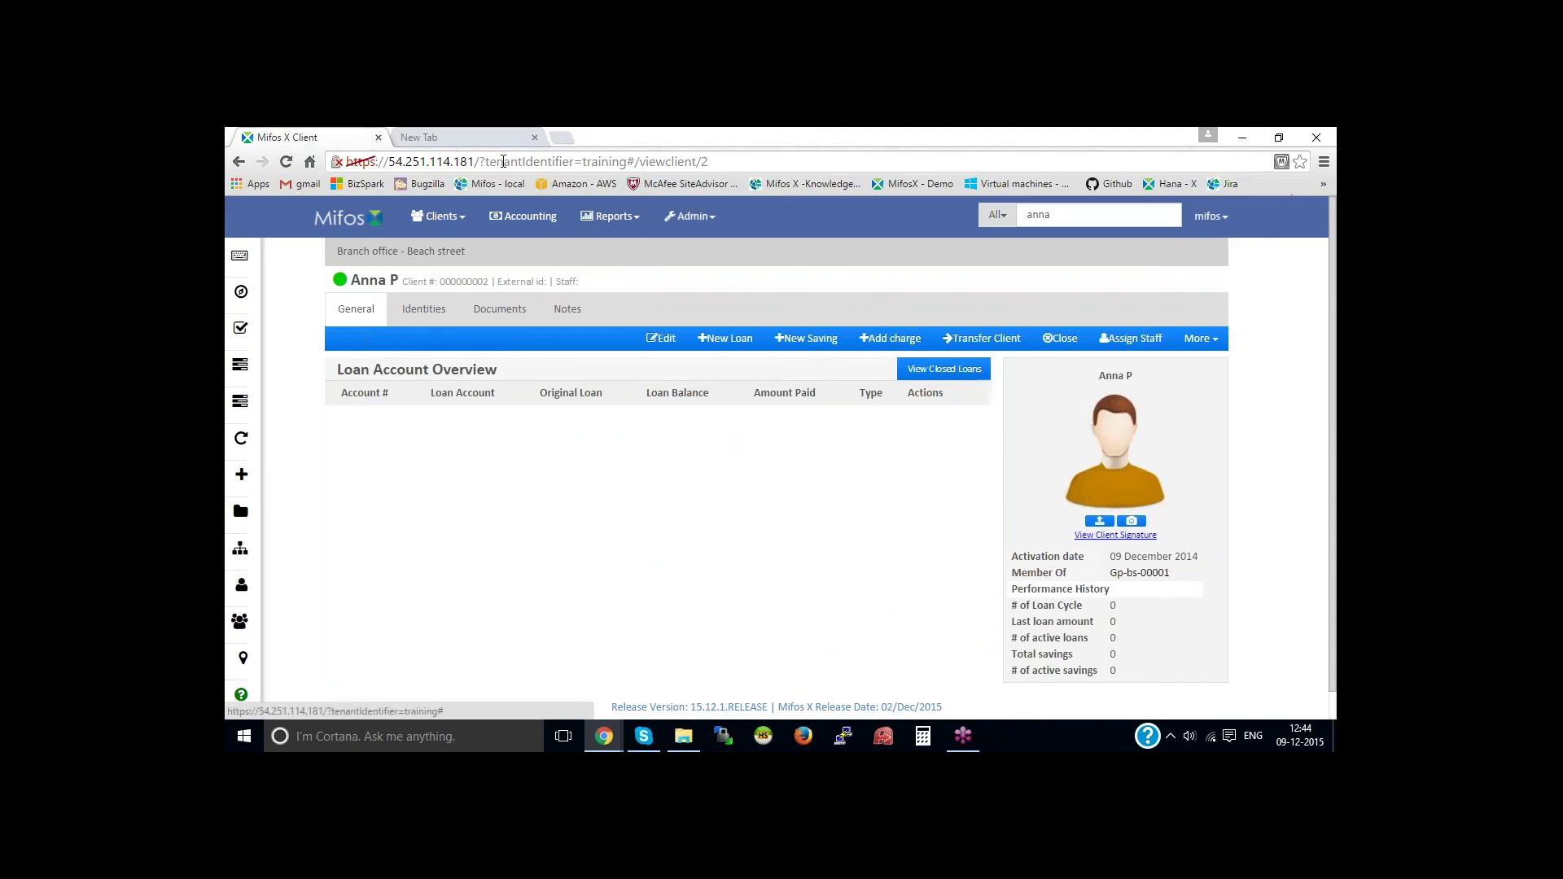
Open the group Gp-bs-00001 from the list of groups
left_click(440, 216)
left_click(455, 274)
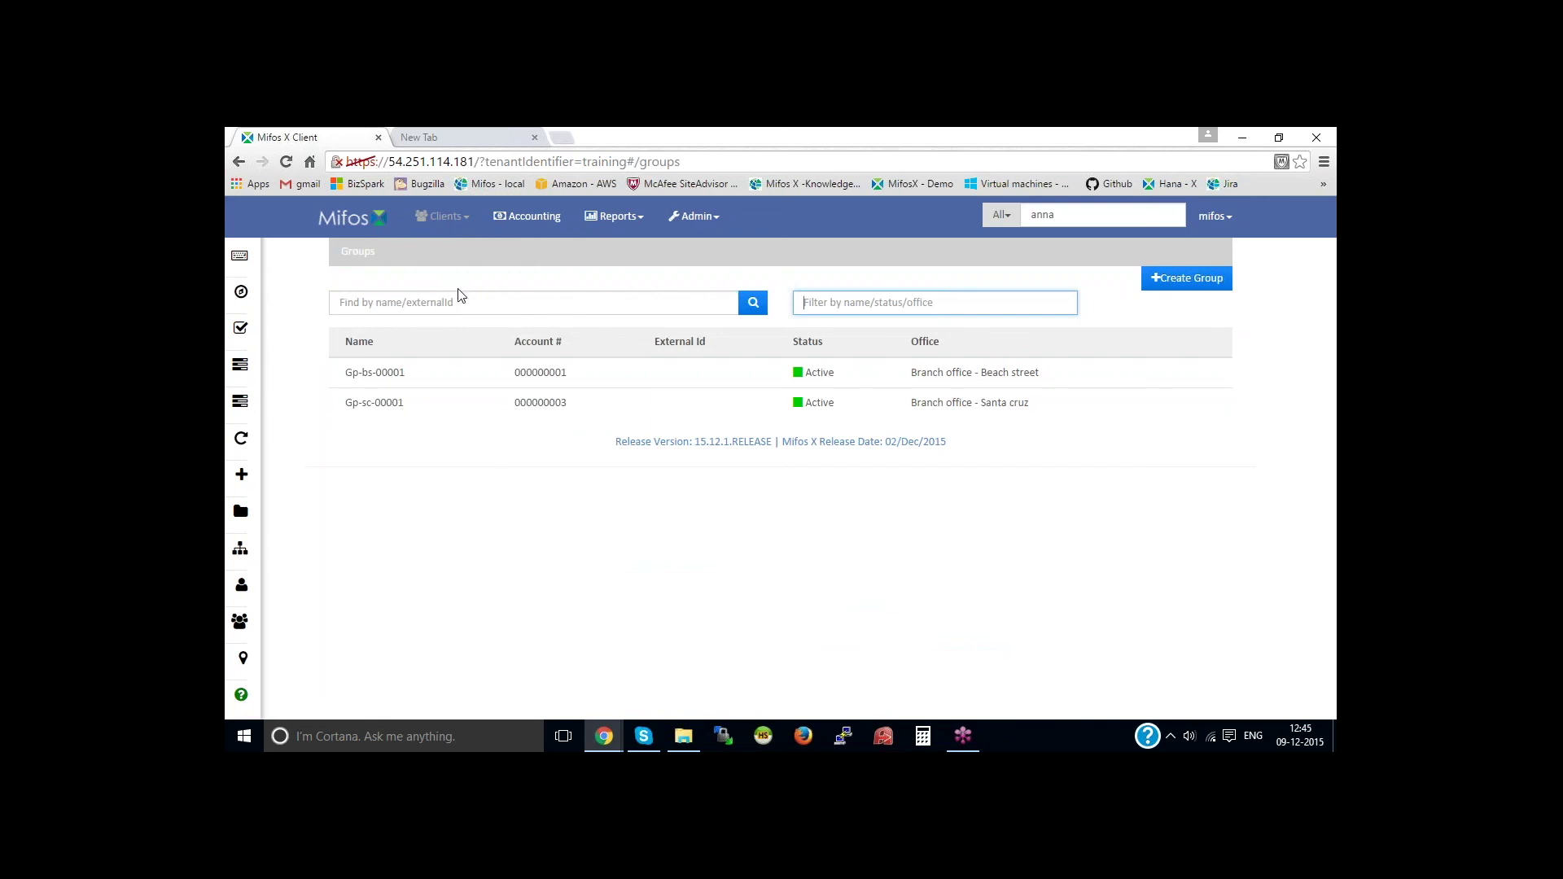
left_click(431, 387)
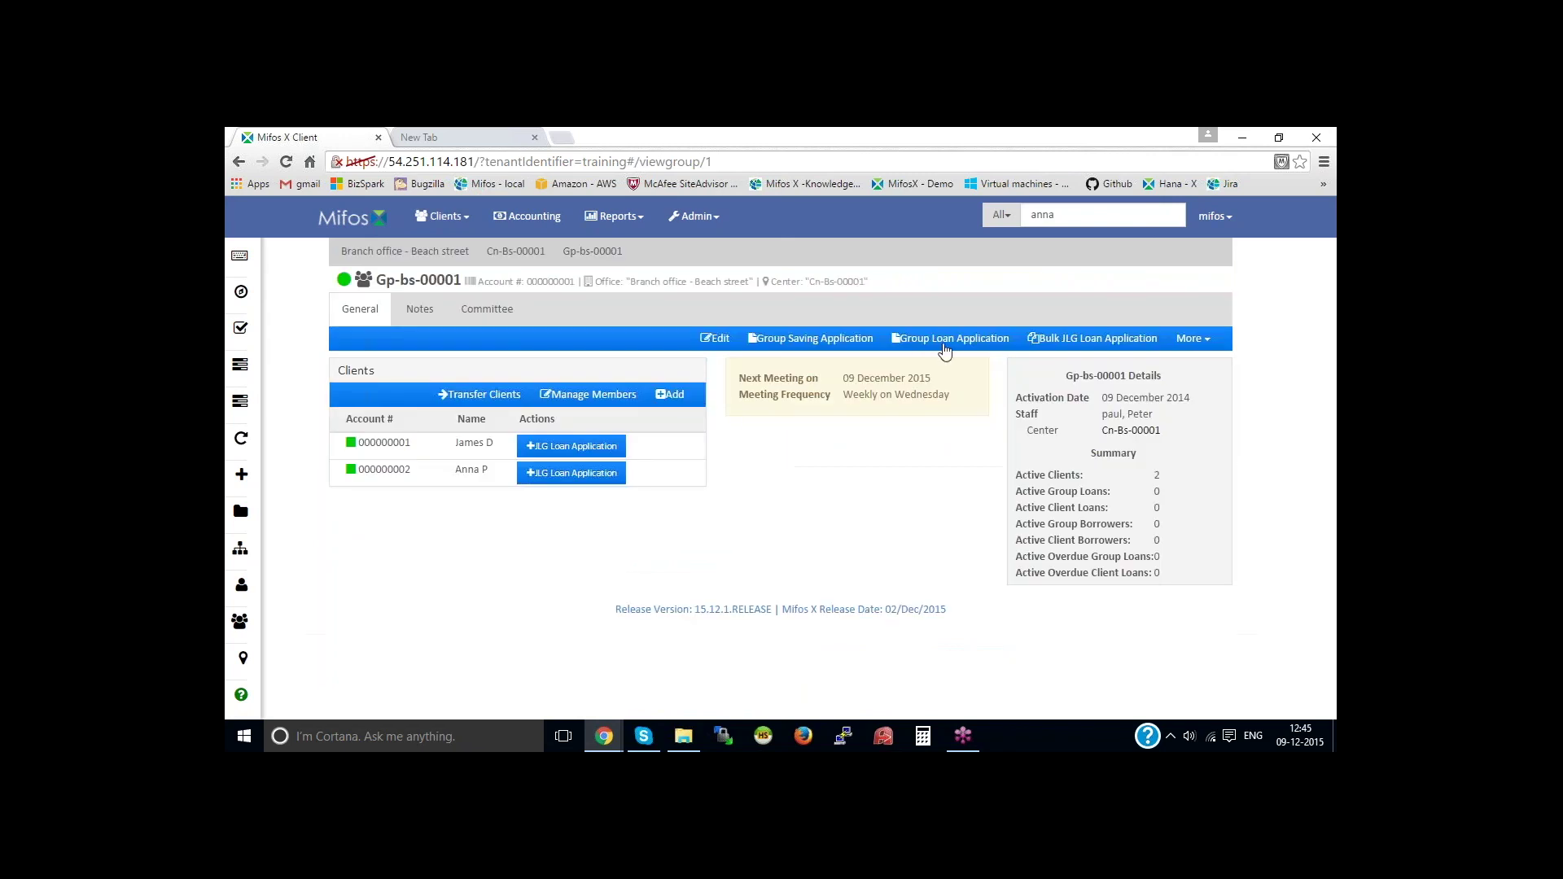
Start a group loan application with the Income generation loan product, examine its meeting details and terms, and cancel the application
left_click(944, 349)
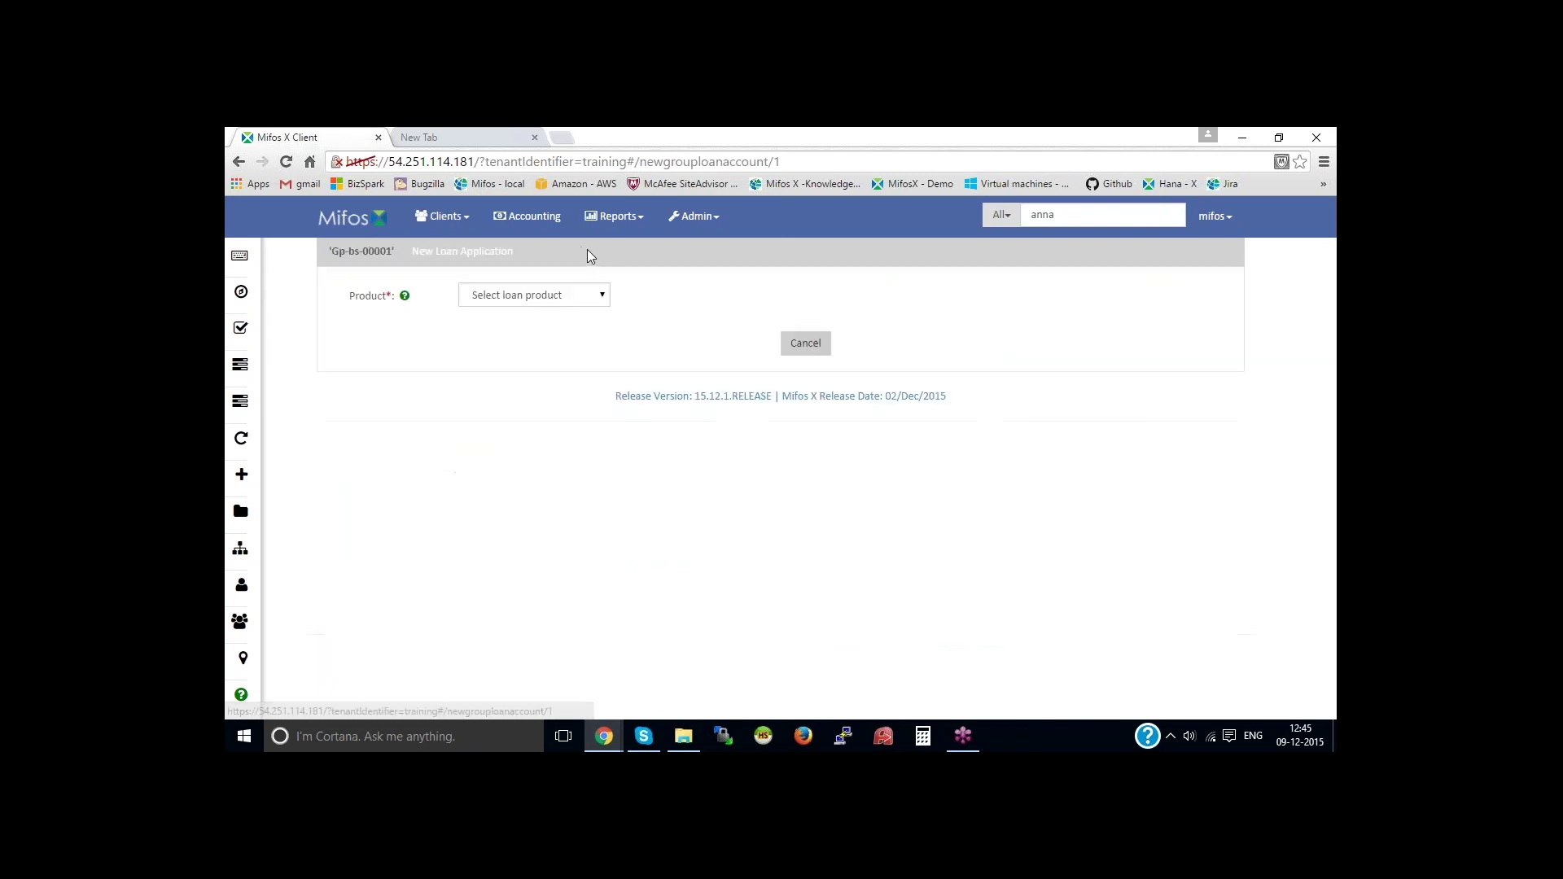
left_click(534, 297)
left_click(535, 316)
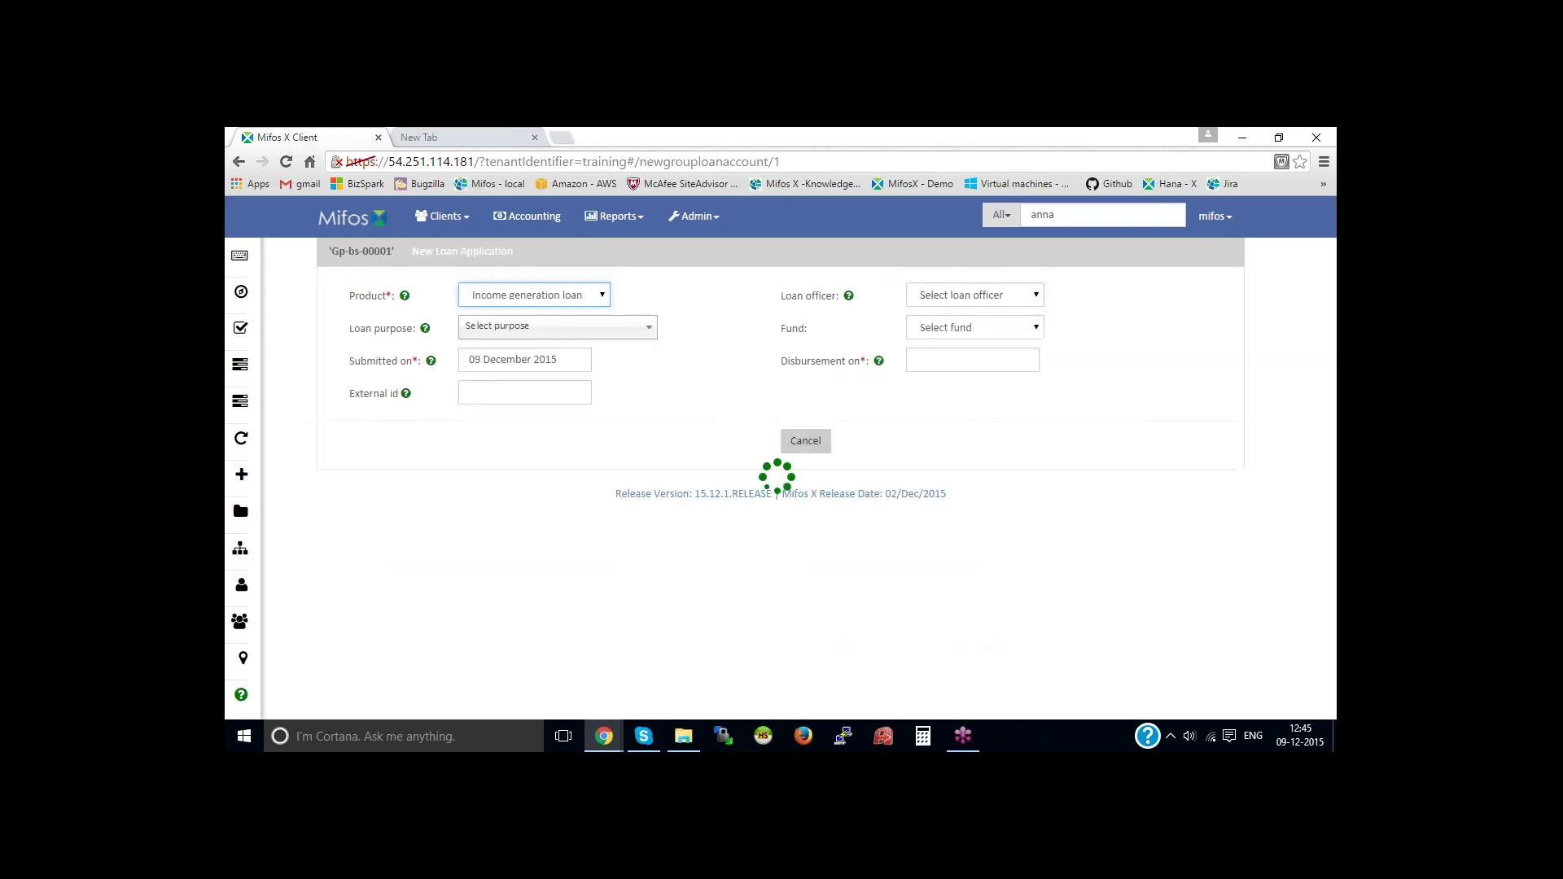
scroll(730, 431, "down", 3)
scroll(731, 432, "down", 2)
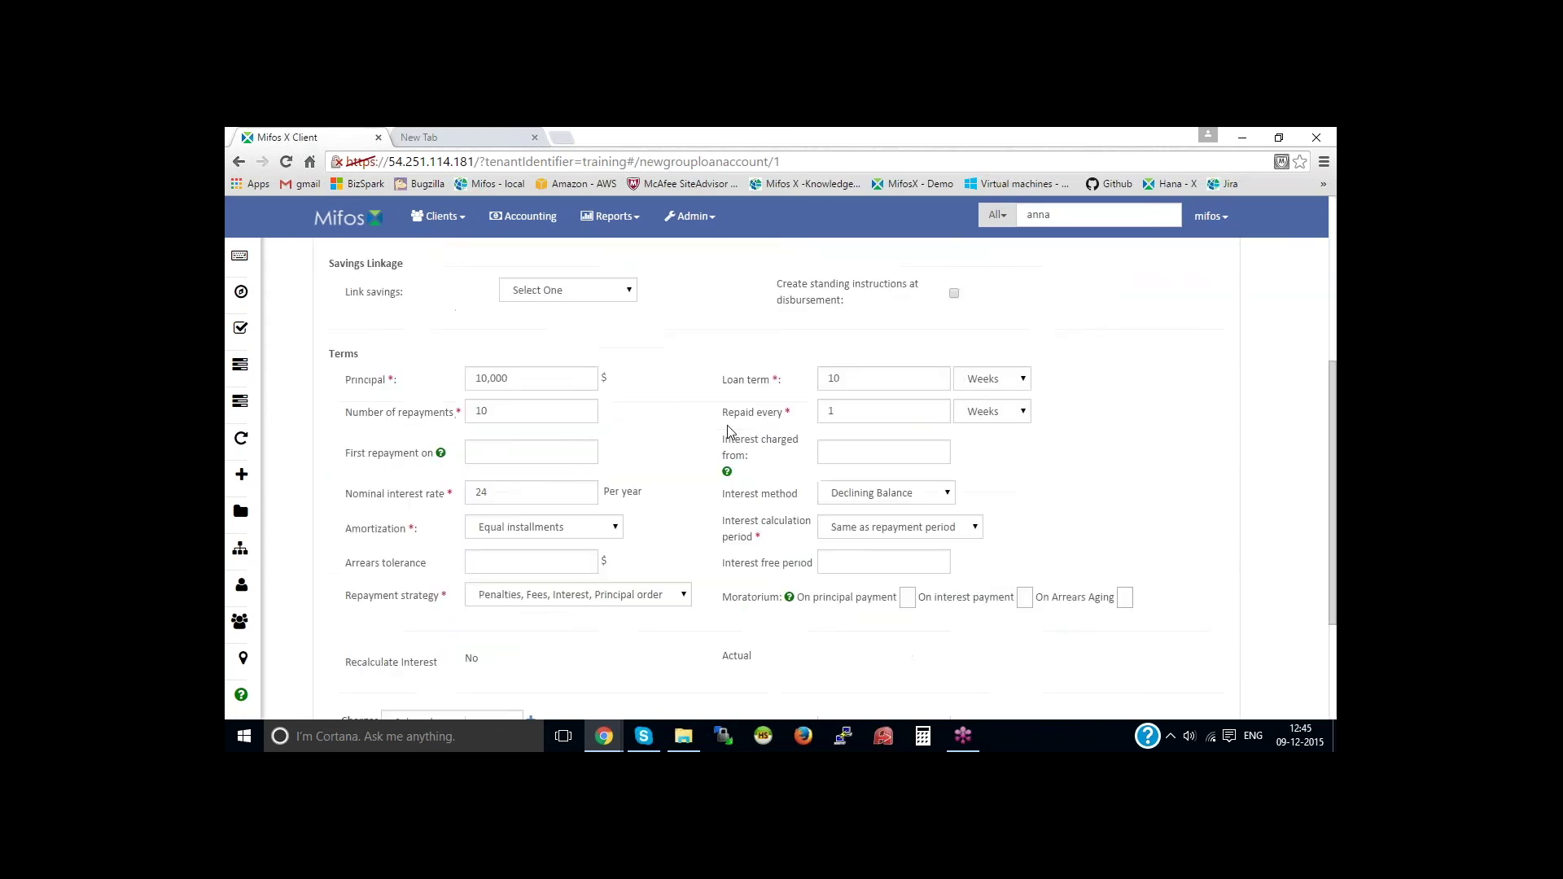
scroll(730, 432, "down", 3)
scroll(730, 432, "up", 8)
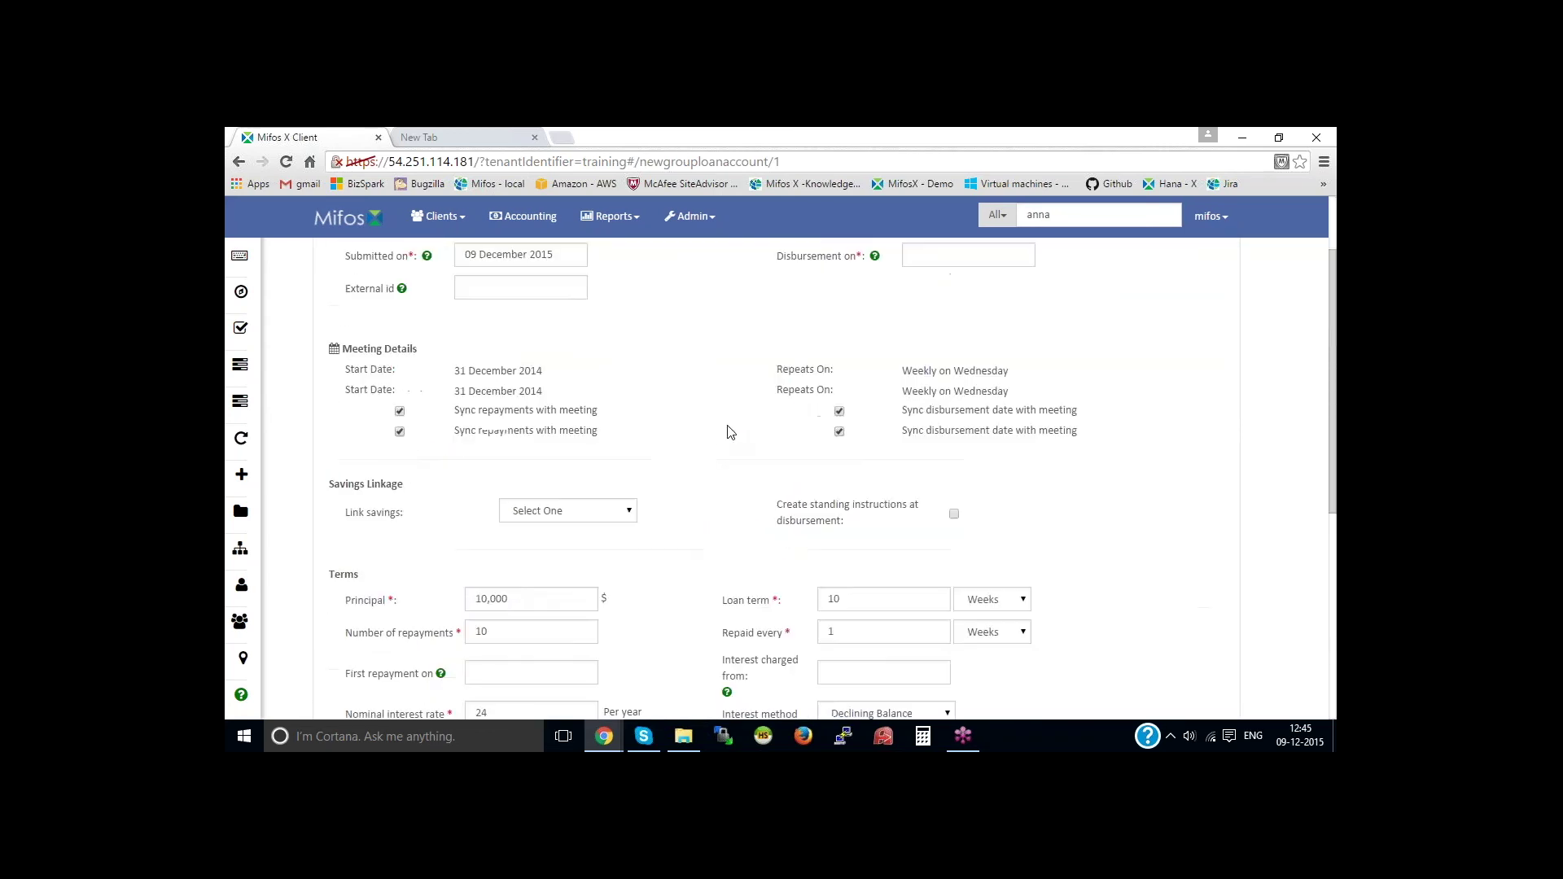
scroll(730, 431, "down", 8)
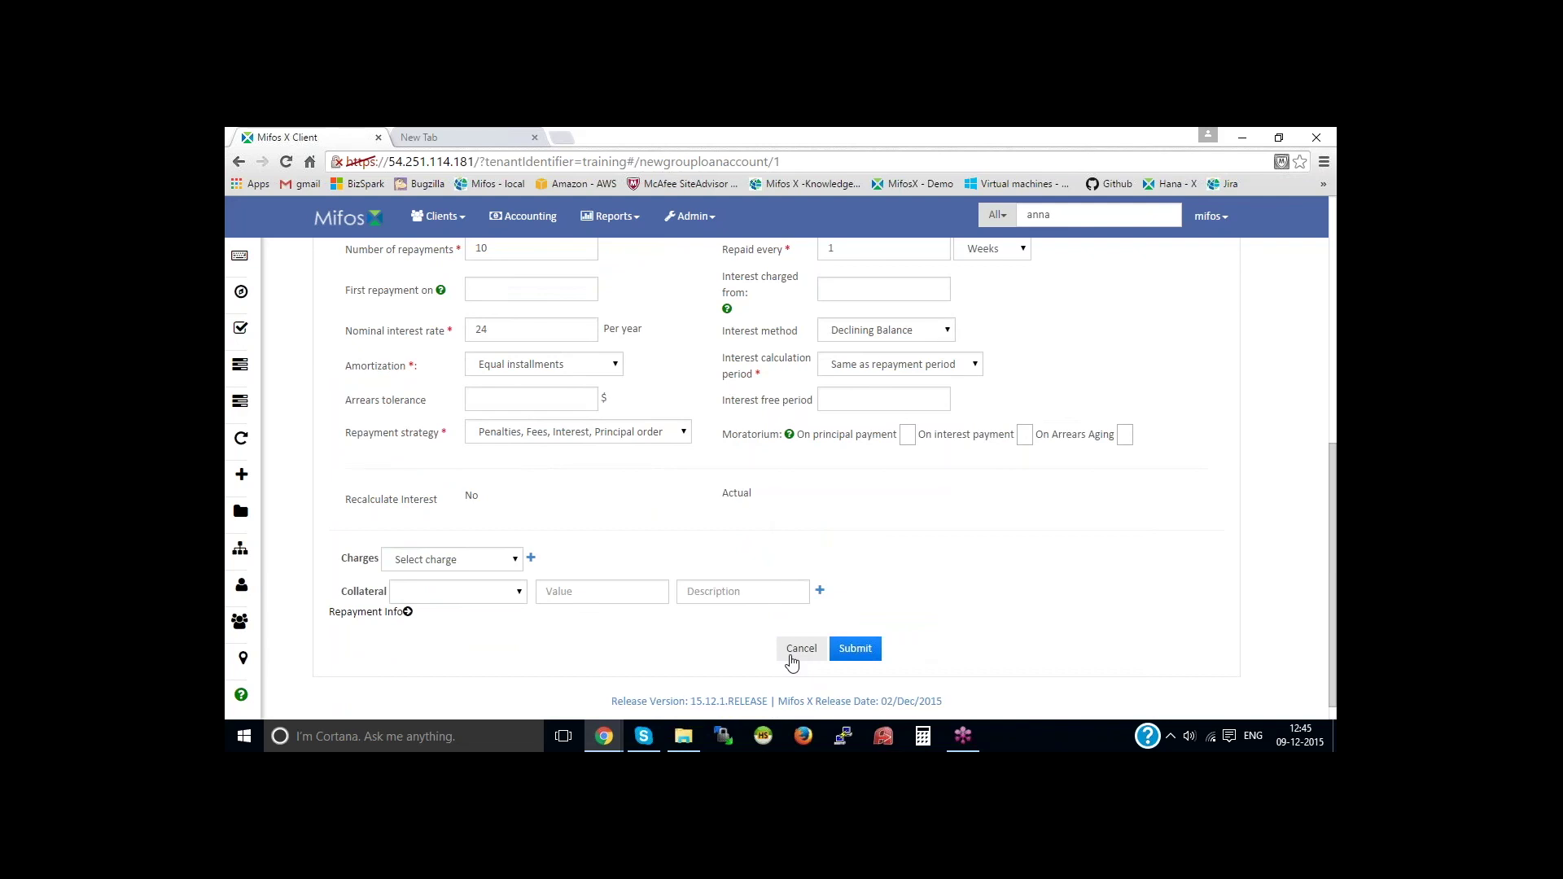
left_click(794, 652)
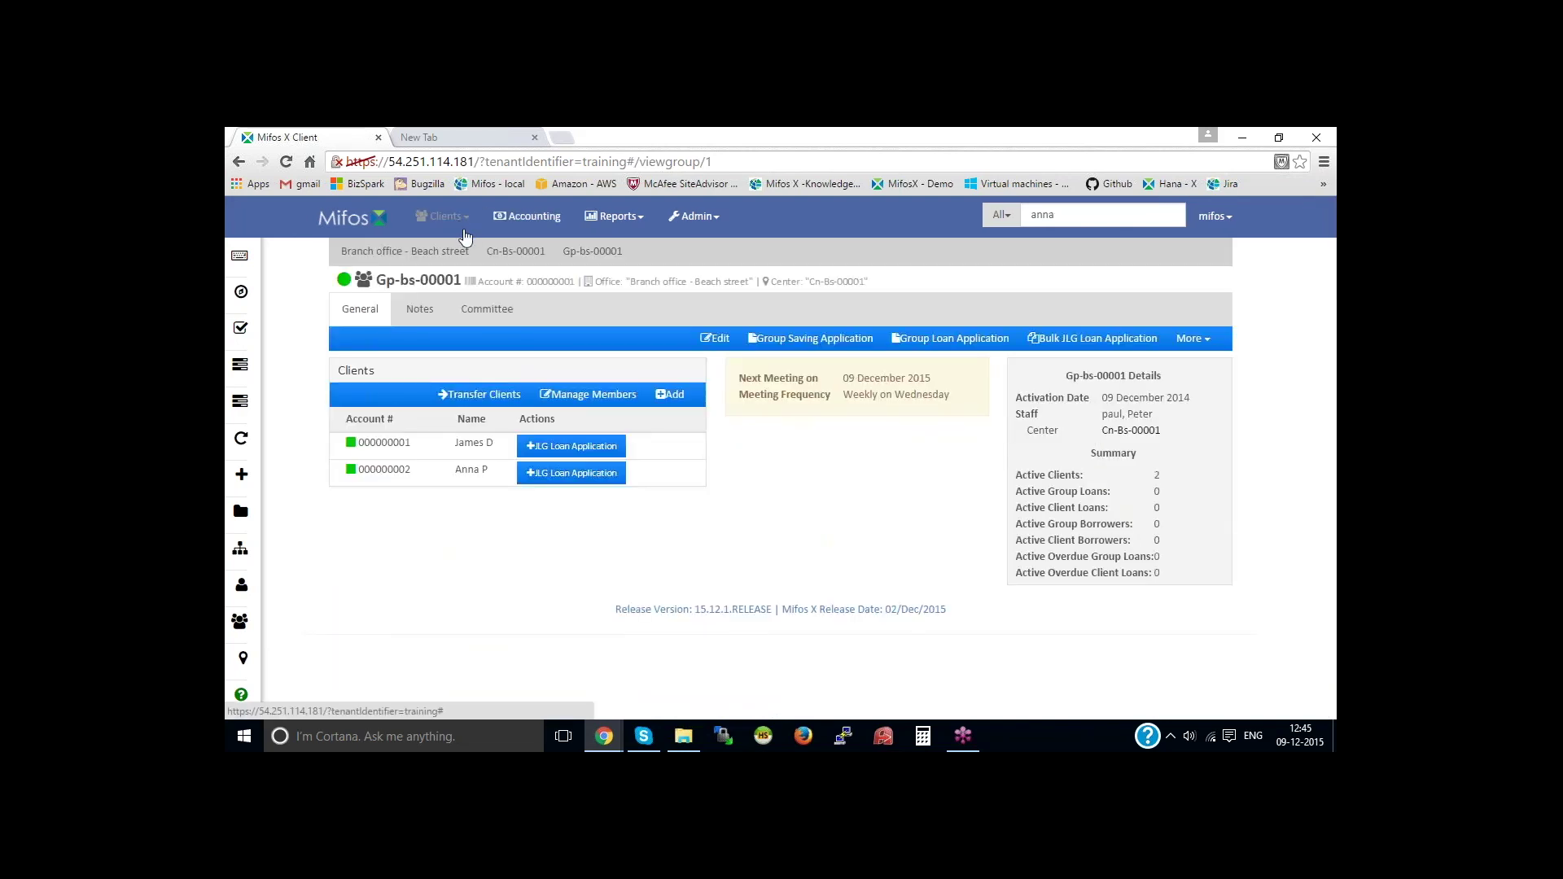
Start a JLG loan application for the group's first member with the Income generation loan product and examine its terms
left_click(573, 451)
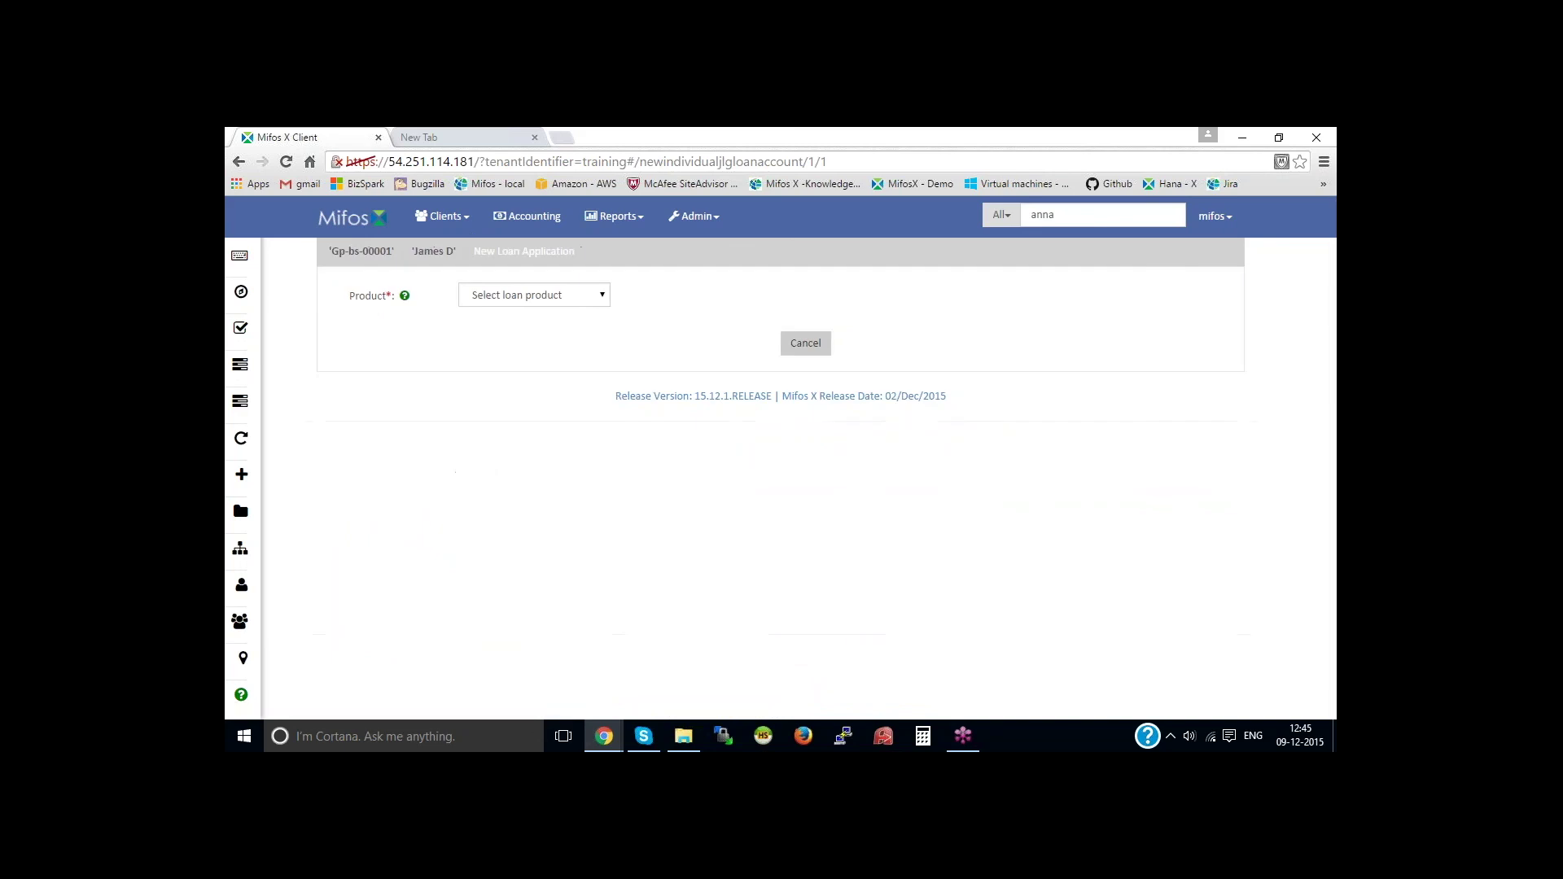
left_click(569, 296)
left_click(562, 316)
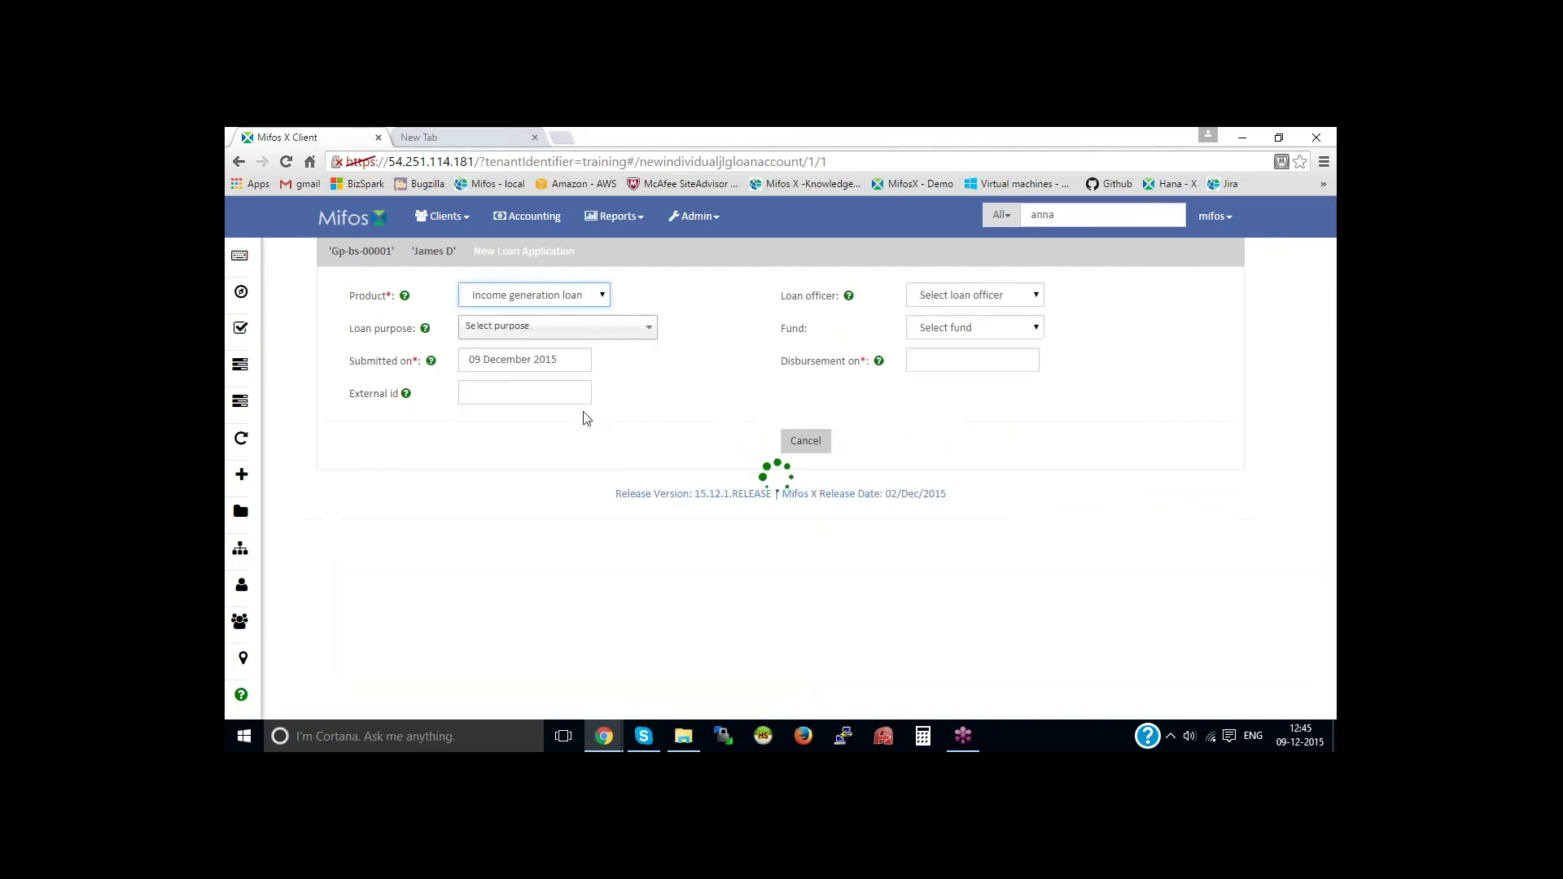
scroll(645, 453, "down", 3)
scroll(645, 456, "down", 3)
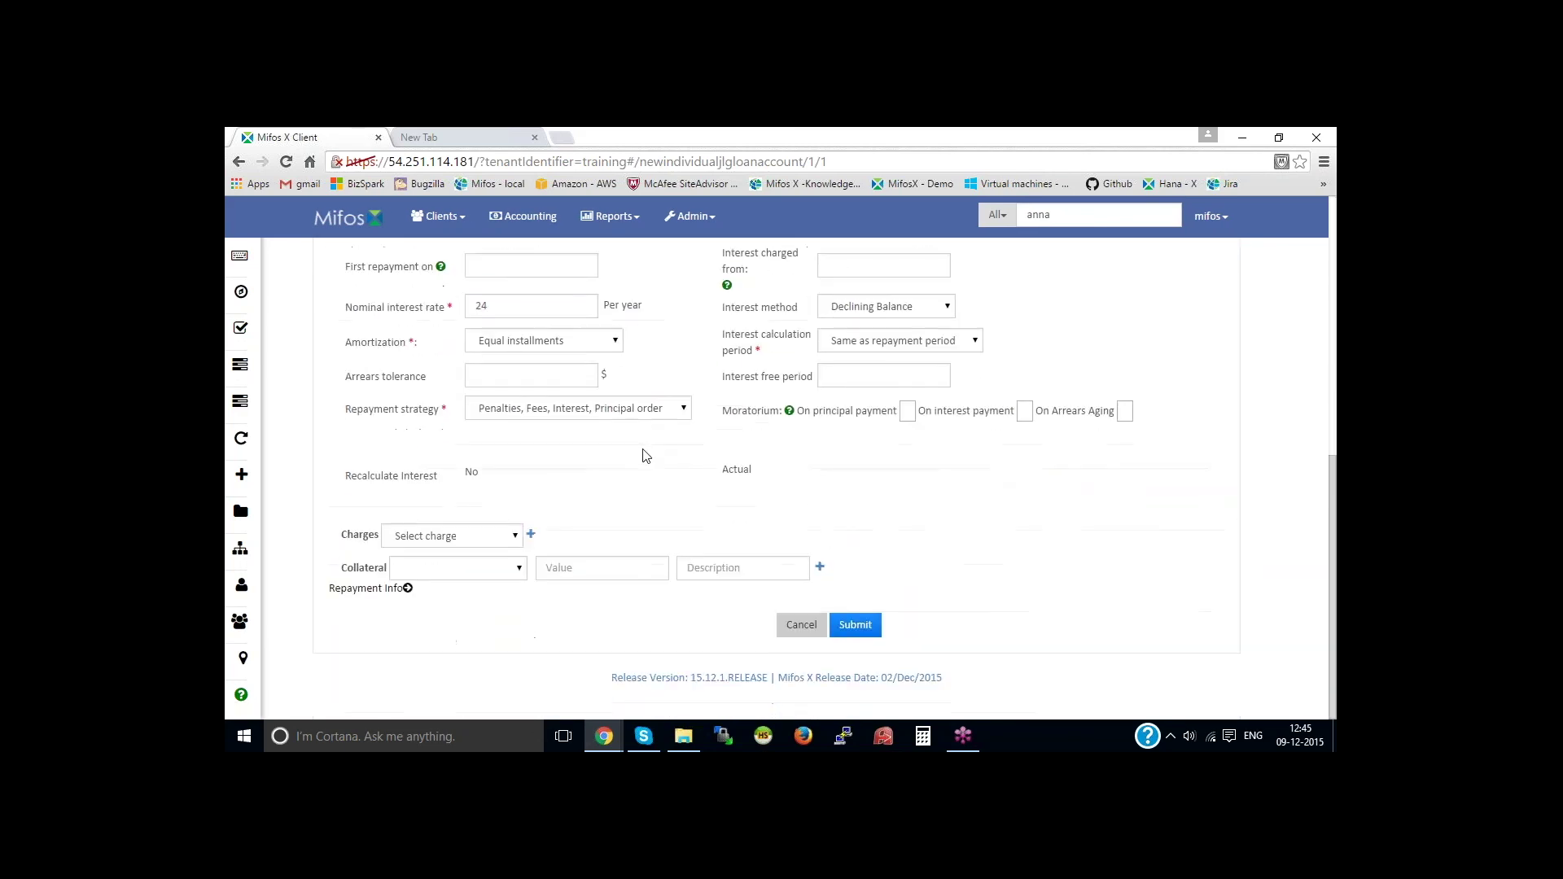
scroll(645, 456, "up", 6)
Leave the JLG loan application for the list of clients and show the user account options
left_click(444, 219)
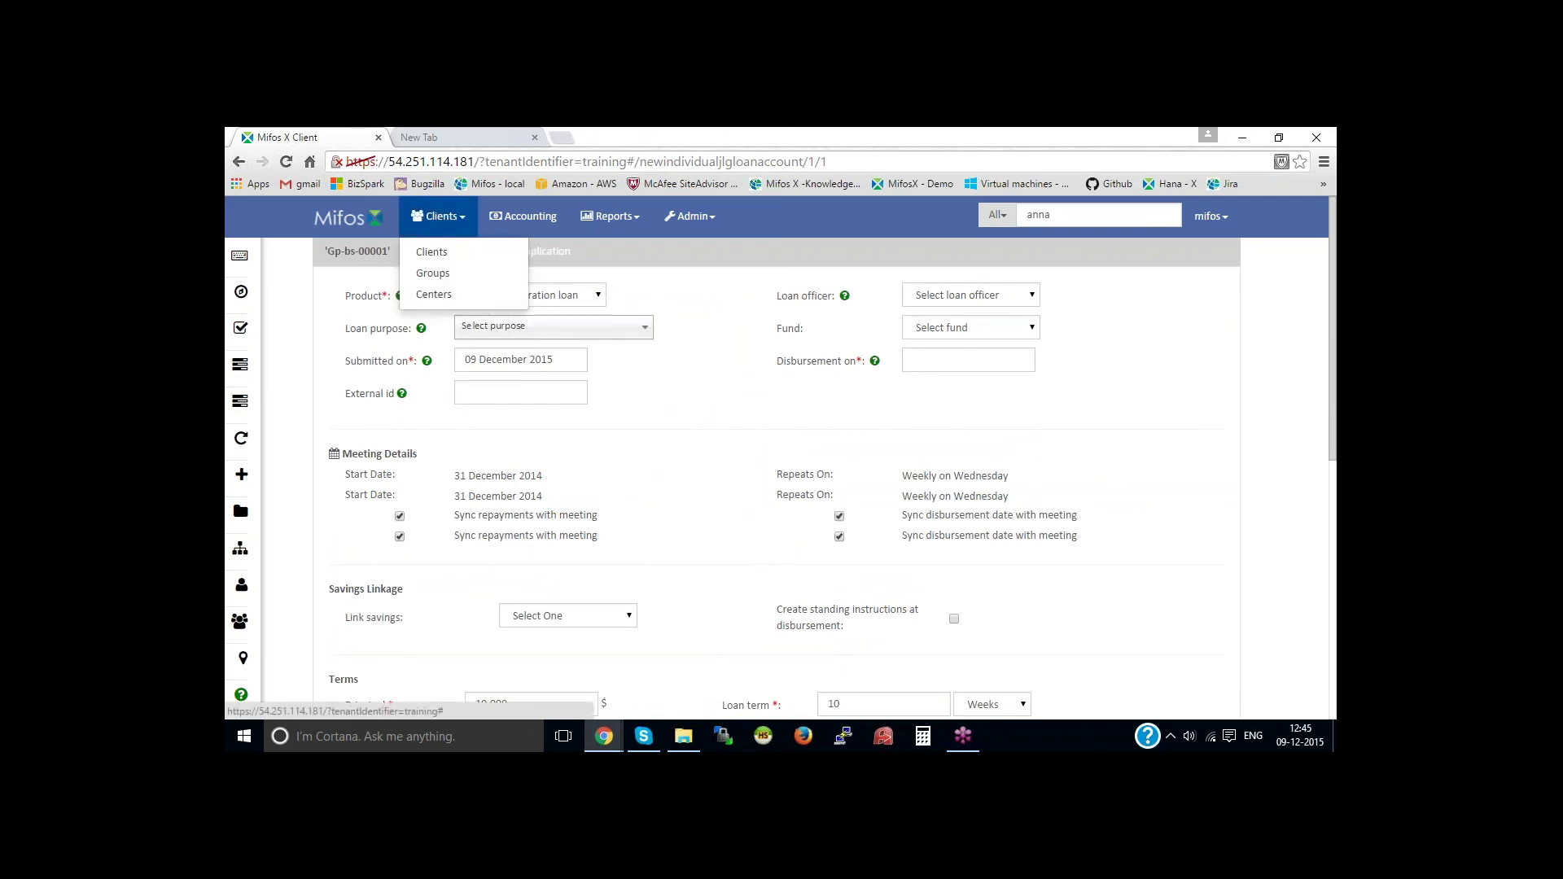
left_click(455, 258)
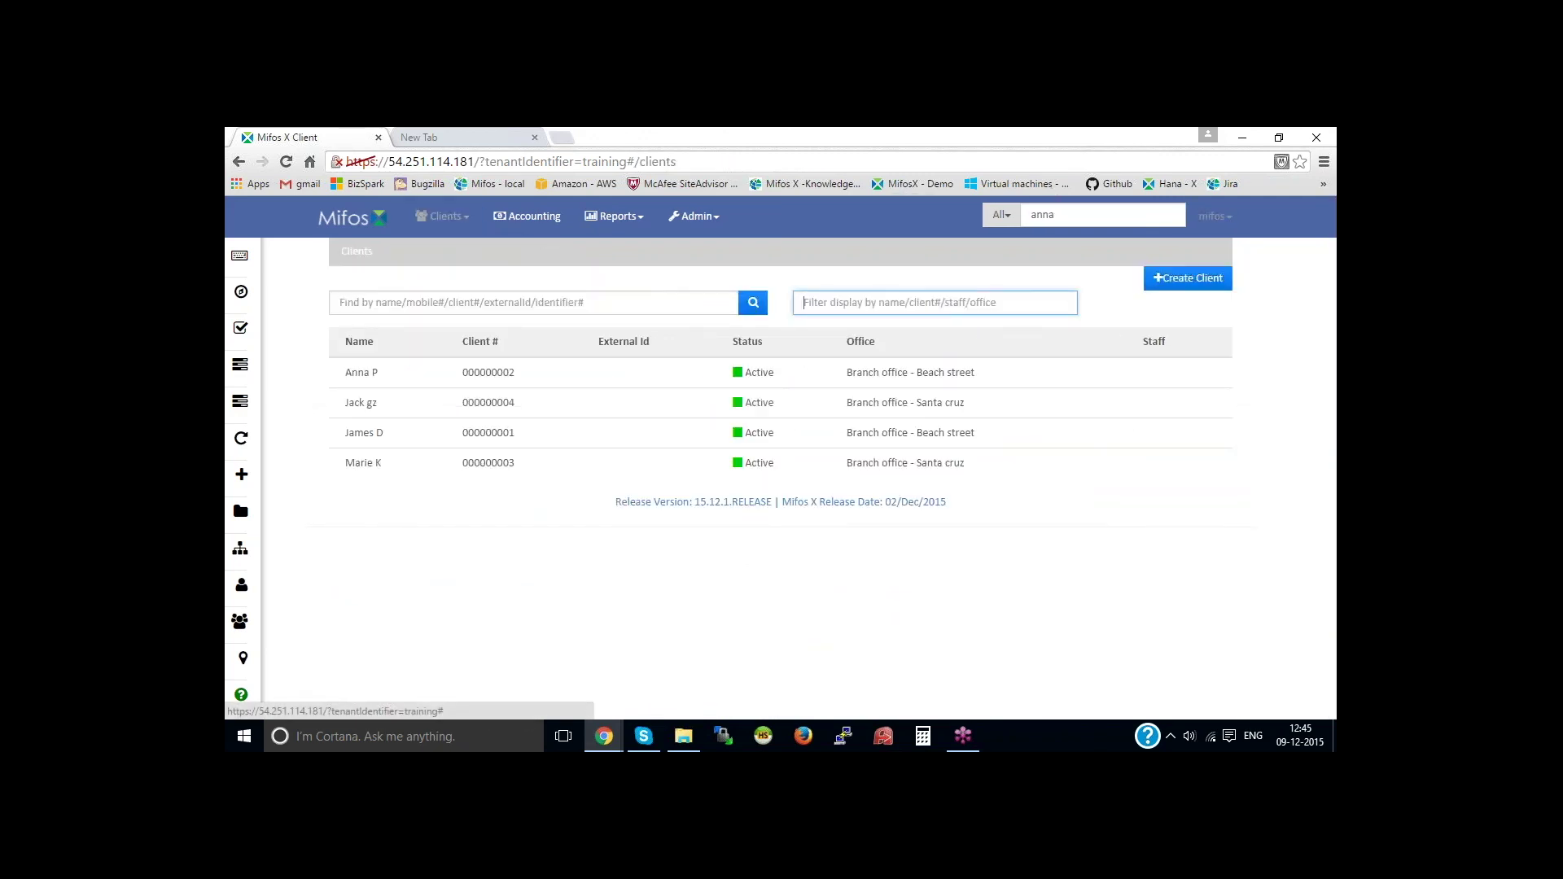
left_click(1215, 215)
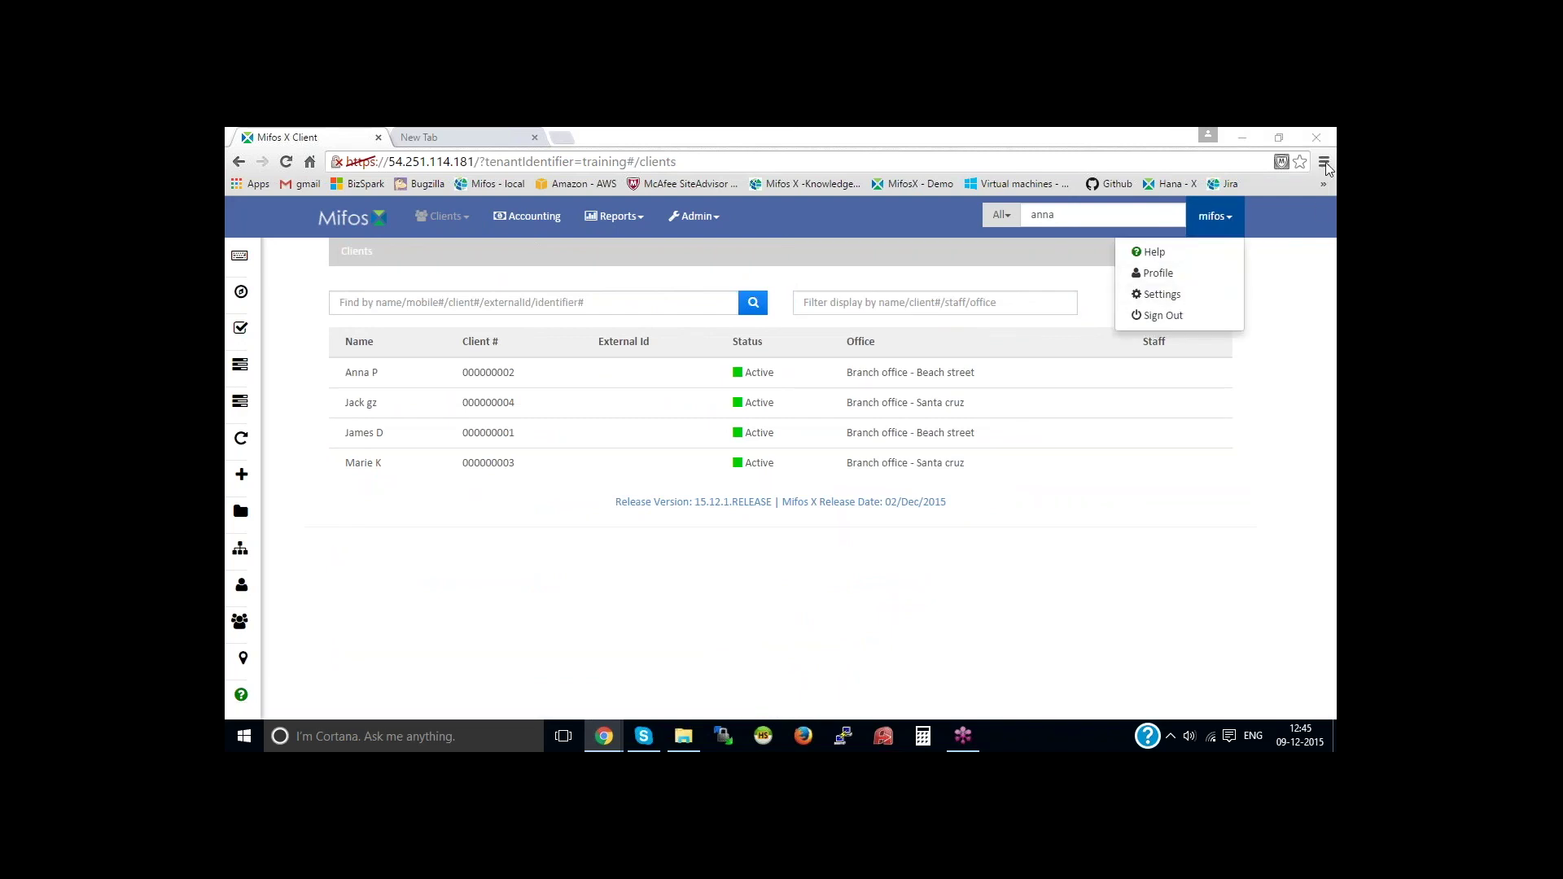